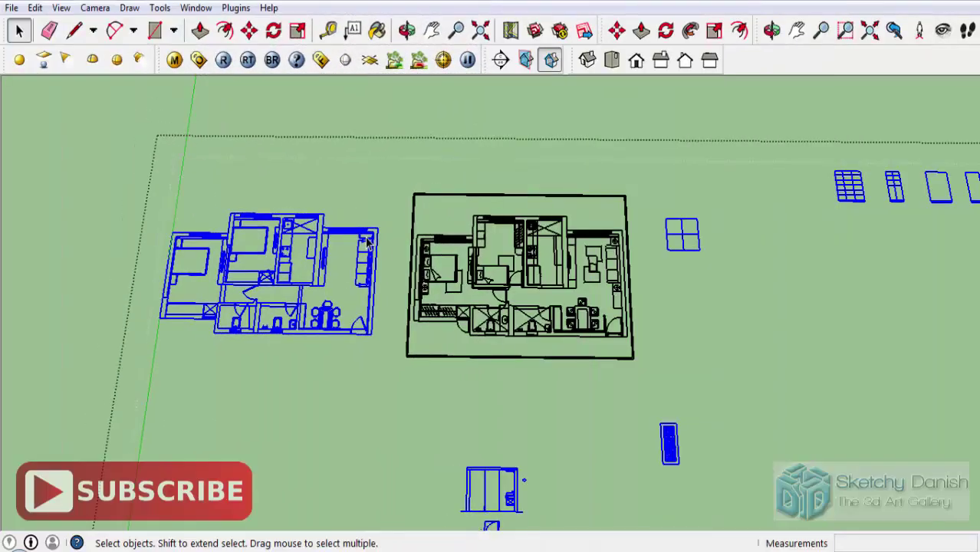
- Erase the blue plan copy and window blocks, then close the group being edited
right_click(364, 235)
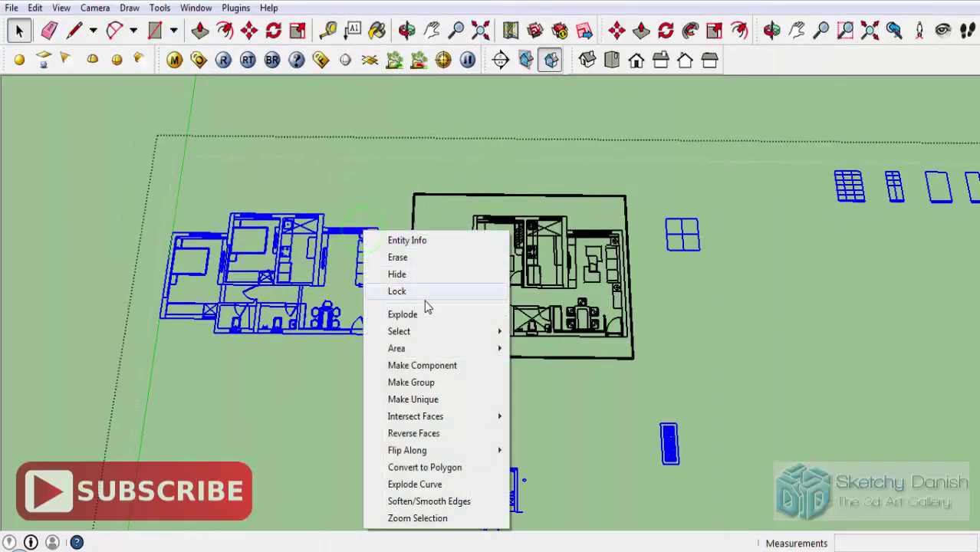
click(397, 257)
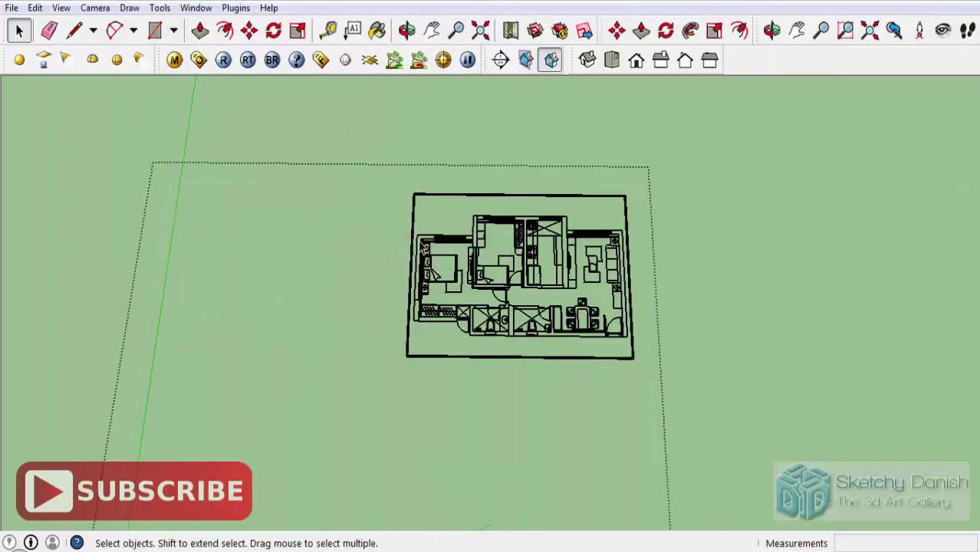
scroll(423, 251, down, 4)
click(35, 8)
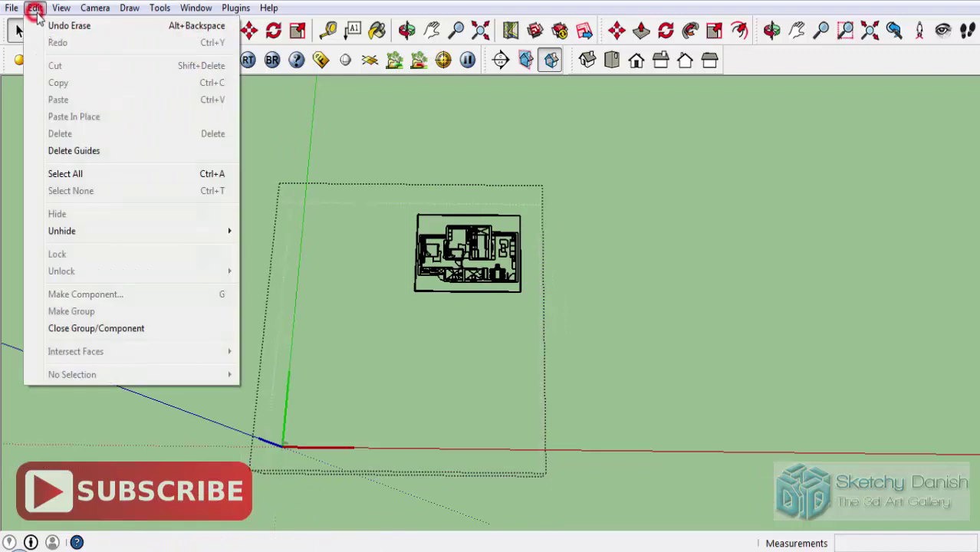
click(113, 336)
scroll(537, 245, up, 2)
scroll(537, 245, down, 1)
- Select the whole floor plan to check it, clear the selection, and choose Rectangle
drag(350, 168, 611, 358)
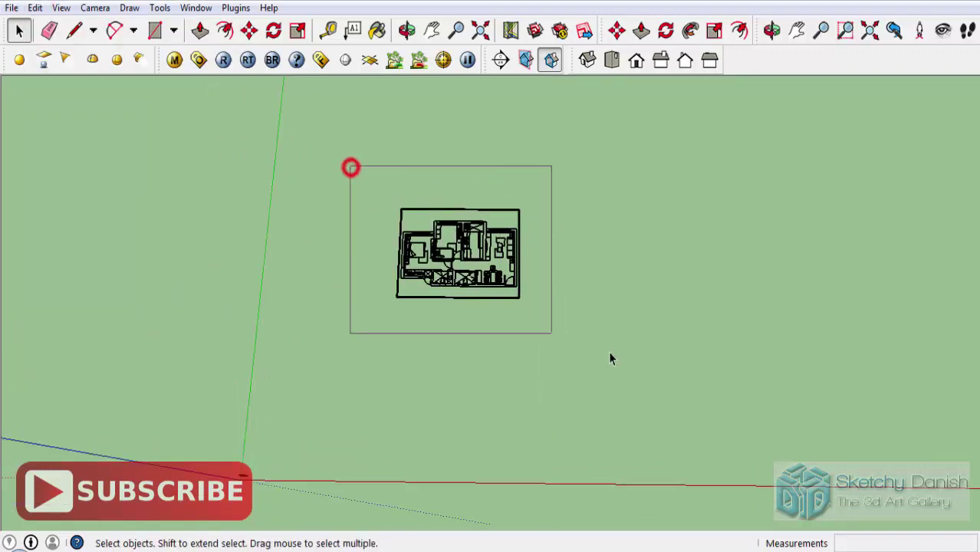
scroll(451, 206, up, 2)
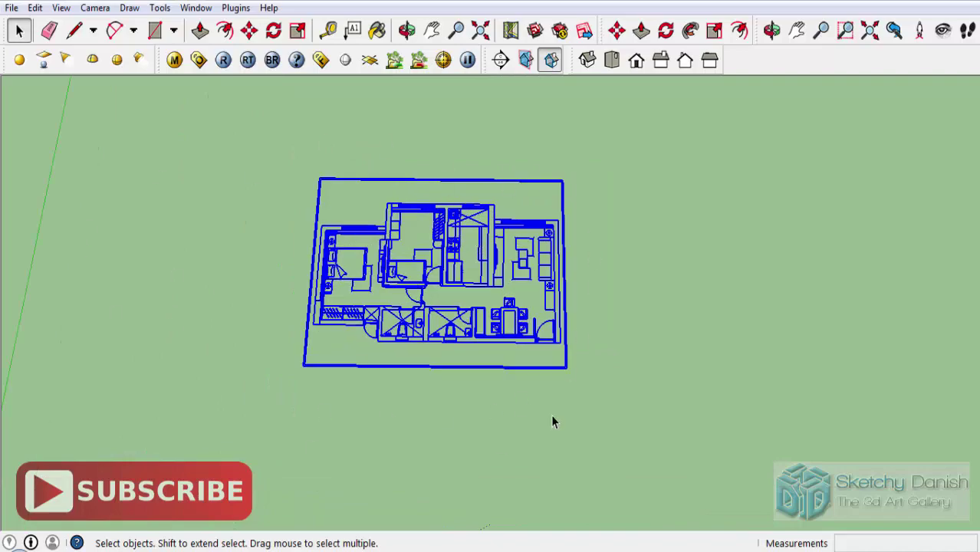
scroll(493, 230, up, 2)
click(713, 351)
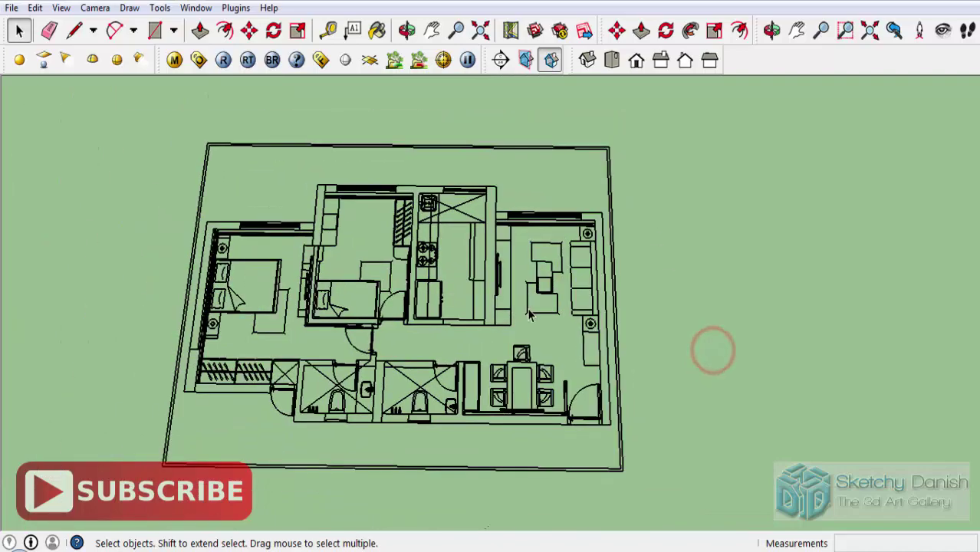
scroll(159, 216, up, 3)
scroll(160, 216, down, 2)
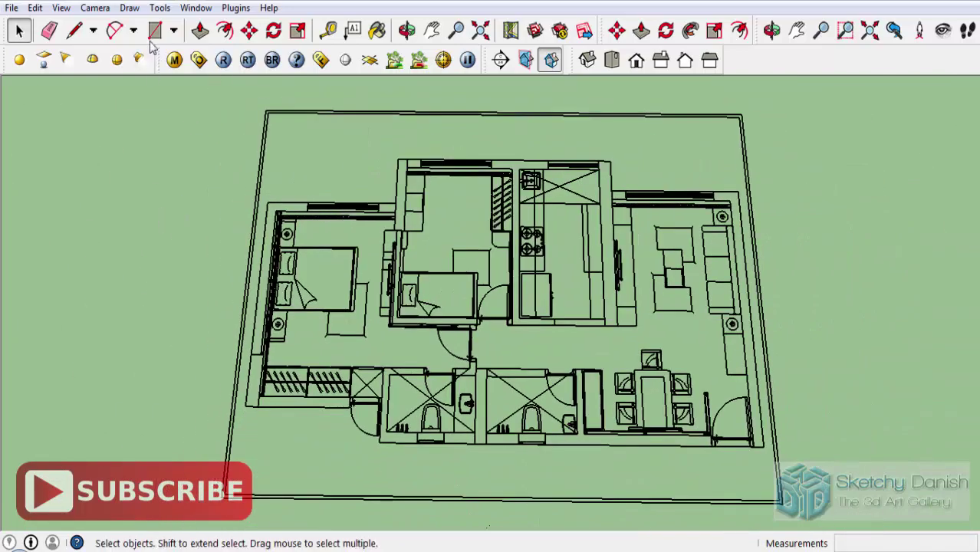
click(153, 32)
- Trace rectangle faces over the wall end and down the bedroom's left wall
scroll(281, 122, up, 3)
scroll(335, 202, up, 2)
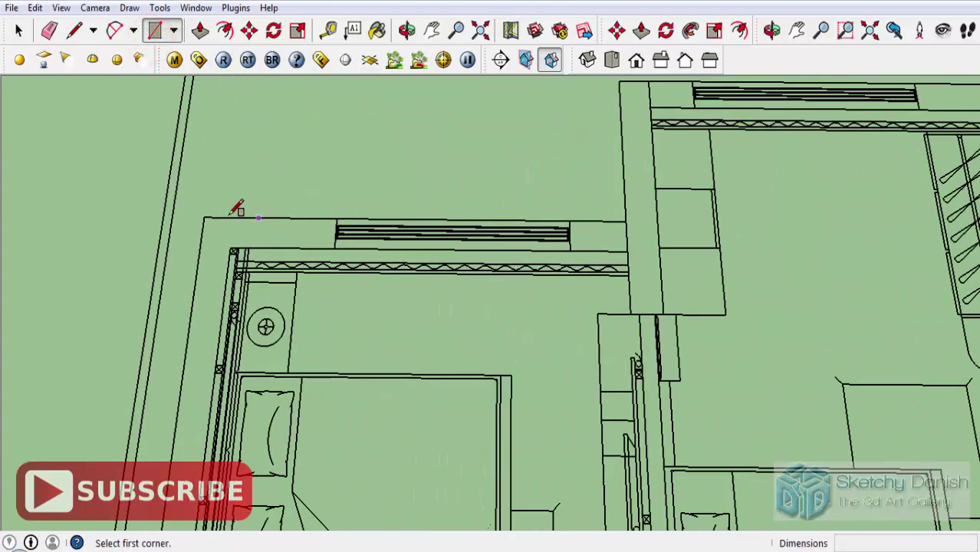
click(206, 217)
click(336, 244)
scroll(336, 246, down, 1)
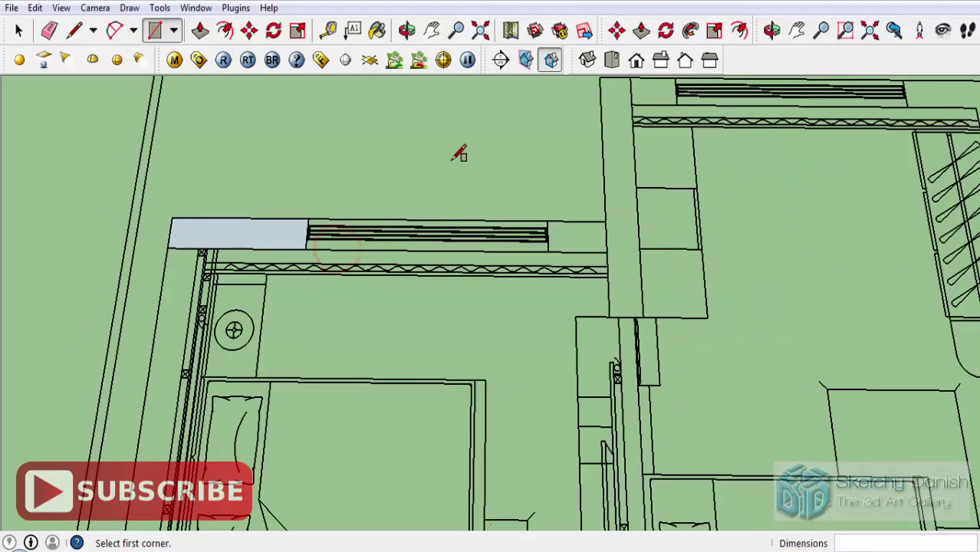
scroll(361, 223, down, 2)
scroll(346, 230, down, 2)
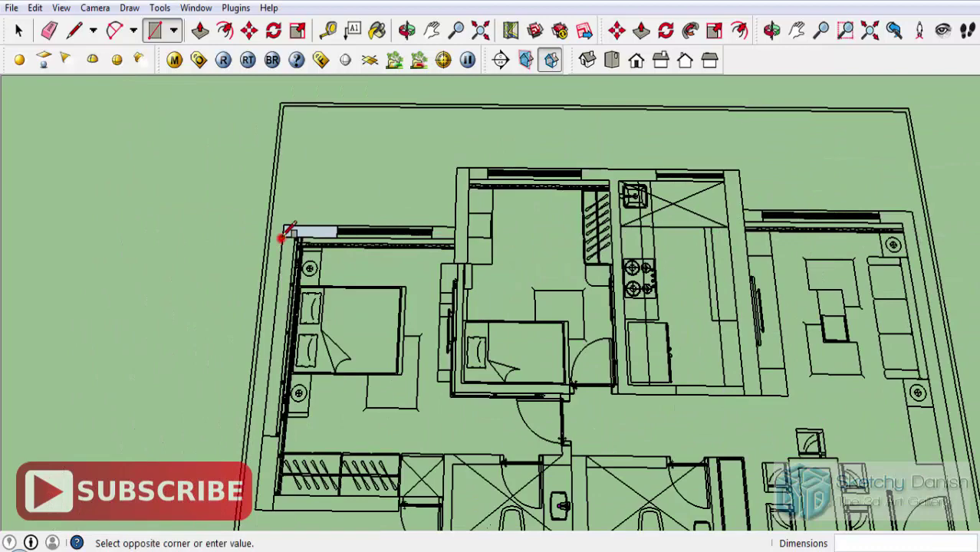
scroll(279, 232, up, 2)
scroll(274, 405, up, 2)
scroll(284, 421, up, 2)
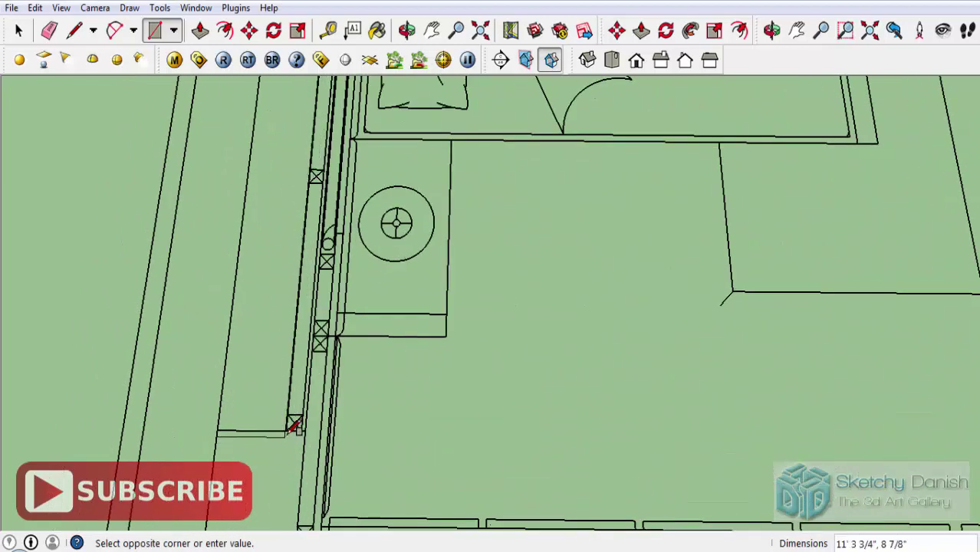
click(294, 426)
scroll(284, 345, down, 3)
scroll(285, 307, up, 1)
click(253, 347)
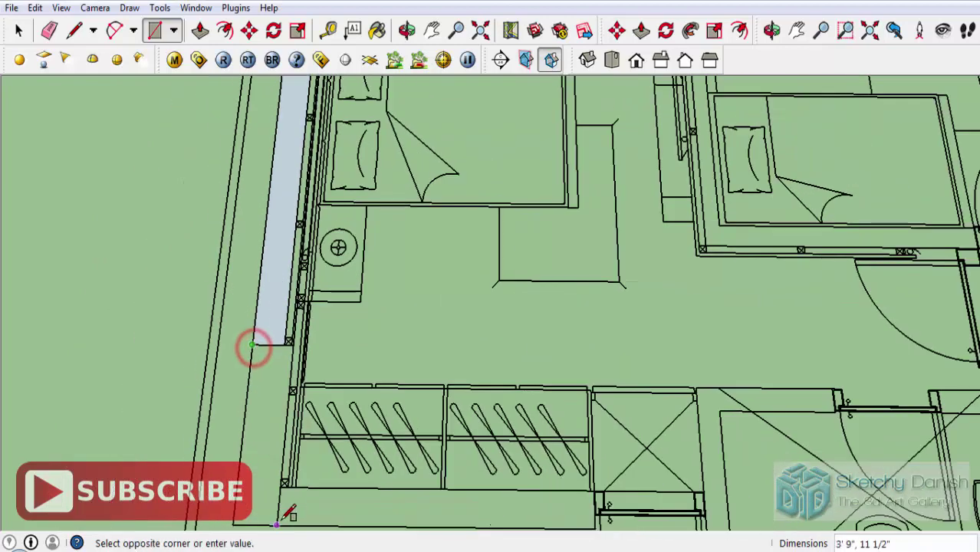
click(289, 514)
scroll(265, 353, up, 2)
scroll(258, 400, up, 2)
- Fill the wall faces beside and below the wardrobes with rectangles
click(256, 411)
scroll(291, 374, down, 1)
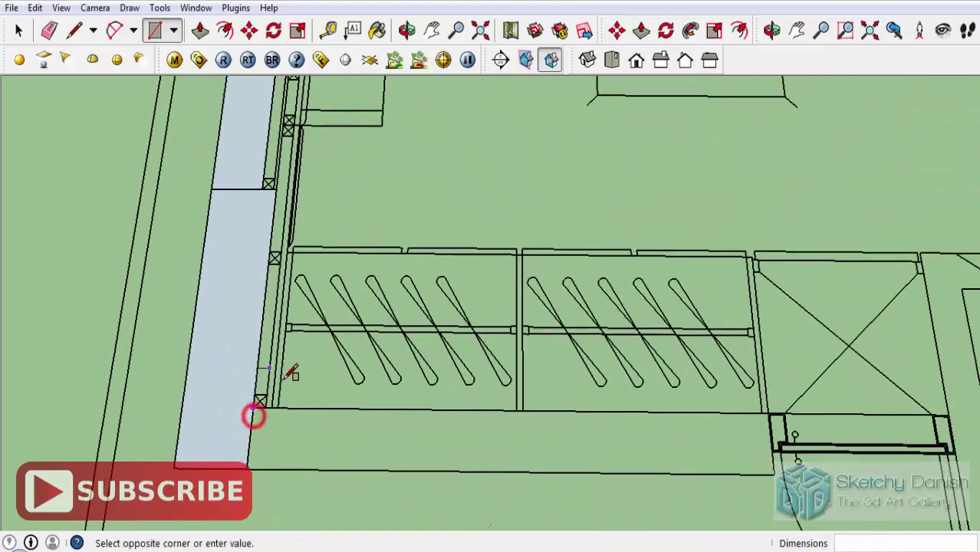
scroll(685, 469, down, 1)
click(694, 445)
scroll(685, 457, down, 2)
scroll(414, 315, down, 2)
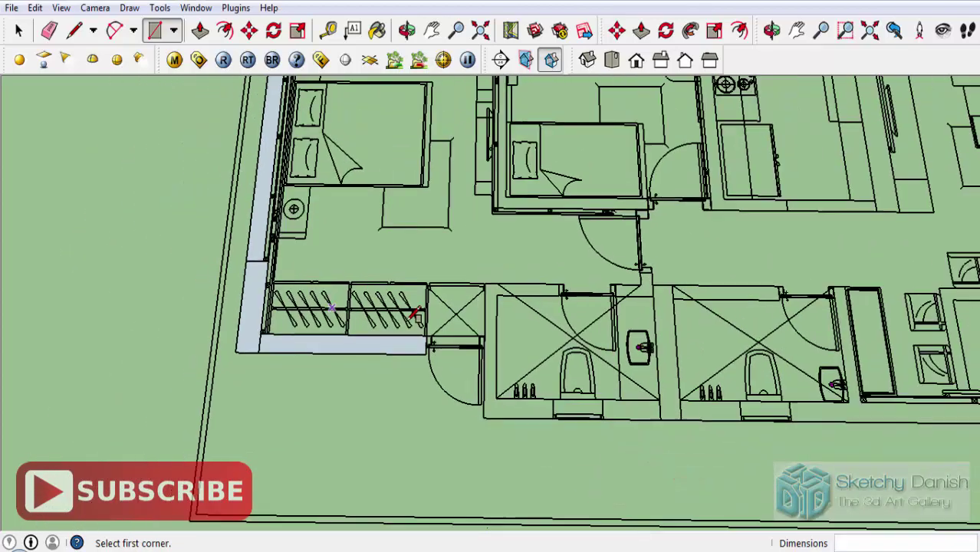
scroll(412, 314, up, 2)
scroll(500, 273, up, 1)
click(508, 263)
scroll(510, 270, up, 1)
scroll(549, 345, up, 2)
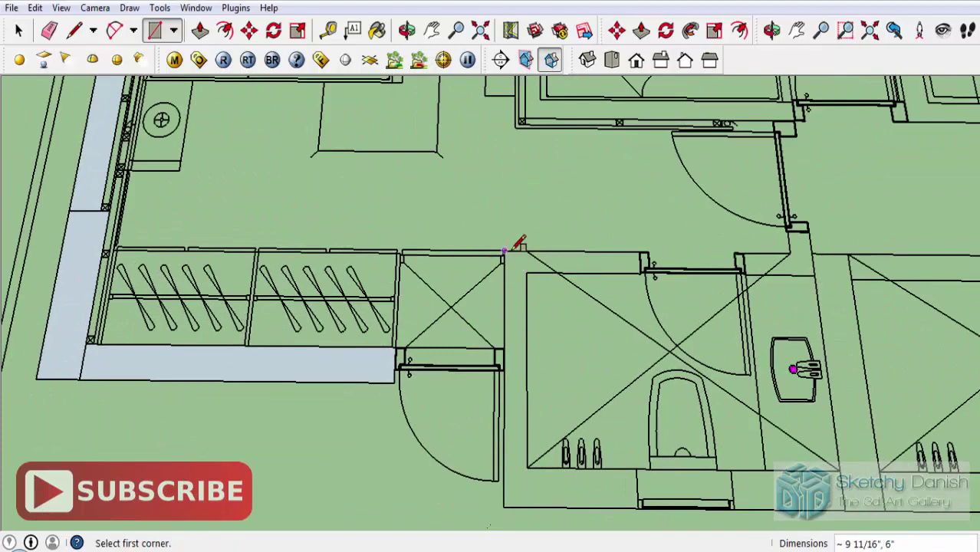
click(527, 482)
scroll(460, 276, down, 3)
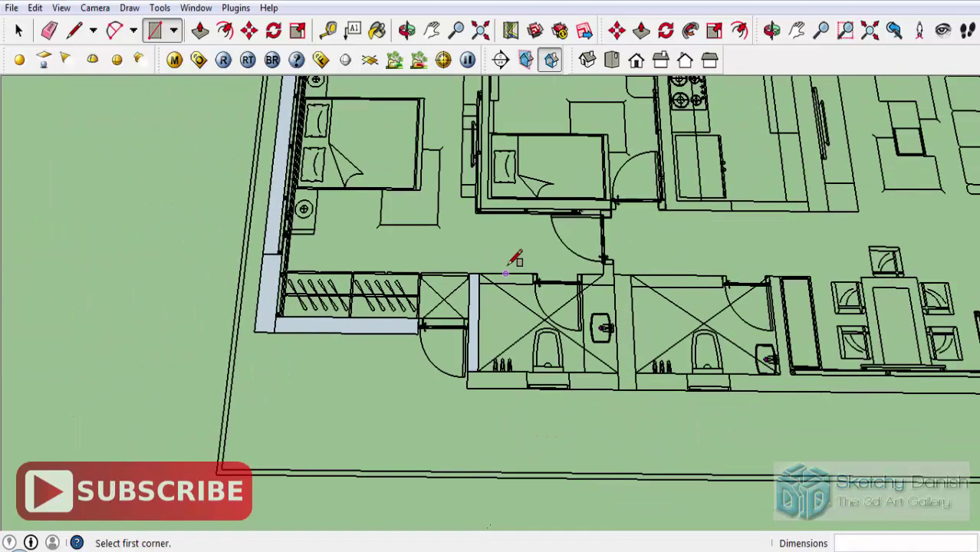
scroll(499, 265, up, 2)
- Fill the bathroom's left, top and lower walls with rectangle faces
click(468, 275)
scroll(559, 295, up, 2)
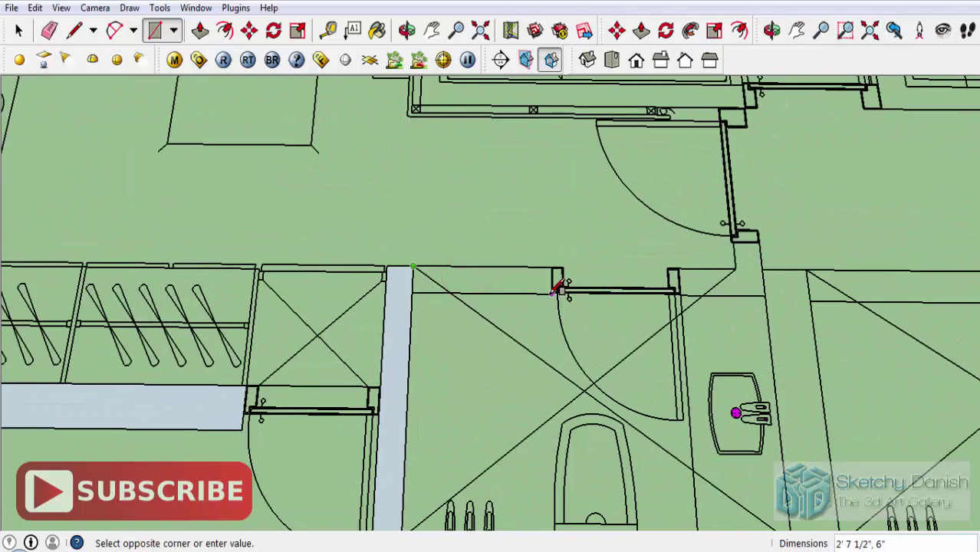
click(558, 290)
scroll(499, 272, down, 3)
scroll(421, 357, up, 3)
click(405, 382)
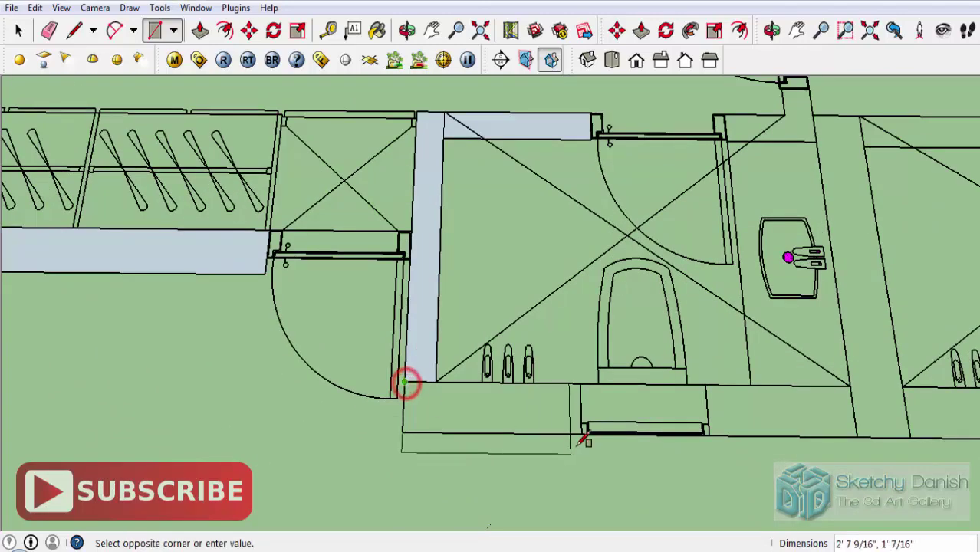
scroll(583, 439, up, 2)
click(580, 416)
scroll(571, 384, down, 3)
scroll(569, 376, up, 2)
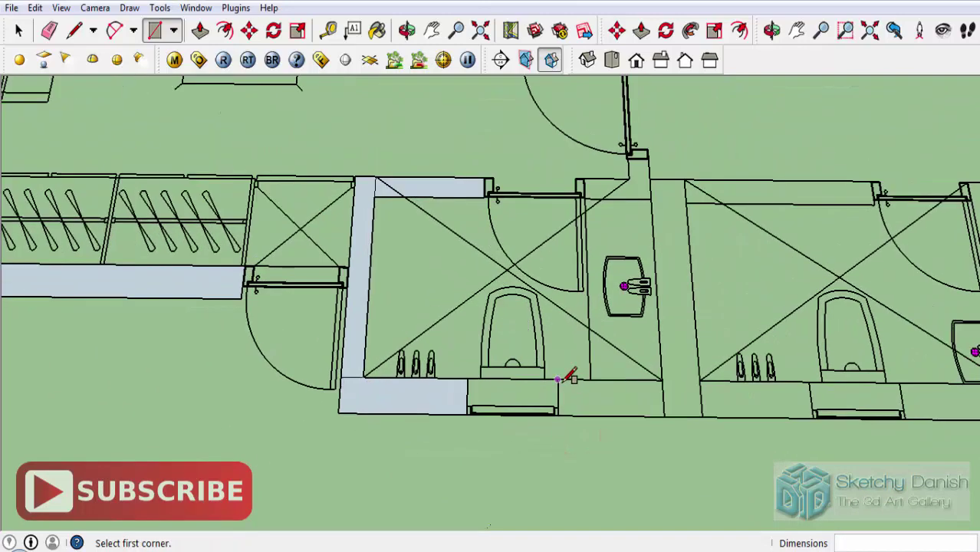
click(558, 379)
scroll(560, 381, down, 2)
click(664, 416)
scroll(623, 153, up, 3)
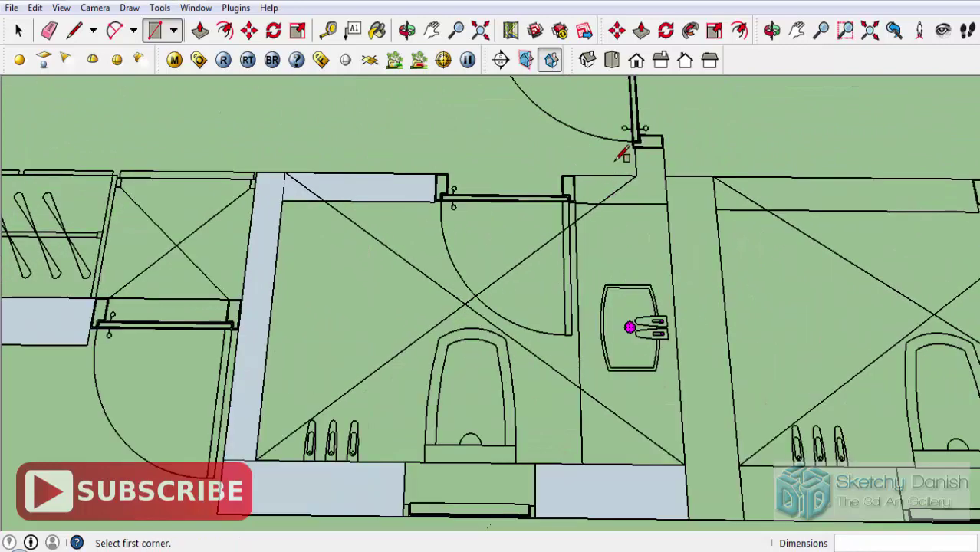
scroll(583, 167, up, 2)
scroll(350, 179, up, 1)
scroll(350, 179, up, 1)
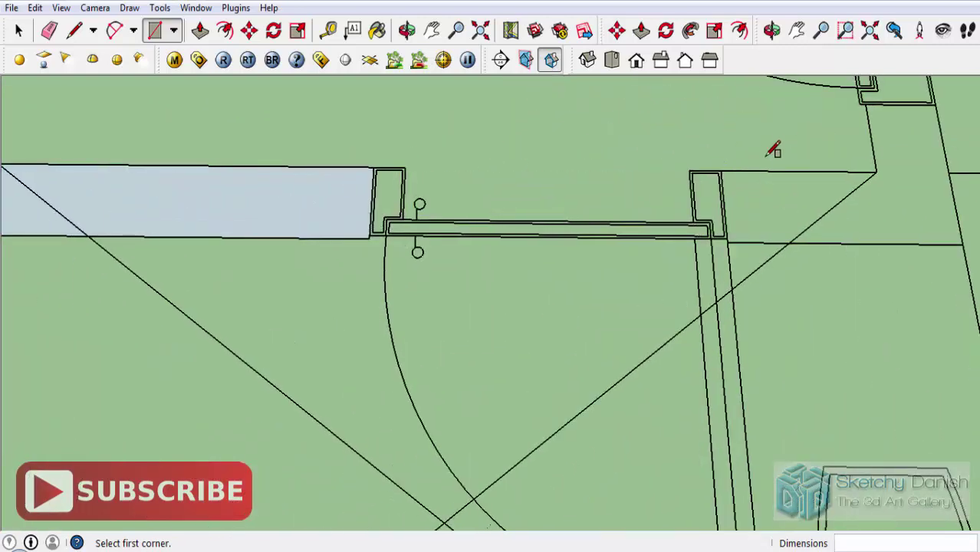
- Fill the walls beside the door opening, the corner, between the WCs, and the second WC's top
click(720, 171)
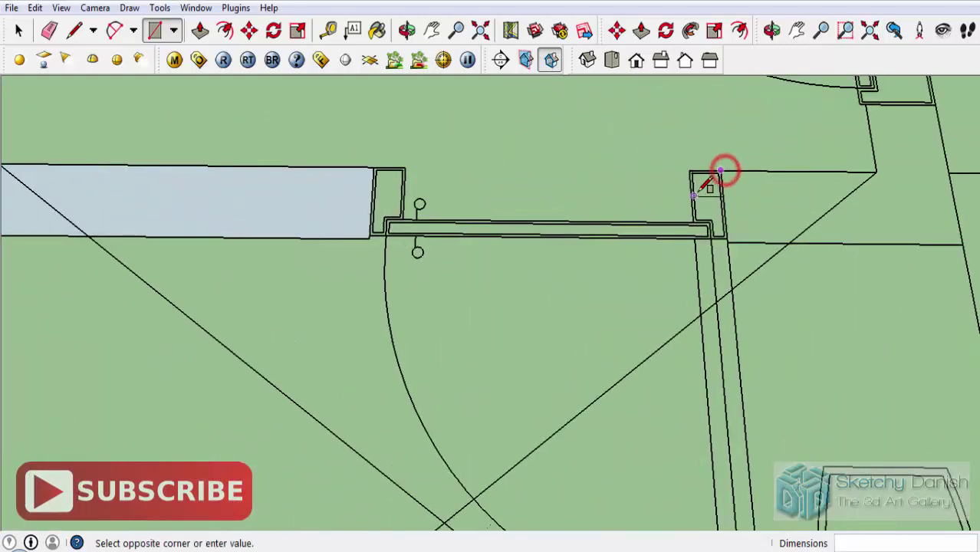
click(962, 243)
click(868, 104)
click(949, 173)
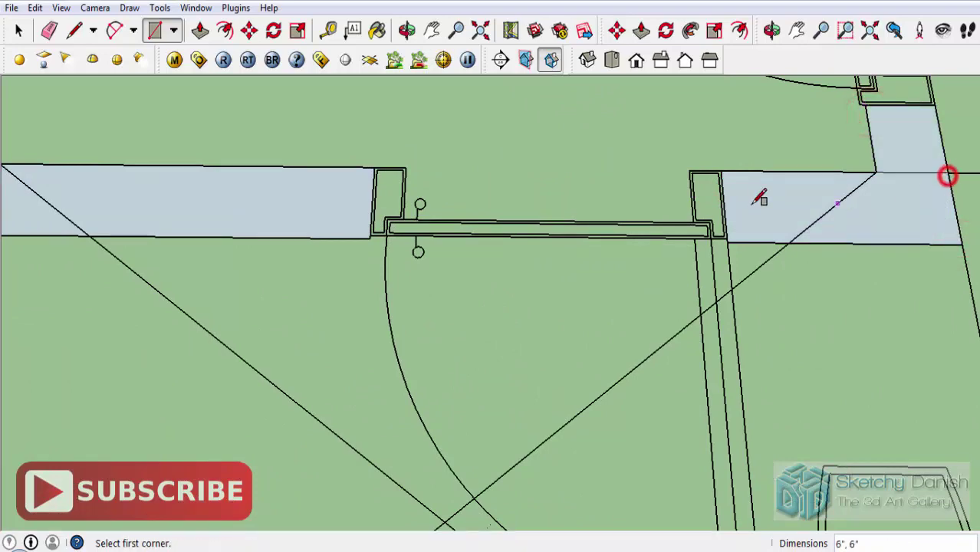
scroll(739, 190, down, 3)
scroll(767, 188, down, 1)
scroll(767, 188, down, 1)
click(770, 193)
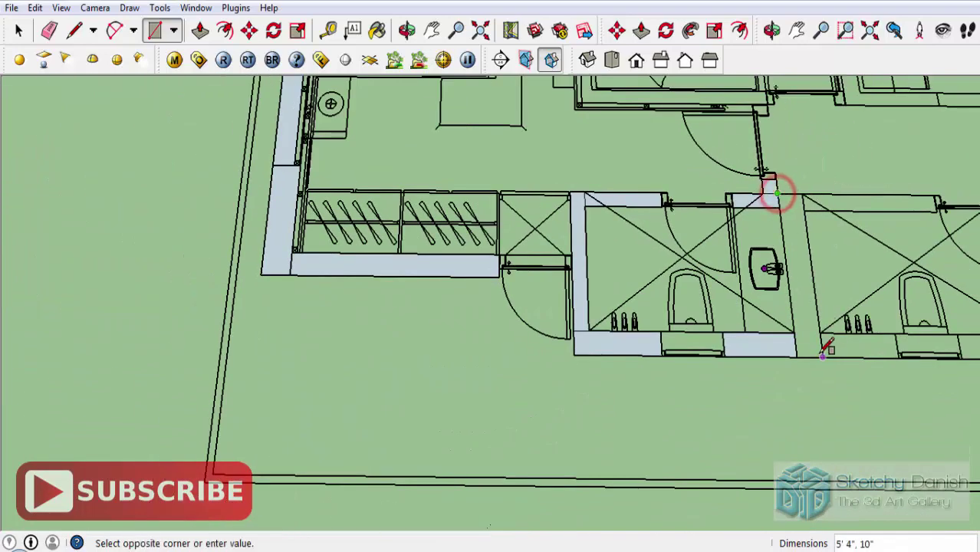
click(817, 355)
scroll(603, 261, down, 2)
scroll(744, 228, up, 3)
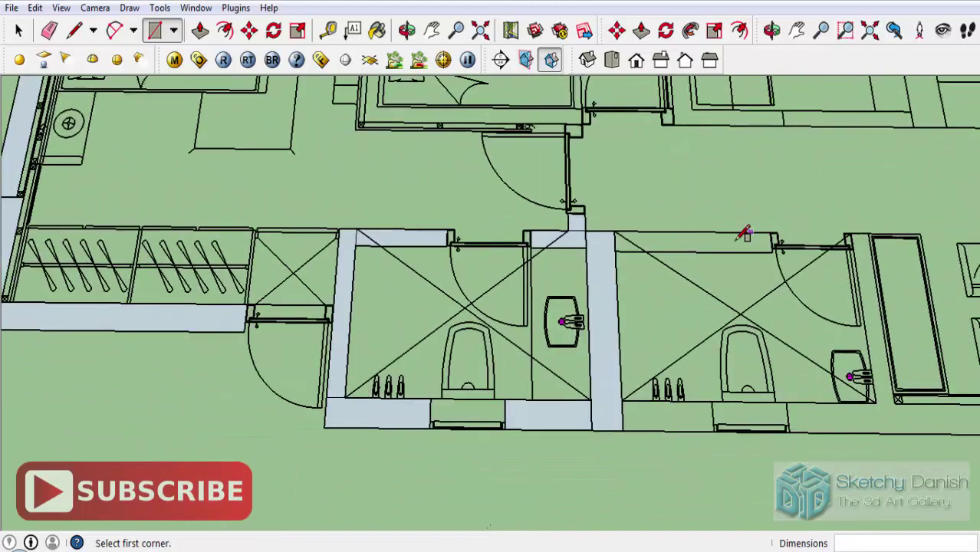
click(606, 231)
click(782, 256)
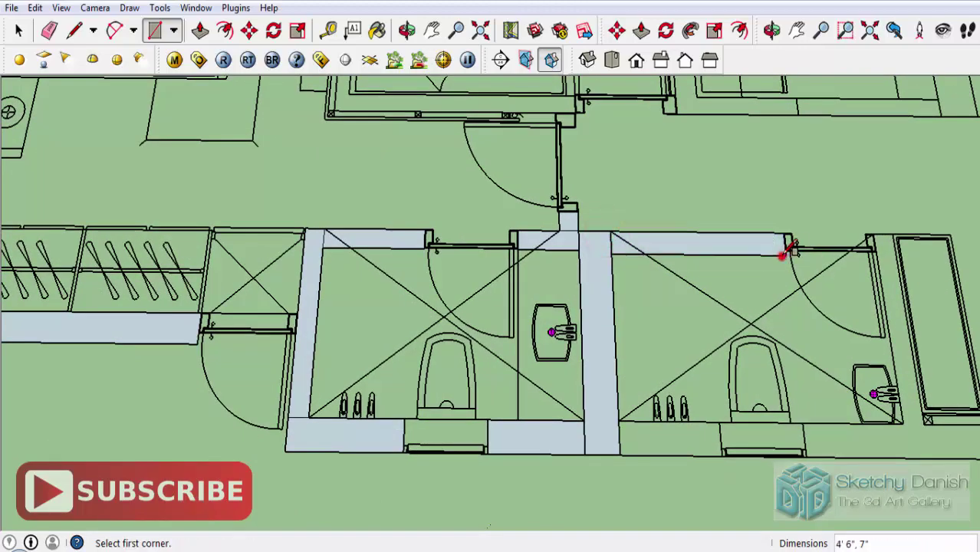
scroll(602, 270, down, 2)
scroll(592, 337, up, 1)
- Draw a rectangular face over the second WC's bottom wall
scroll(592, 338, up, 1)
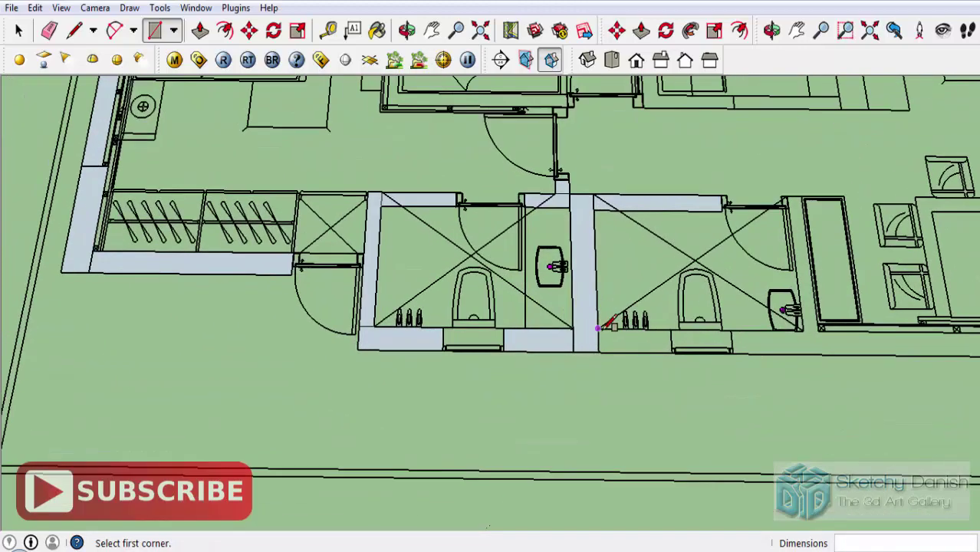
click(593, 326)
scroll(682, 346, up, 2)
click(678, 349)
- Fill the wall strip beside the dining cabinet with a rectangle
scroll(678, 346, down, 1)
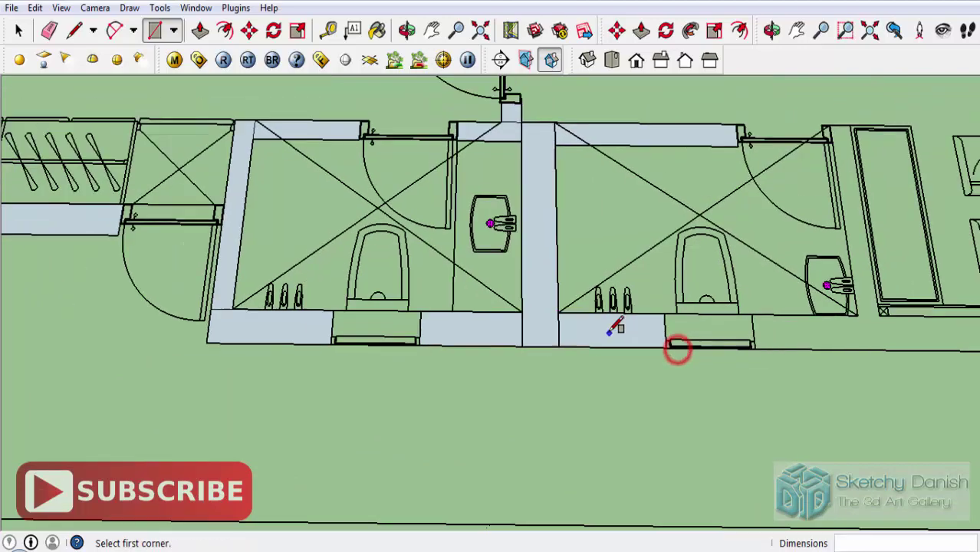
scroll(706, 326, down, 1)
scroll(735, 306, up, 2)
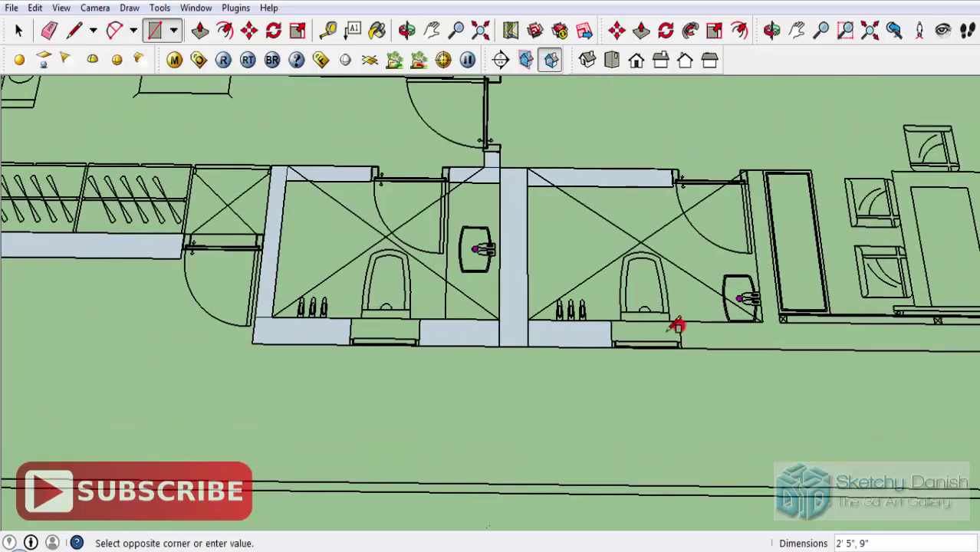
scroll(678, 326, down, 2)
scroll(681, 316, down, 1)
scroll(768, 322, up, 2)
scroll(760, 313, up, 1)
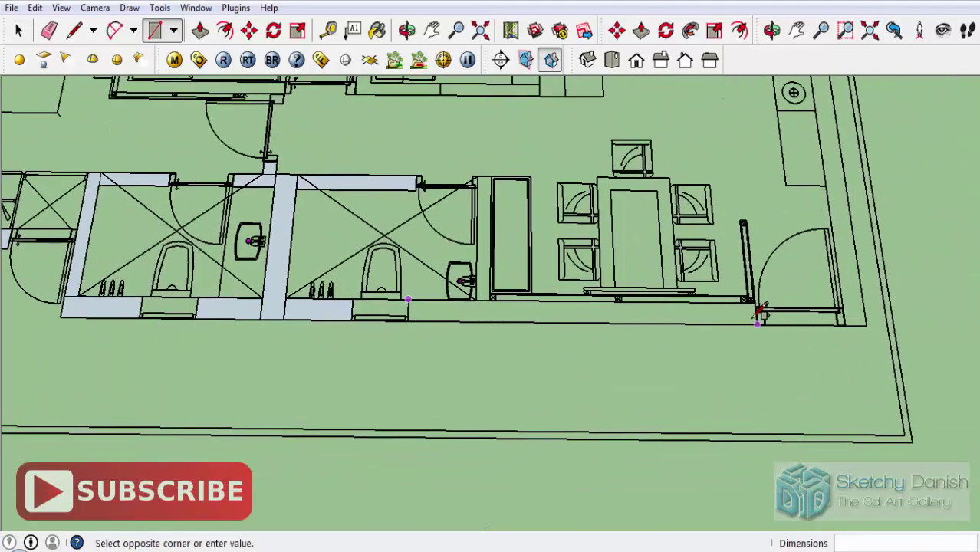
scroll(760, 313, up, 1)
scroll(764, 307, up, 2)
scroll(761, 330, up, 1)
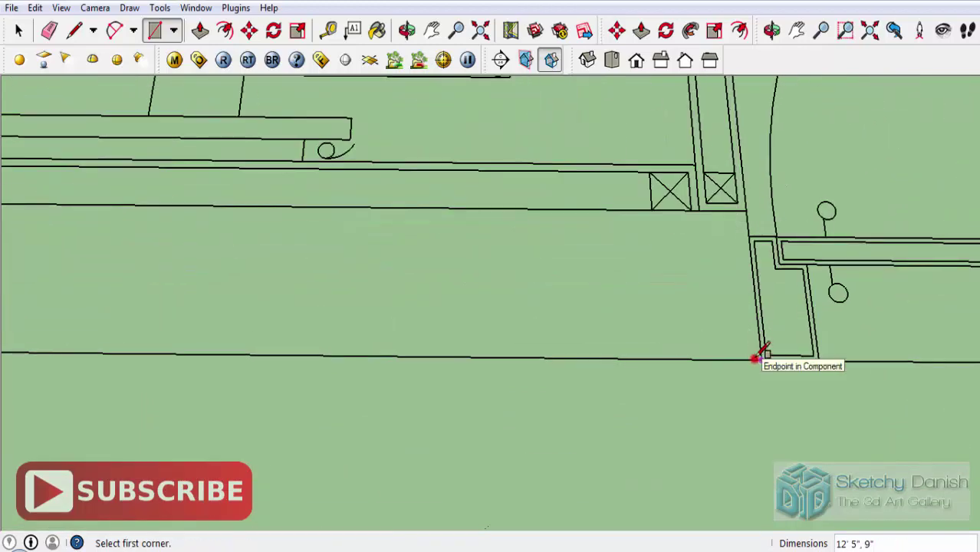
scroll(757, 357, down, 2)
scroll(739, 317, down, 1)
scroll(743, 324, down, 1)
scroll(421, 165, up, 2)
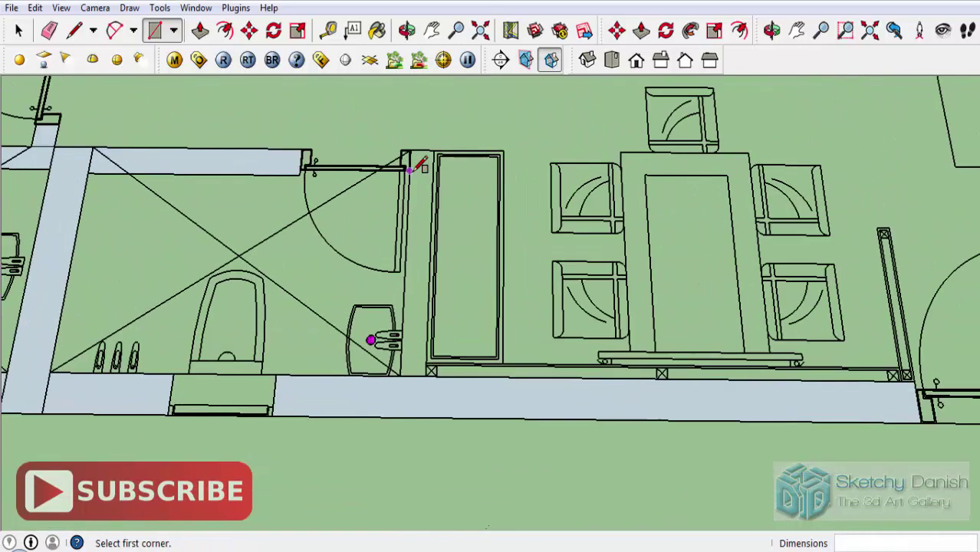
scroll(409, 170, up, 1)
scroll(426, 142, up, 2)
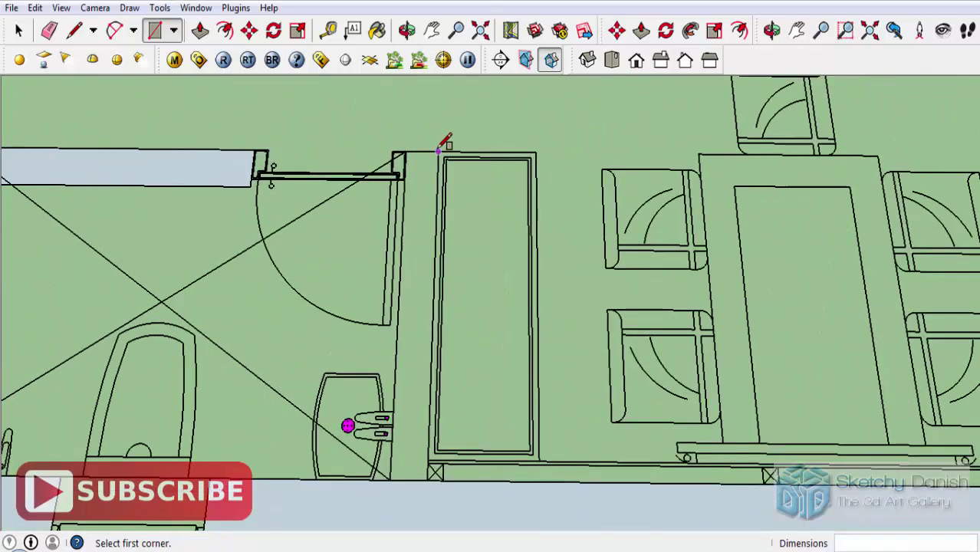
click(395, 474)
- Cover the right outer wall from the living room corner down to its bottom corner
scroll(416, 405, down, 2)
scroll(580, 371, down, 2)
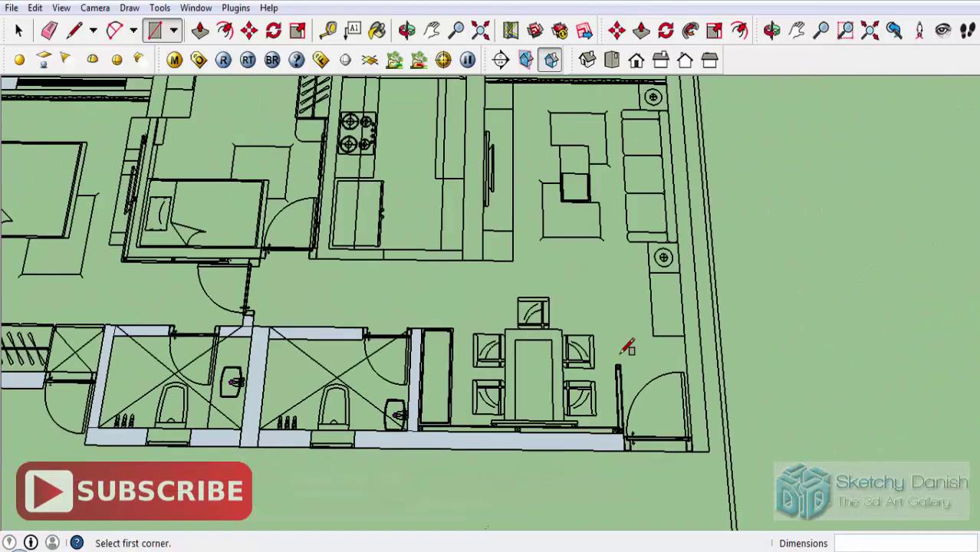
scroll(626, 348, down, 2)
scroll(657, 186, up, 2)
scroll(637, 192, up, 2)
click(627, 200)
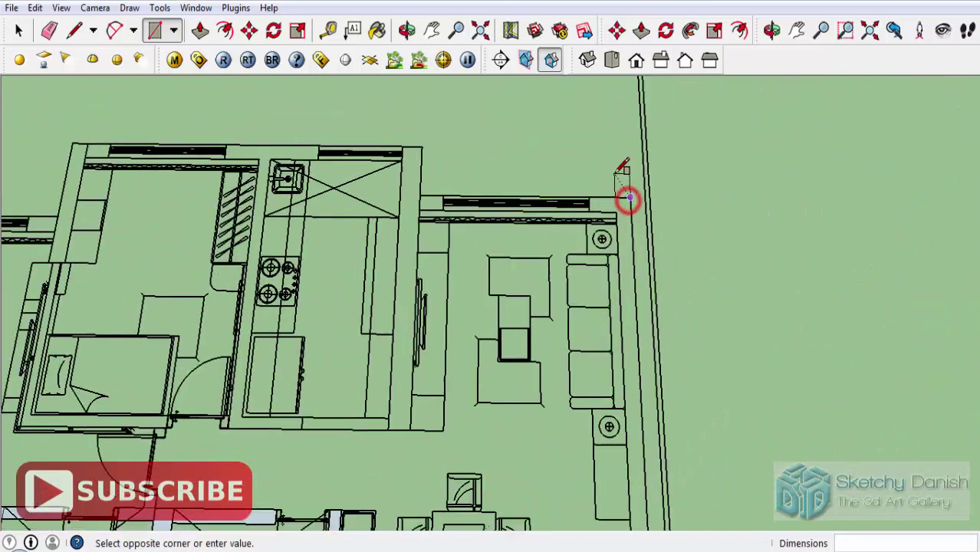
scroll(625, 230, down, 3)
scroll(628, 456, up, 2)
scroll(646, 477, up, 2)
scroll(642, 481, up, 1)
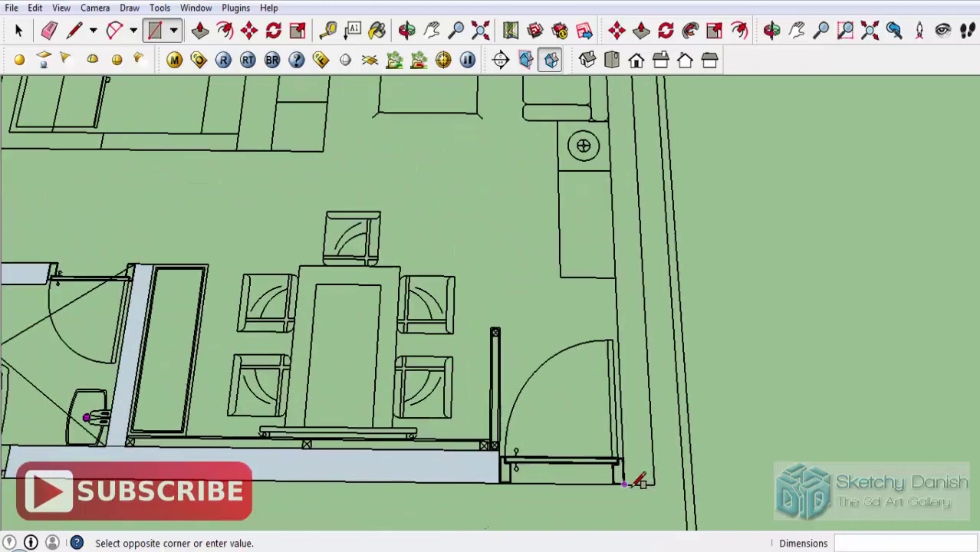
scroll(637, 482, up, 3)
click(626, 484)
- Fill the living room's top and left wall sections with rectangular faces
scroll(632, 464, down, 2)
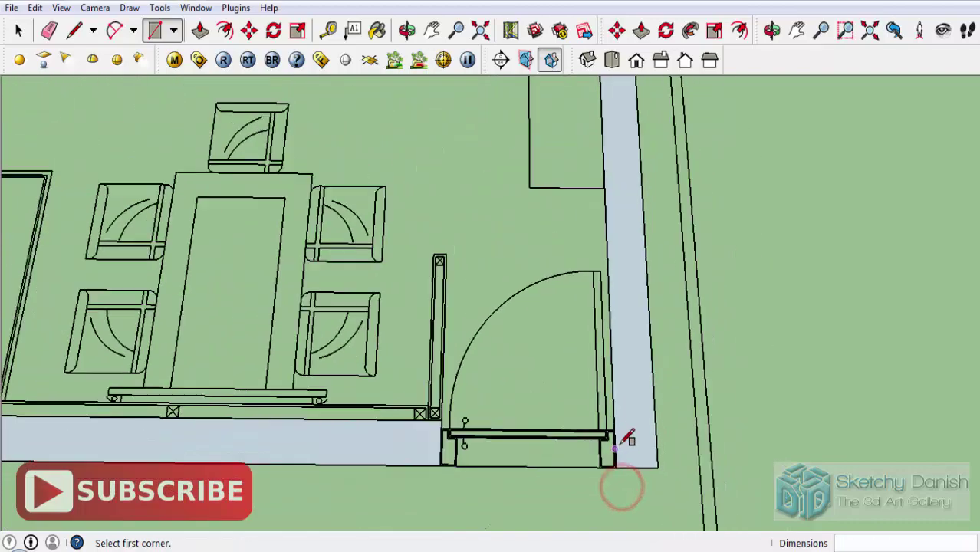
scroll(625, 442, down, 2)
scroll(634, 445, down, 1)
scroll(626, 137, up, 2)
scroll(629, 136, up, 3)
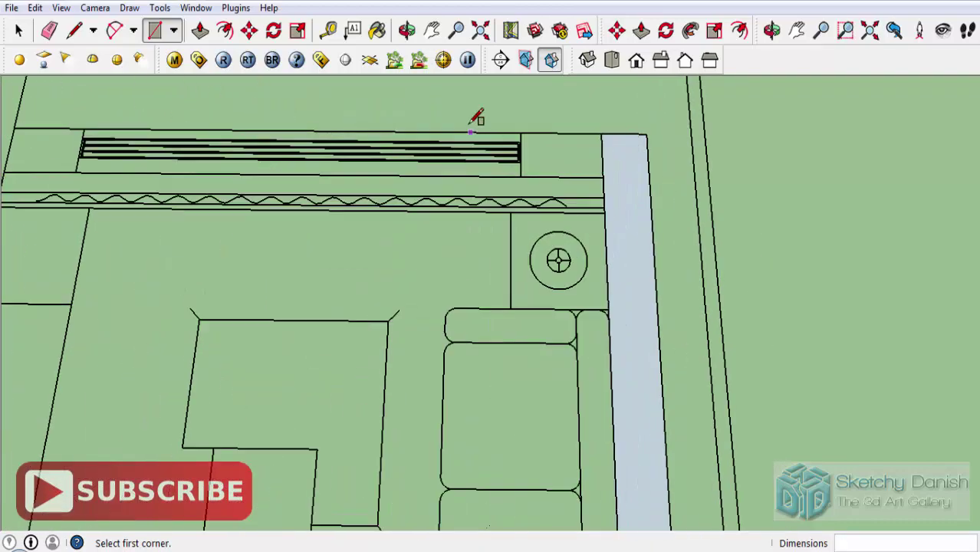
click(603, 178)
scroll(636, 200, down, 3)
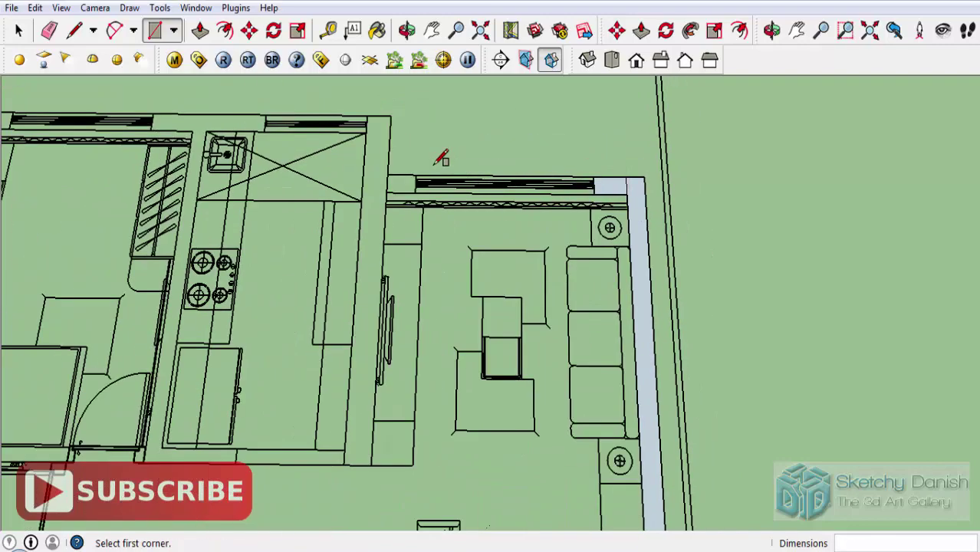
scroll(430, 165, up, 1)
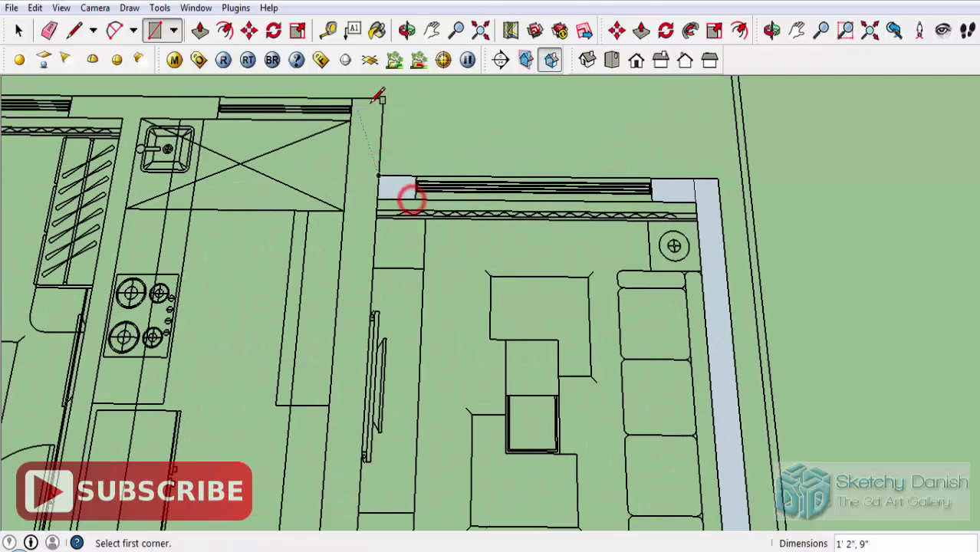
scroll(381, 105, down, 2)
scroll(343, 436, up, 1)
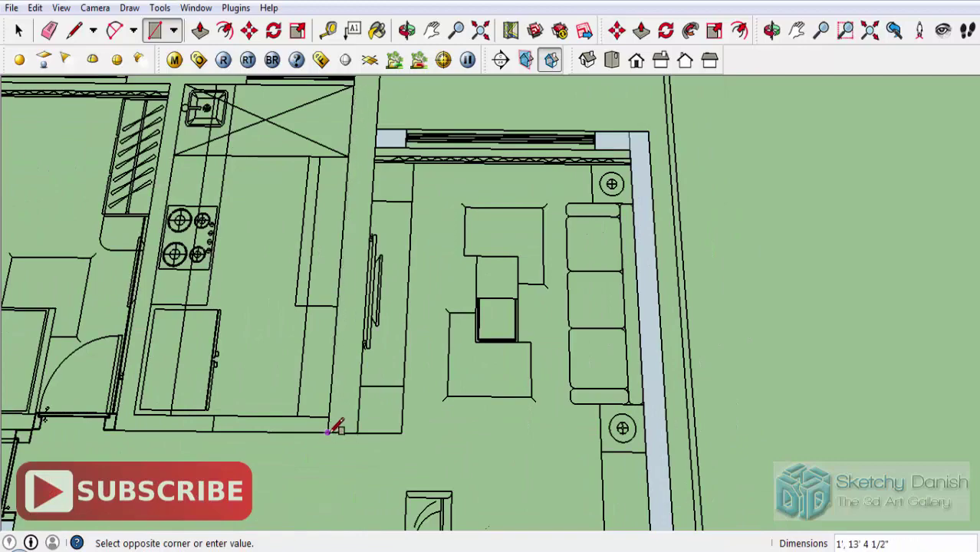
click(328, 431)
- Fill the kitchen wall and the short wall strip at the lower corner
scroll(322, 384, down, 3)
scroll(274, 234, up, 2)
scroll(217, 237, up, 2)
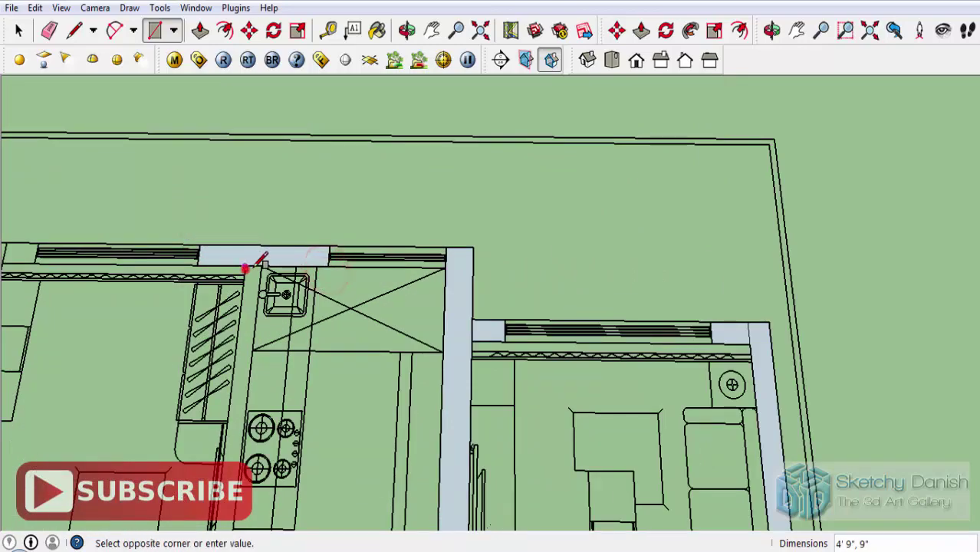
scroll(261, 259, down, 2)
scroll(260, 361, down, 1)
scroll(264, 380, up, 4)
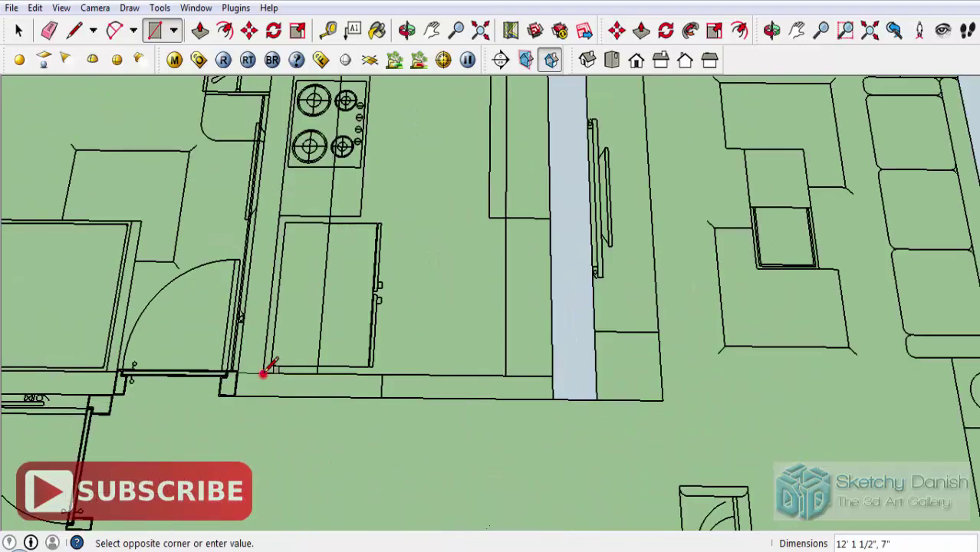
click(264, 373)
scroll(258, 372, up, 2)
scroll(251, 364, up, 2)
scroll(230, 370, up, 1)
click(225, 372)
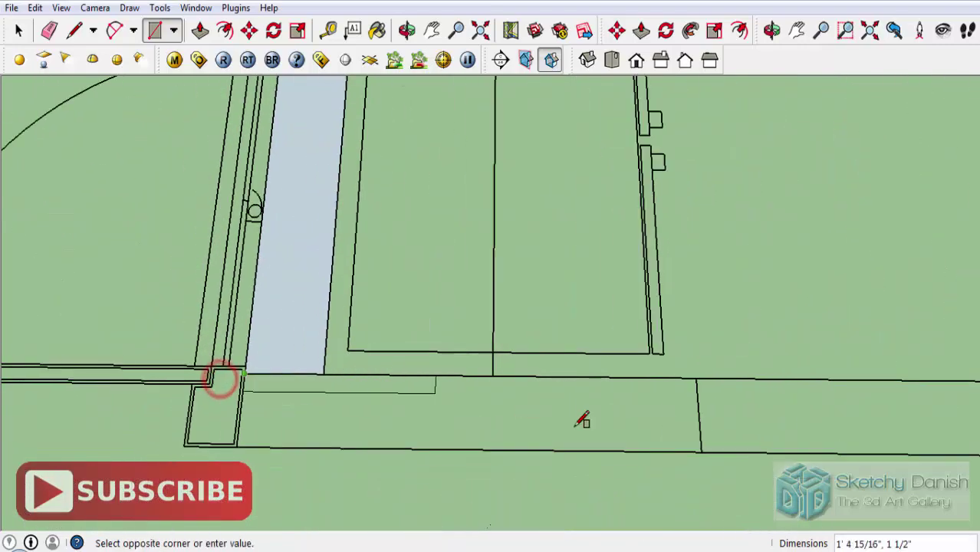
click(700, 451)
- Cover the top wall beside the kitchen and the narrow vertical wall strip
scroll(553, 403, down, 3)
scroll(521, 390, down, 2)
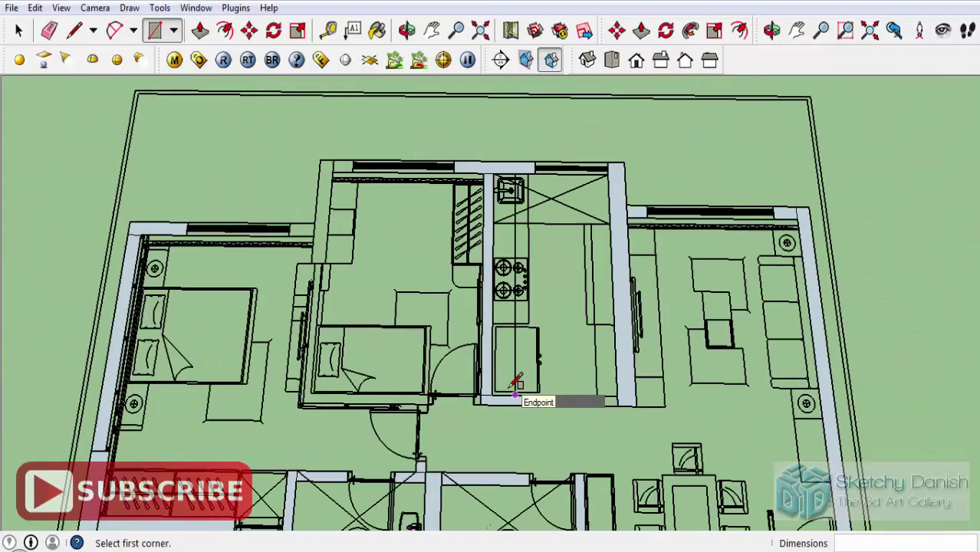
scroll(345, 142, up, 2)
scroll(335, 158, up, 1)
click(328, 164)
scroll(329, 164, up, 1)
scroll(338, 168, up, 1)
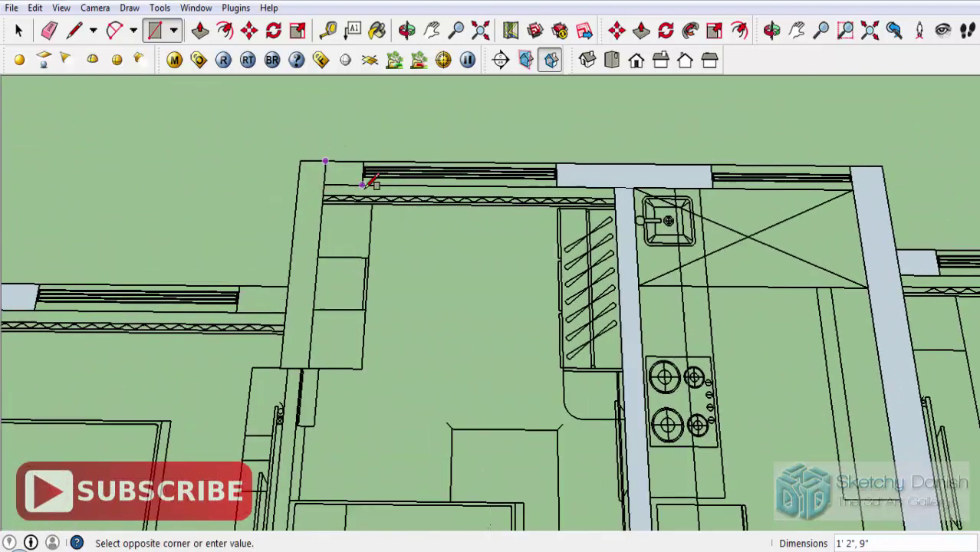
scroll(365, 185, up, 1)
scroll(364, 186, up, 1)
click(361, 187)
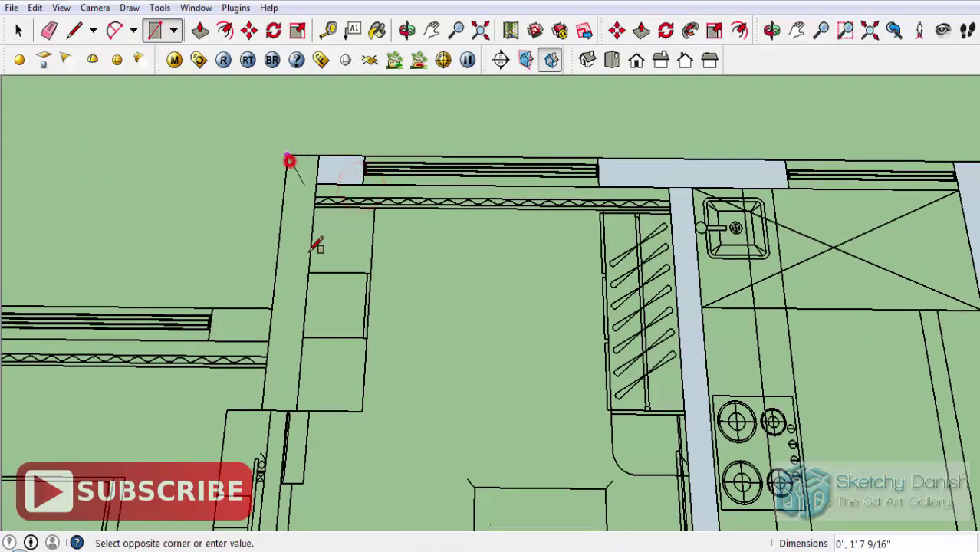
scroll(304, 384, up, 1)
click(295, 421)
- Fill the wall strip beside the bedroom and the small bedroom's lower wall at the door
scroll(294, 420, down, 3)
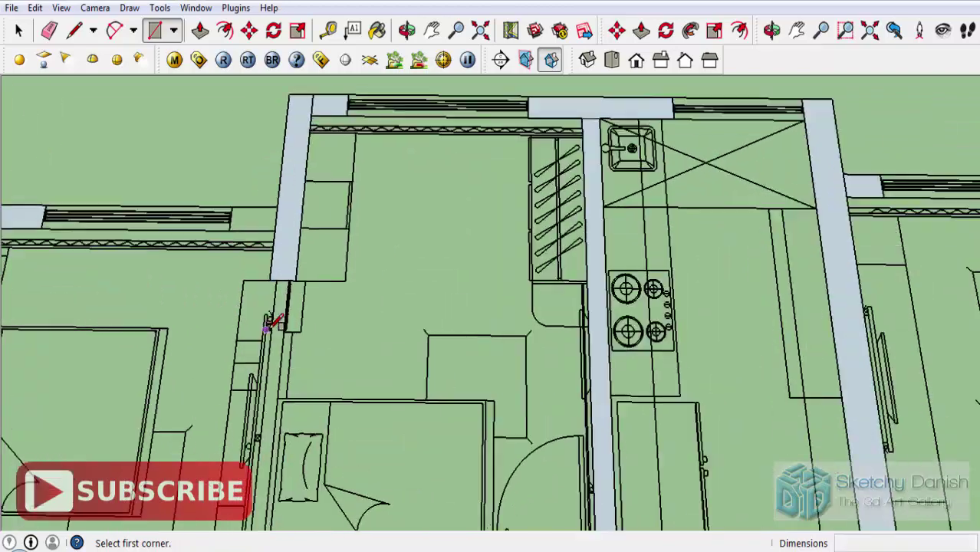
scroll(279, 274, up, 3)
scroll(321, 245, down, 3)
scroll(306, 324, up, 2)
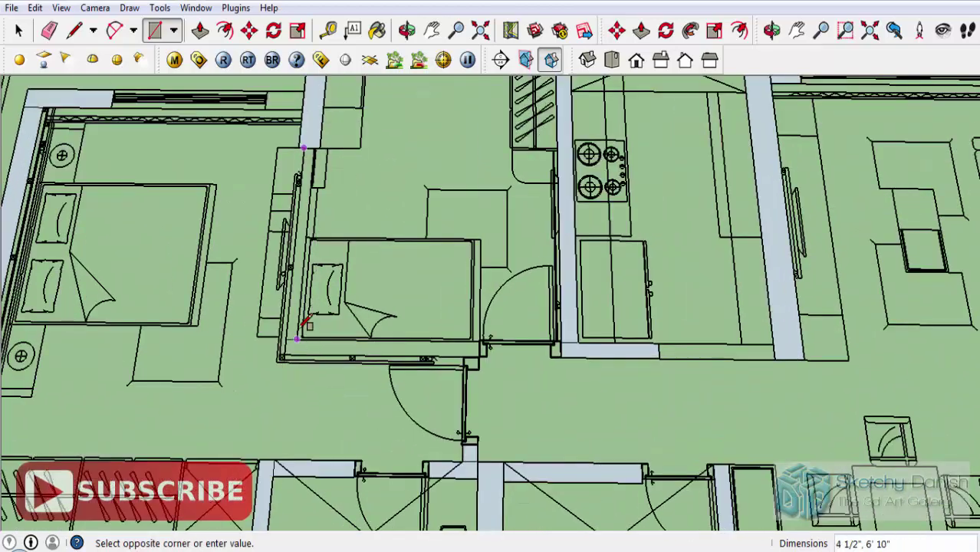
scroll(302, 335, up, 2)
click(291, 343)
click(292, 342)
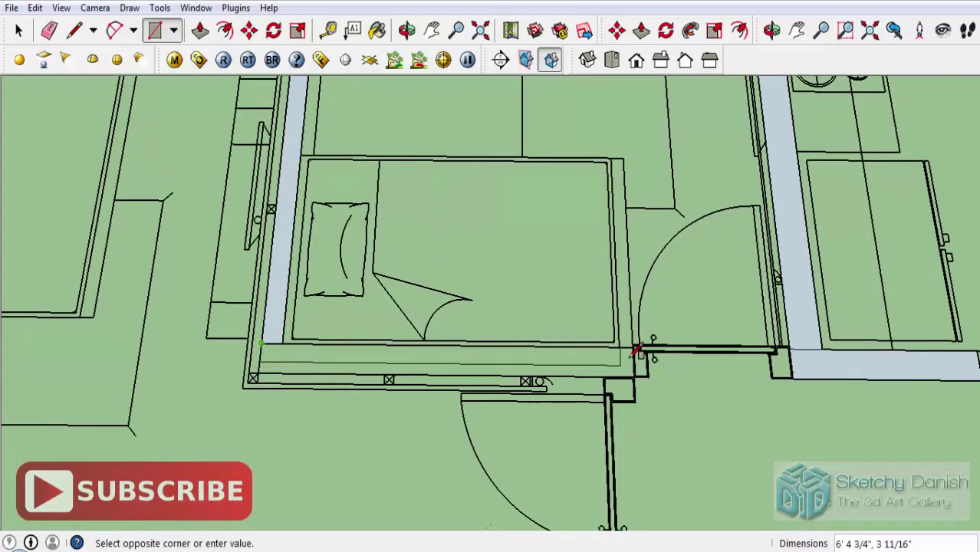
scroll(640, 349, up, 1)
scroll(640, 349, up, 2)
scroll(635, 375, up, 1)
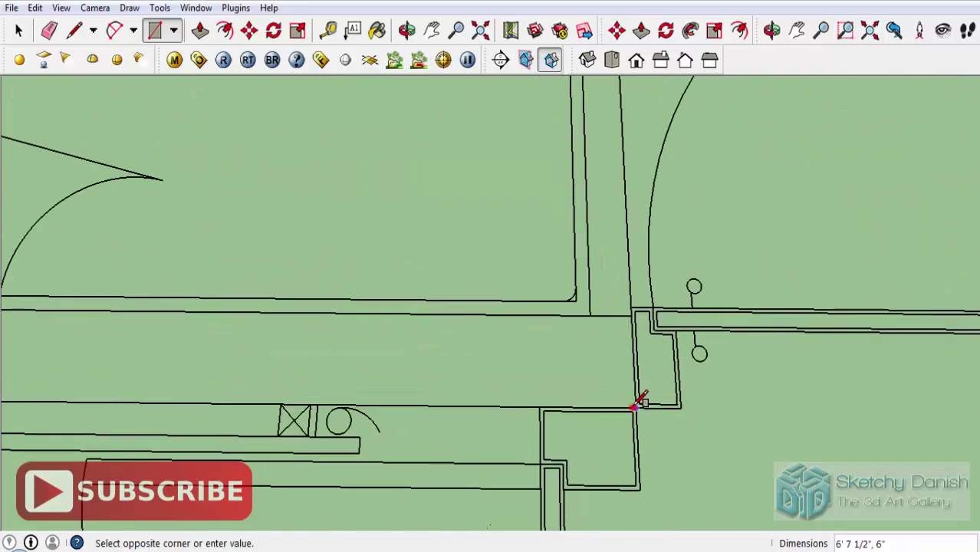
click(636, 406)
- Fill the wall gap beside the window with a rectangular face
scroll(633, 405, down, 1)
scroll(631, 405, down, 2)
scroll(557, 333, down, 2)
scroll(541, 310, down, 1)
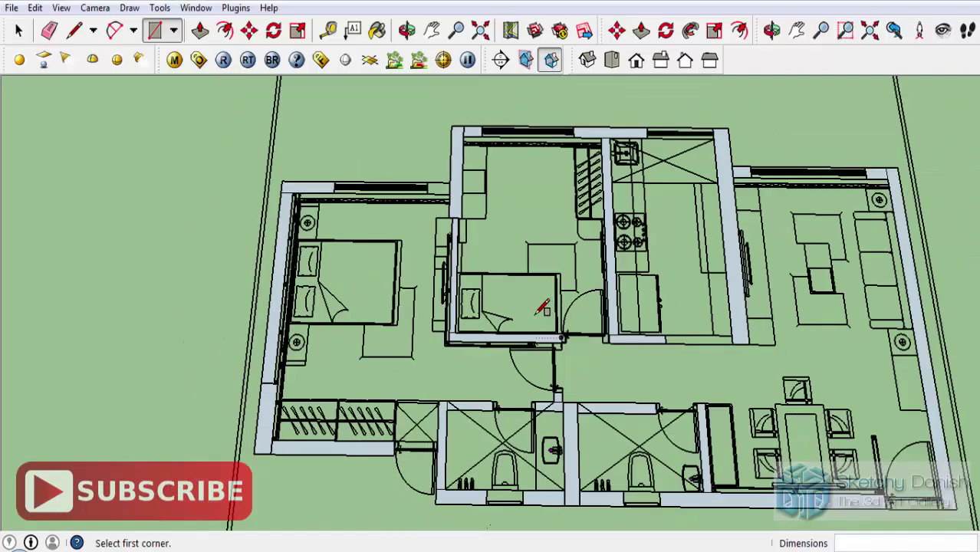
scroll(453, 165, up, 2)
scroll(441, 191, up, 2)
scroll(409, 204, up, 2)
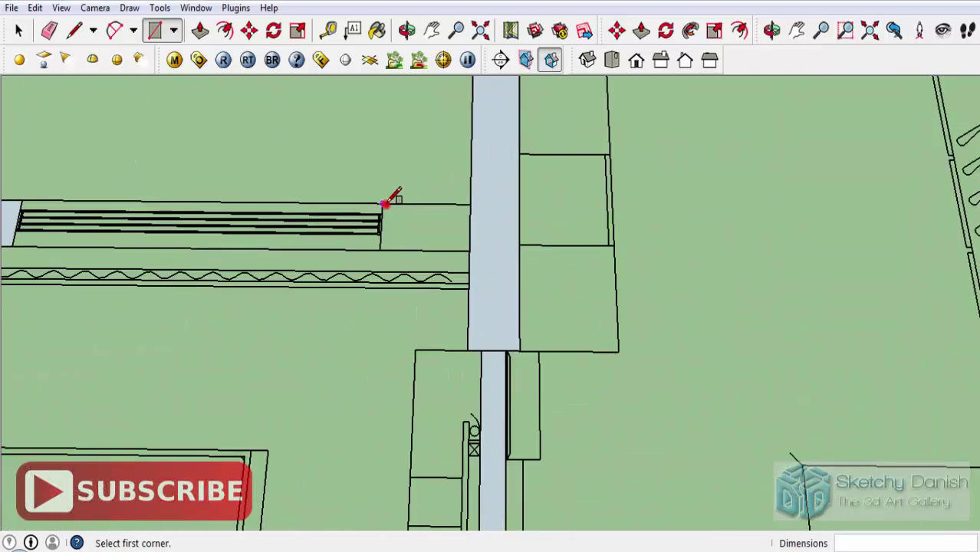
click(383, 203)
click(467, 250)
scroll(480, 222, down, 2)
scroll(477, 219, down, 2)
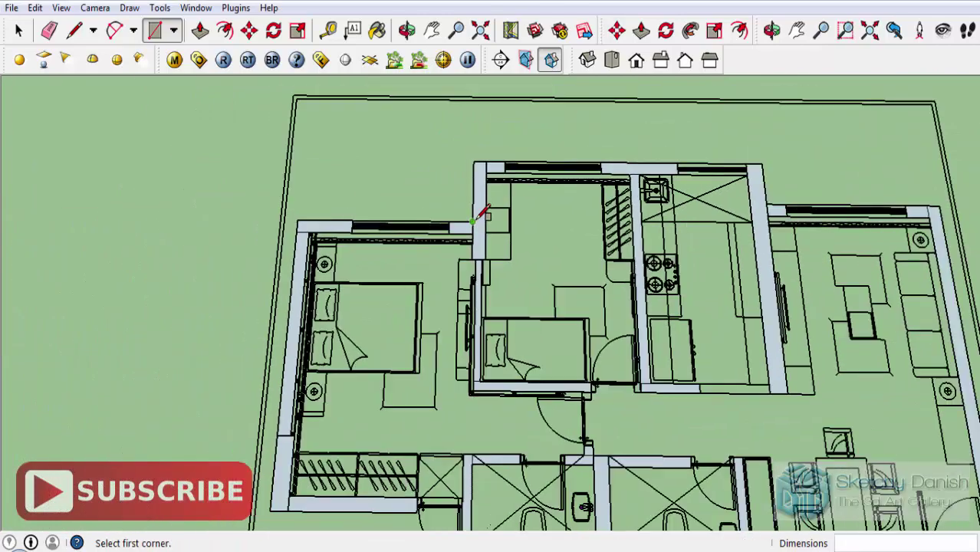
scroll(480, 216, down, 2)
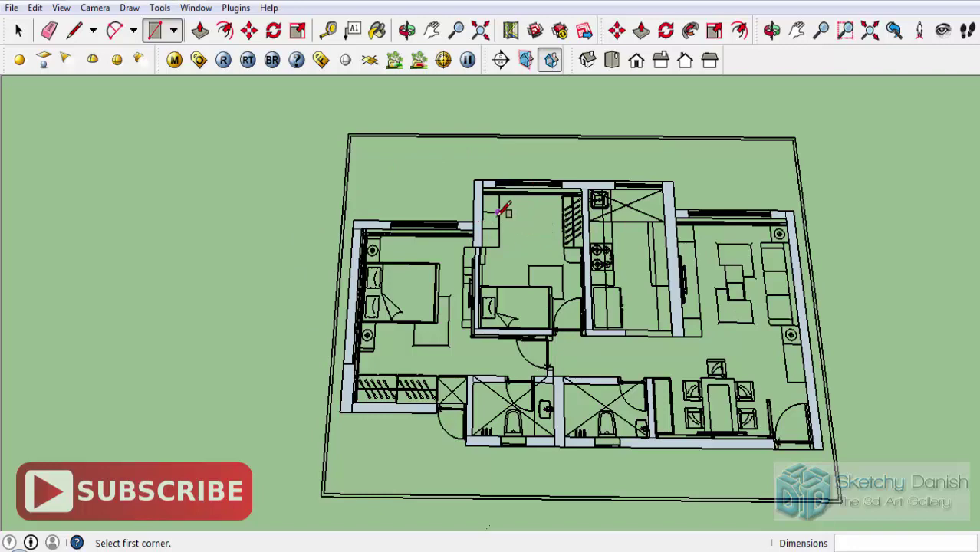
- Select the imported floor plan and hide it, leaving only the traced walls
click(19, 30)
drag(407, 171, 303, 132)
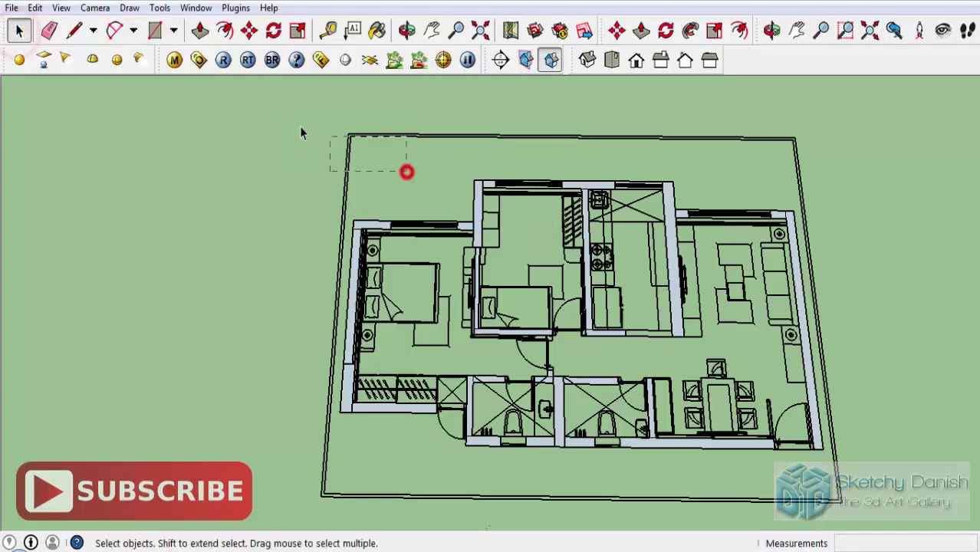
right_click(363, 133)
click(464, 181)
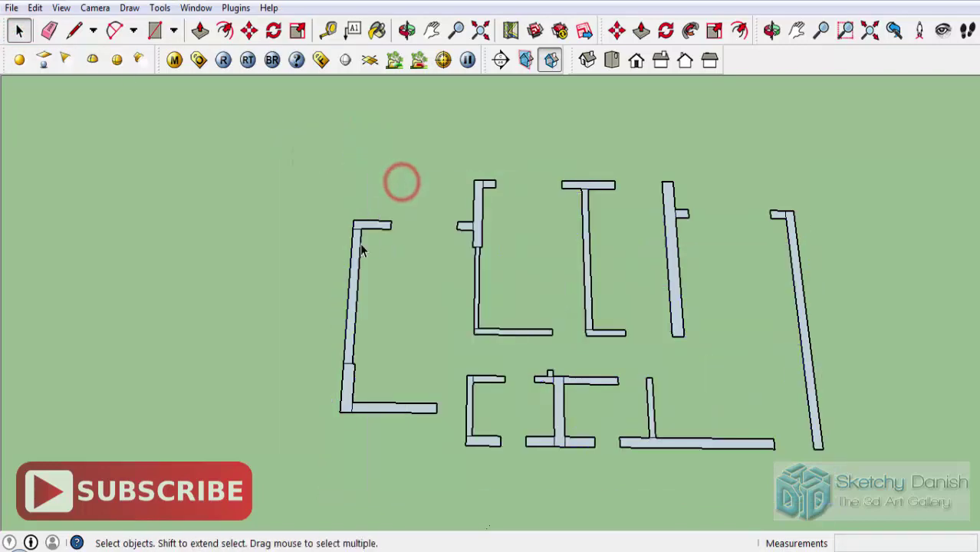
scroll(357, 230, up, 3)
scroll(352, 208, up, 1)
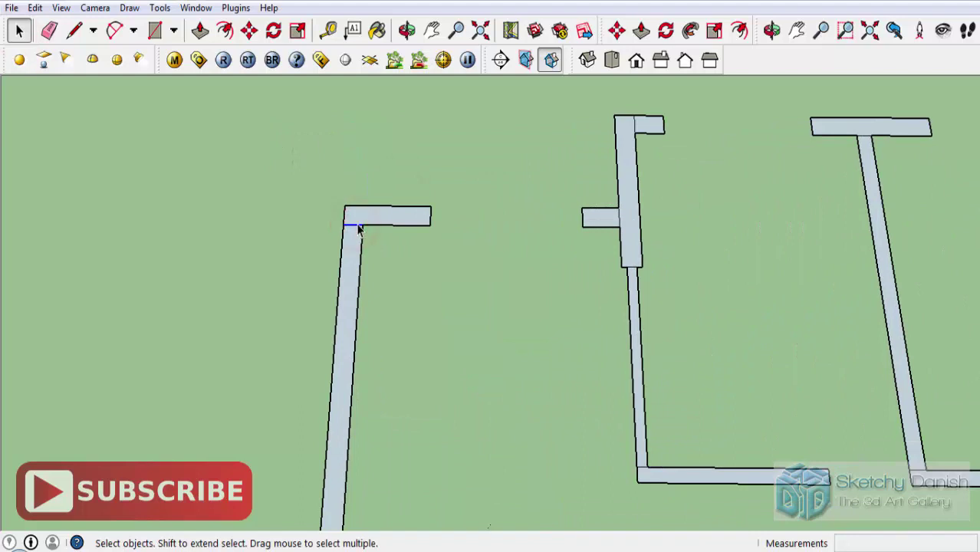
- Erase the stray edge where the left wall meets its short top arm
right_click(356, 226)
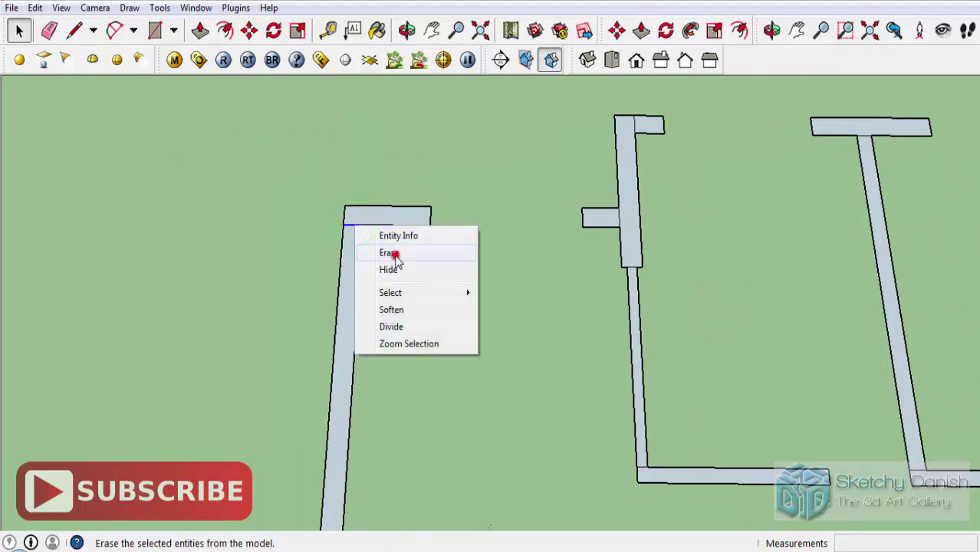
click(391, 253)
scroll(394, 255, down, 3)
scroll(349, 350, up, 4)
scroll(345, 357, up, 1)
- Check the left wall is one face and inspect its lower and bottom-left corners
click(345, 356)
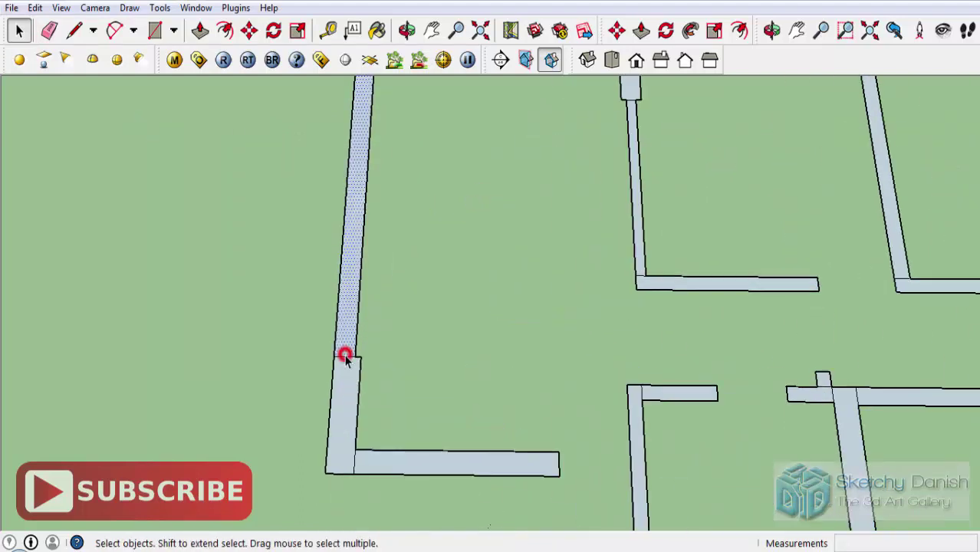
click(347, 359)
scroll(355, 438, down, 1)
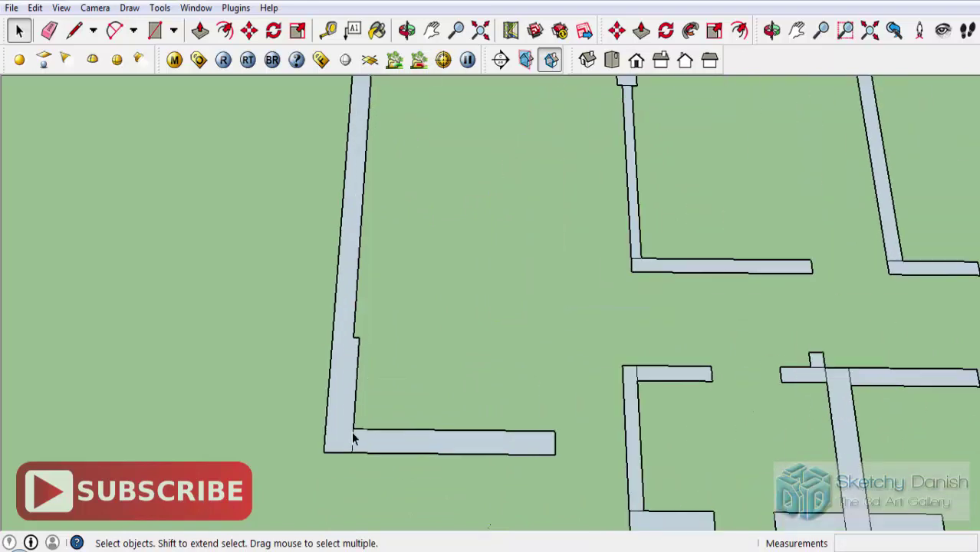
scroll(352, 438, up, 1)
click(347, 439)
scroll(347, 439, down, 1)
scroll(415, 410, down, 1)
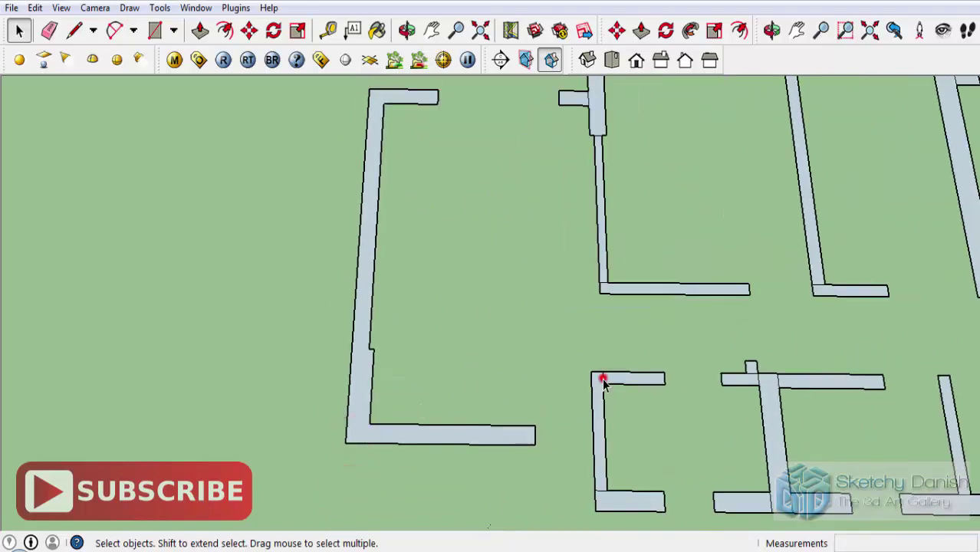
scroll(600, 497, down, 2)
scroll(721, 490, up, 3)
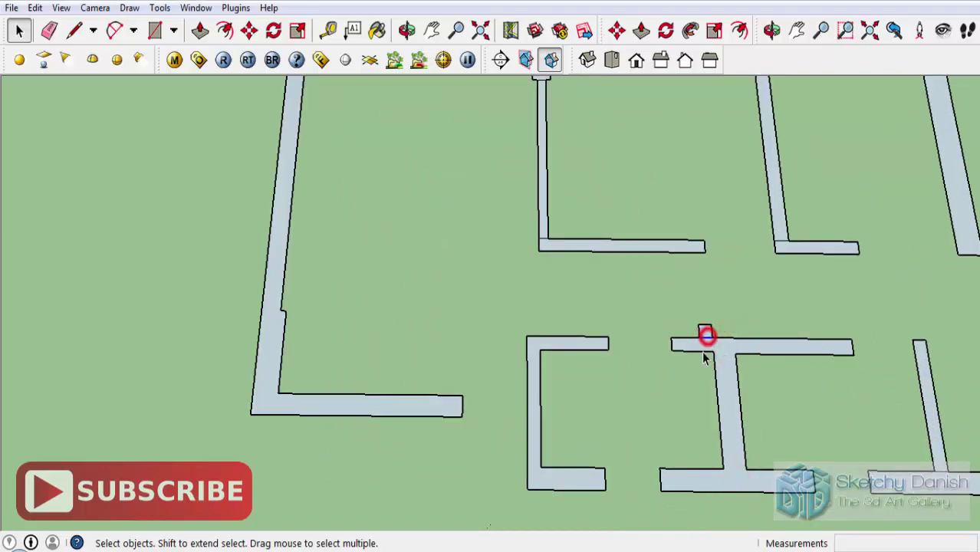
scroll(704, 353, down, 2)
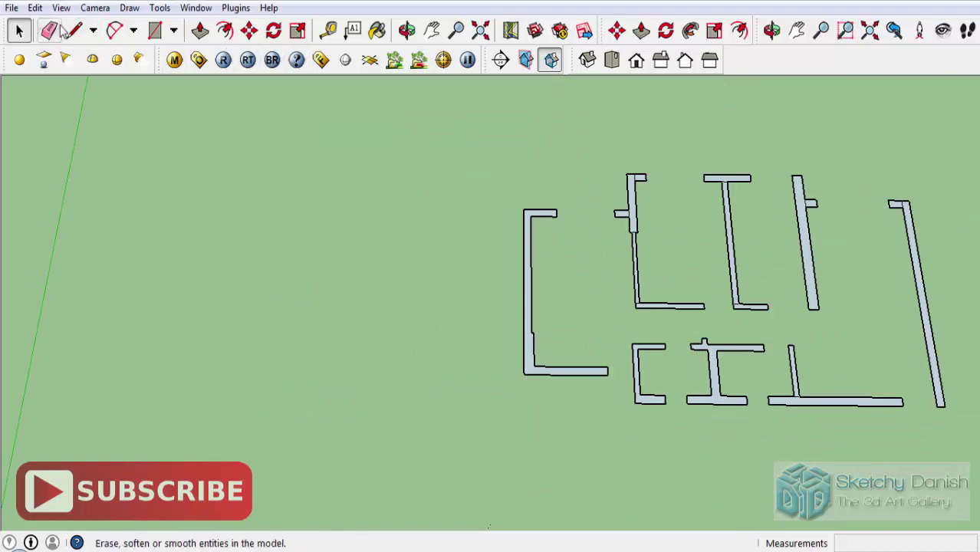
click(49, 32)
scroll(914, 400, up, 2)
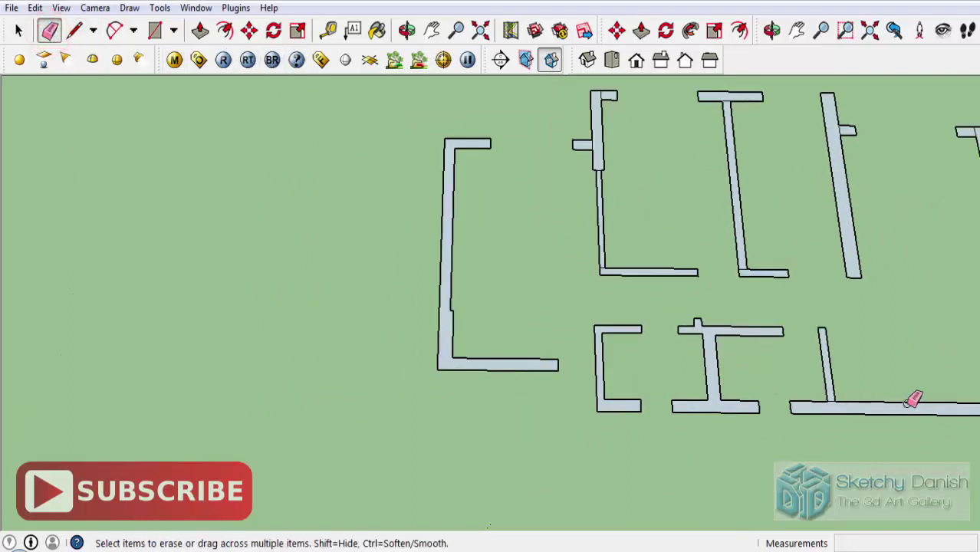
scroll(806, 395, up, 2)
scroll(813, 393, up, 2)
scroll(727, 406, down, 3)
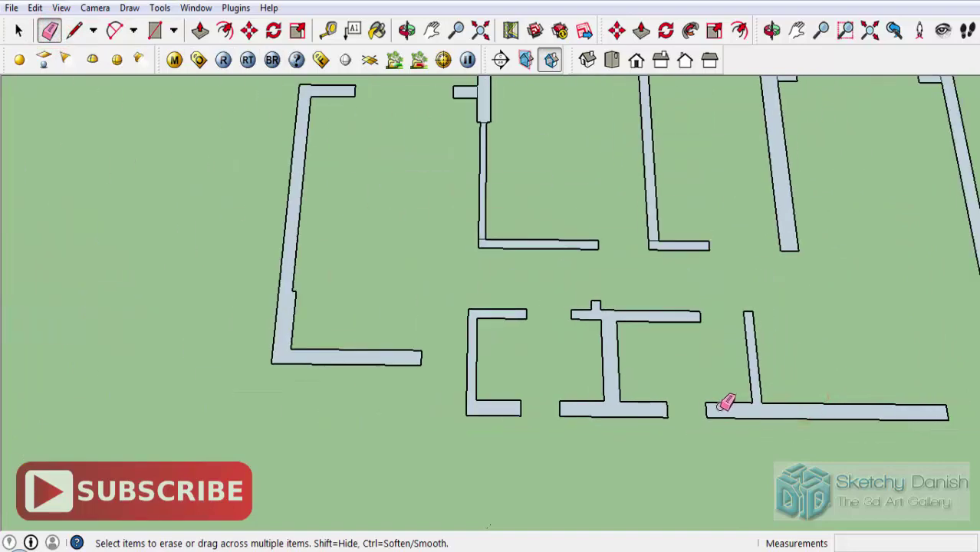
scroll(724, 401, down, 2)
scroll(844, 223, up, 1)
scroll(843, 230, up, 3)
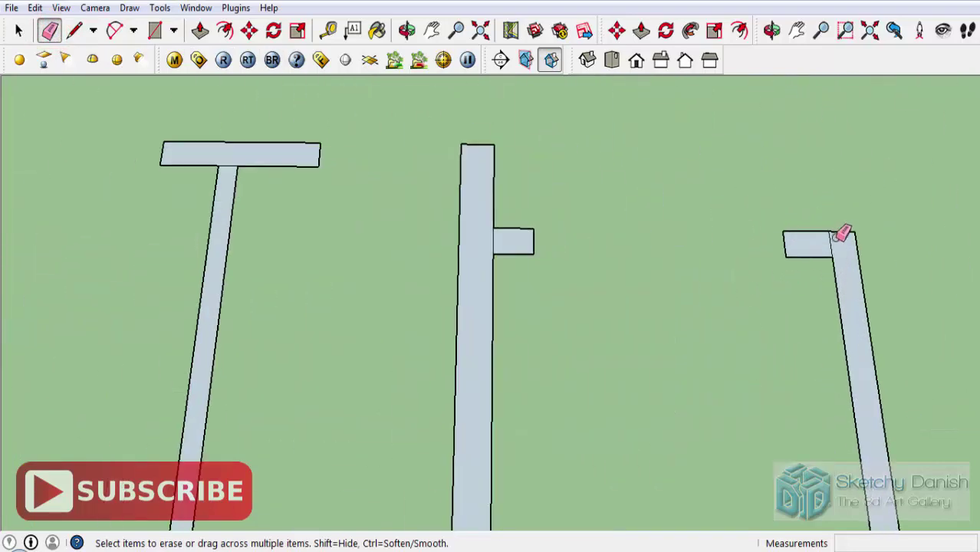
scroll(838, 240, up, 2)
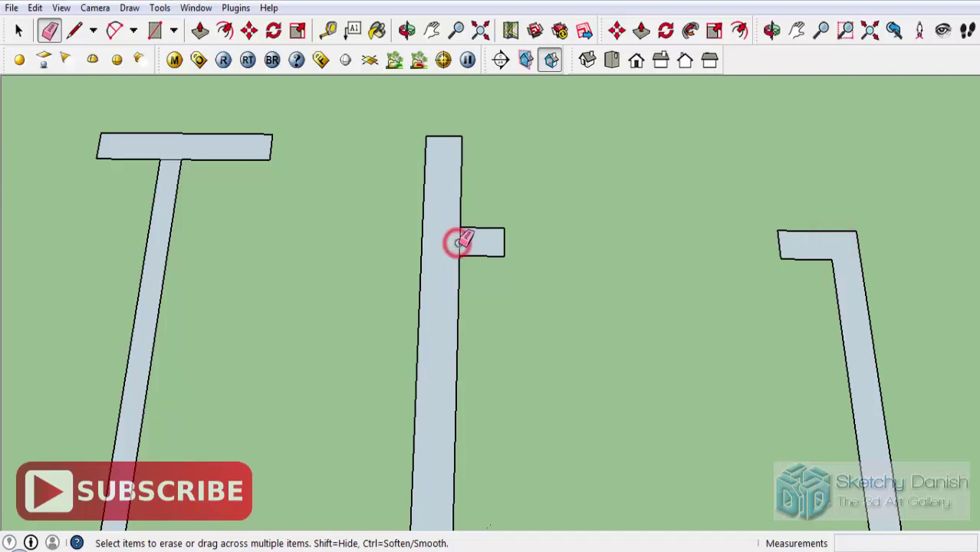
scroll(460, 238, down, 3)
scroll(368, 206, up, 3)
scroll(337, 203, up, 1)
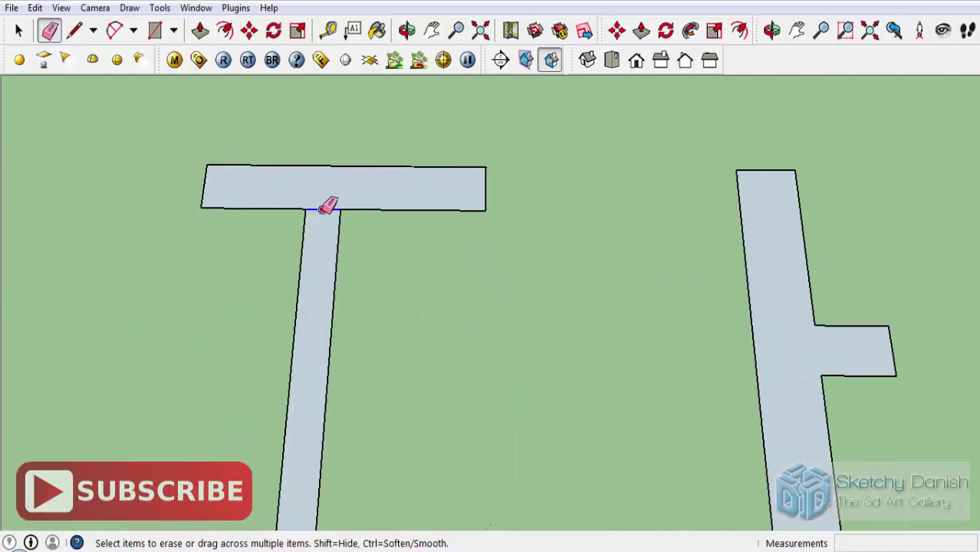
scroll(328, 204, down, 1)
scroll(345, 184, down, 3)
scroll(230, 185, up, 3)
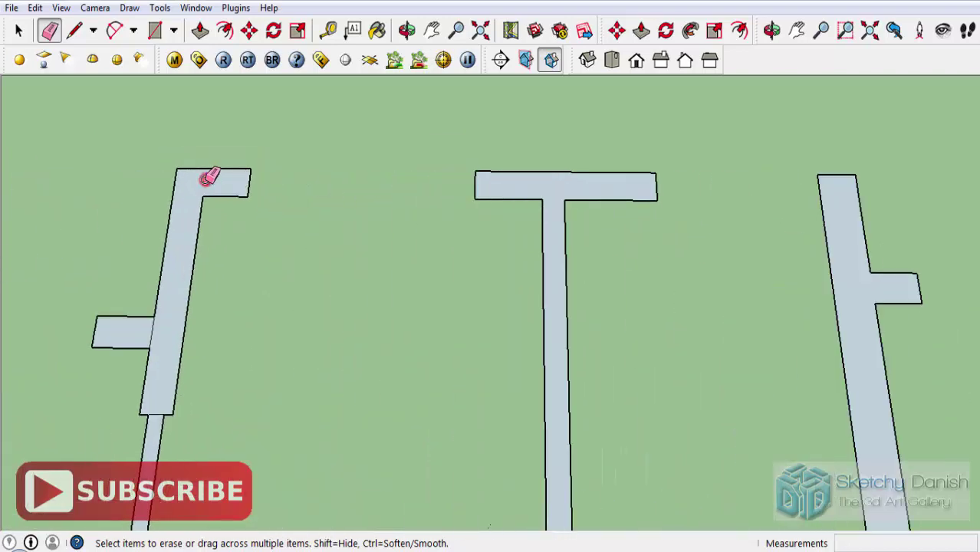
scroll(209, 178, down, 1)
scroll(182, 372, up, 2)
scroll(164, 376, down, 2)
scroll(192, 238, down, 1)
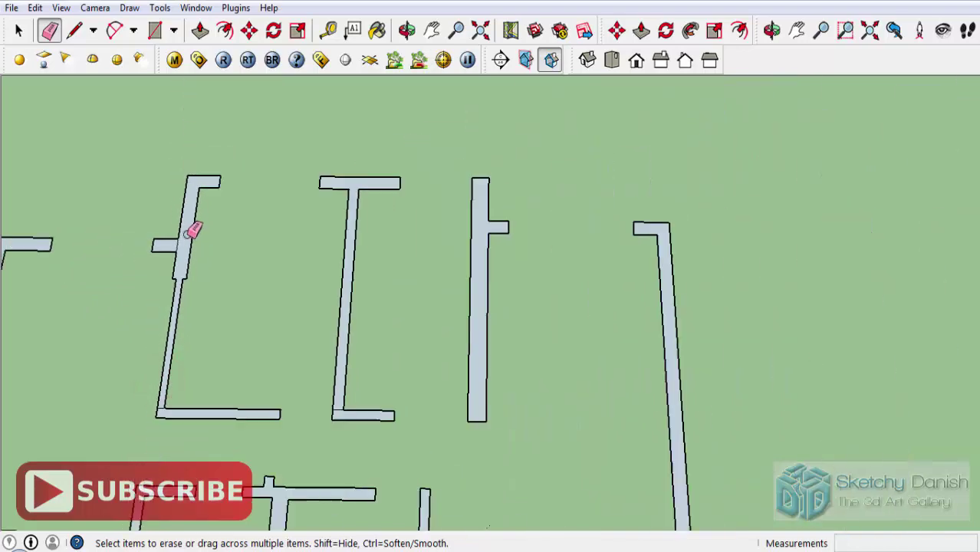
scroll(188, 234, up, 2)
scroll(244, 232, down, 2)
scroll(94, 243, up, 1)
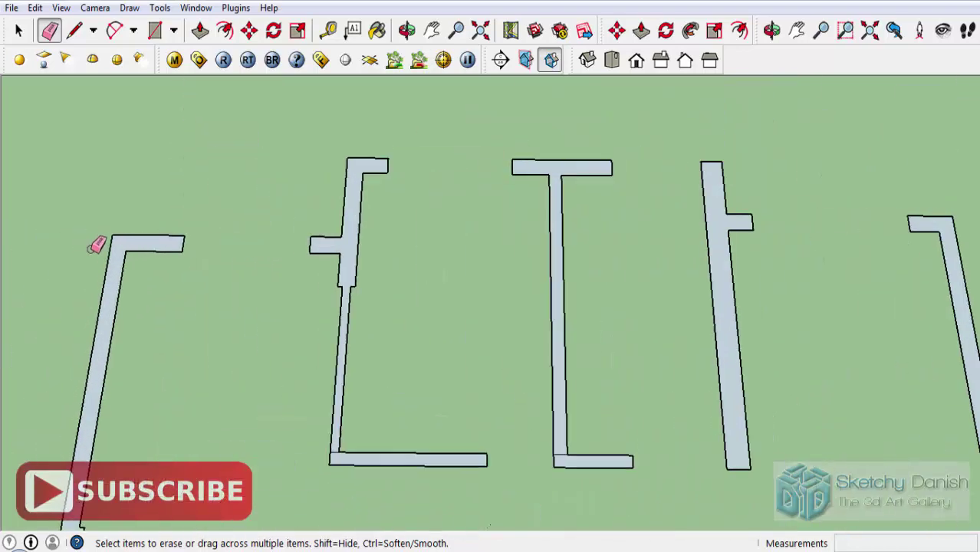
scroll(136, 204, up, 1)
scroll(192, 245, down, 2)
scroll(280, 352, up, 1)
scroll(268, 357, up, 3)
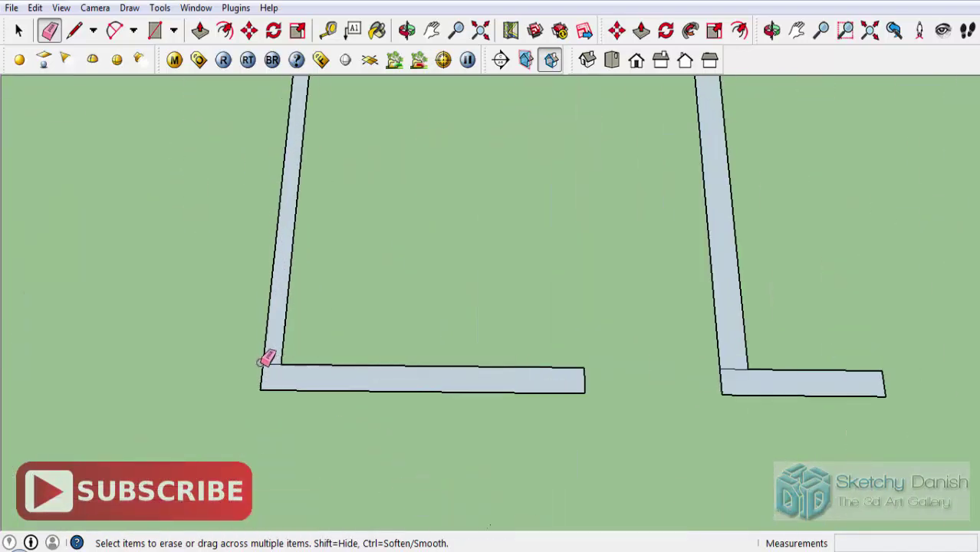
scroll(276, 361, up, 1)
scroll(282, 324, down, 3)
scroll(281, 314, down, 2)
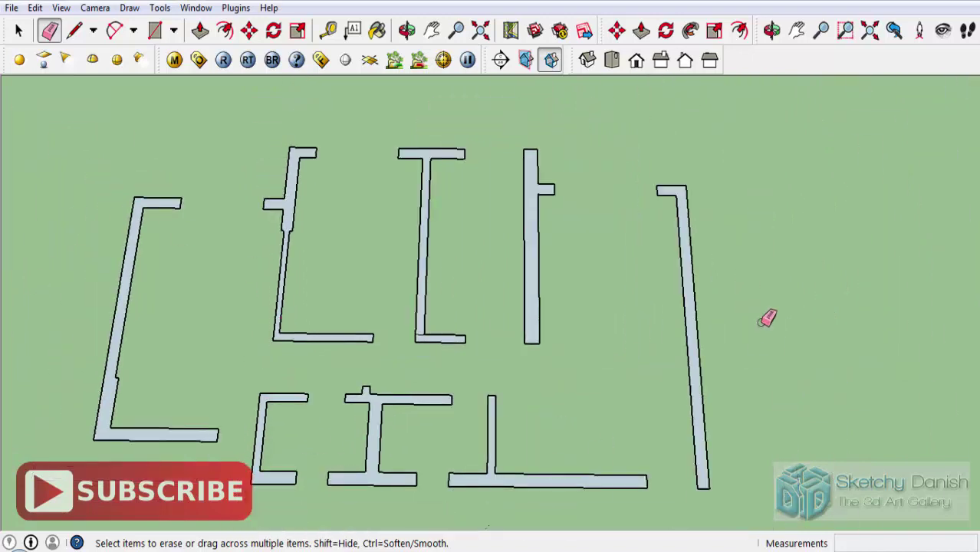
- Push/Pull the left wall outline up to a 9-foot wall height
click(19, 31)
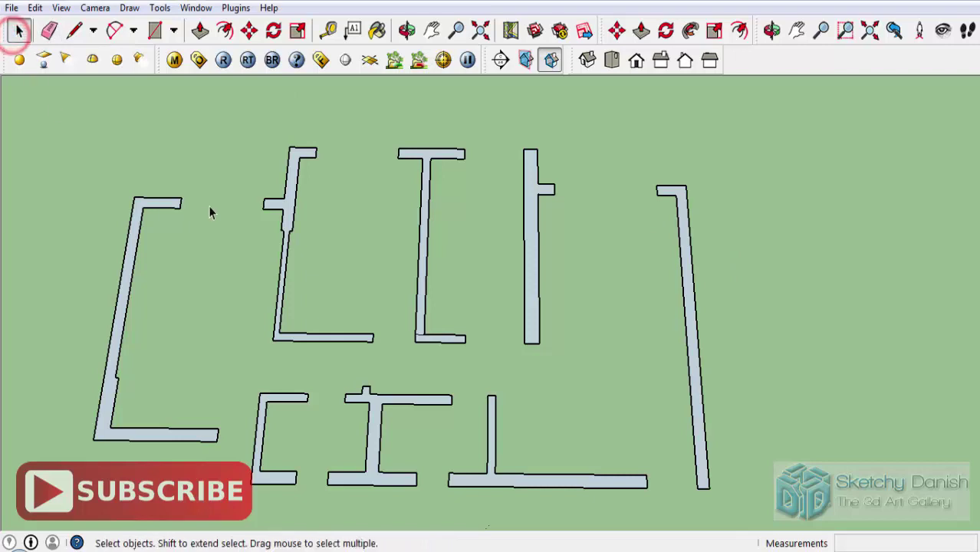
click(202, 35)
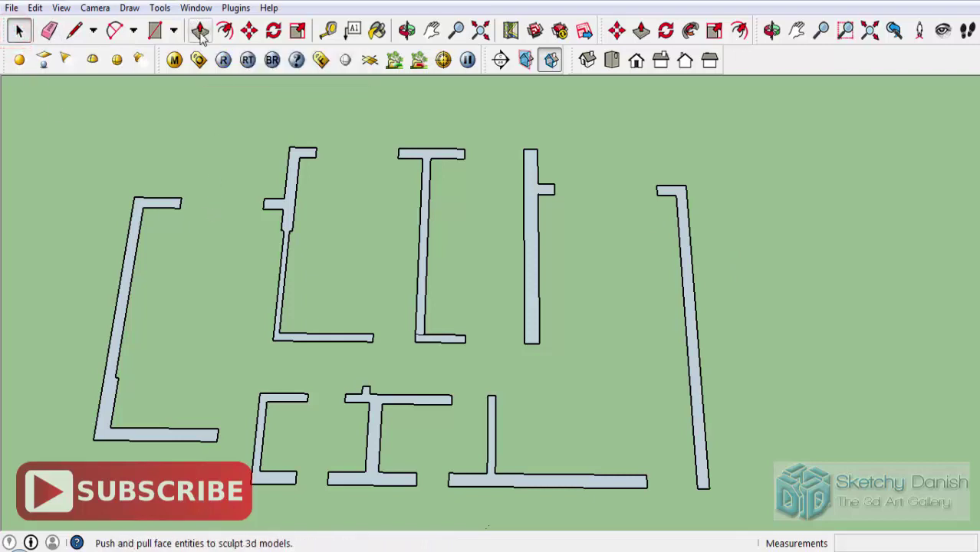
click(134, 219)
text(9')
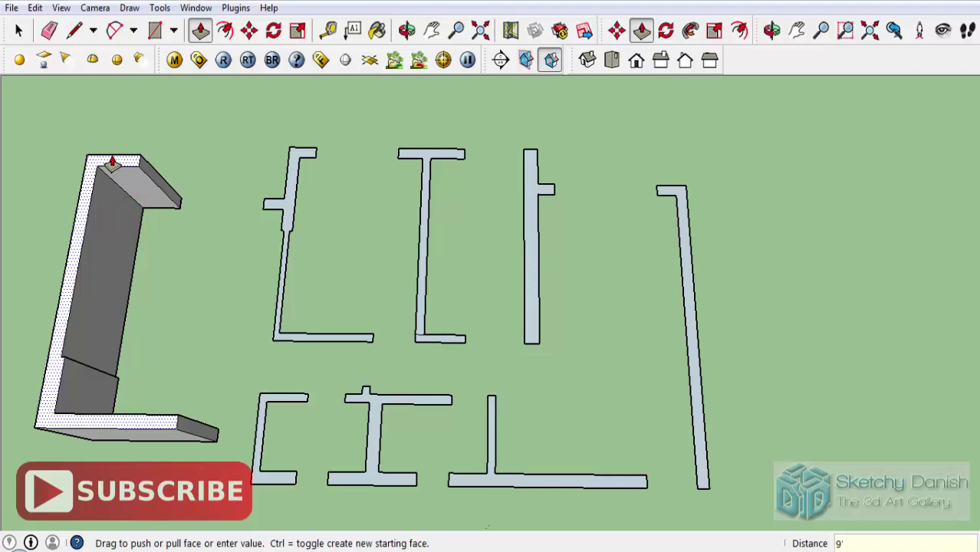
key(Return)
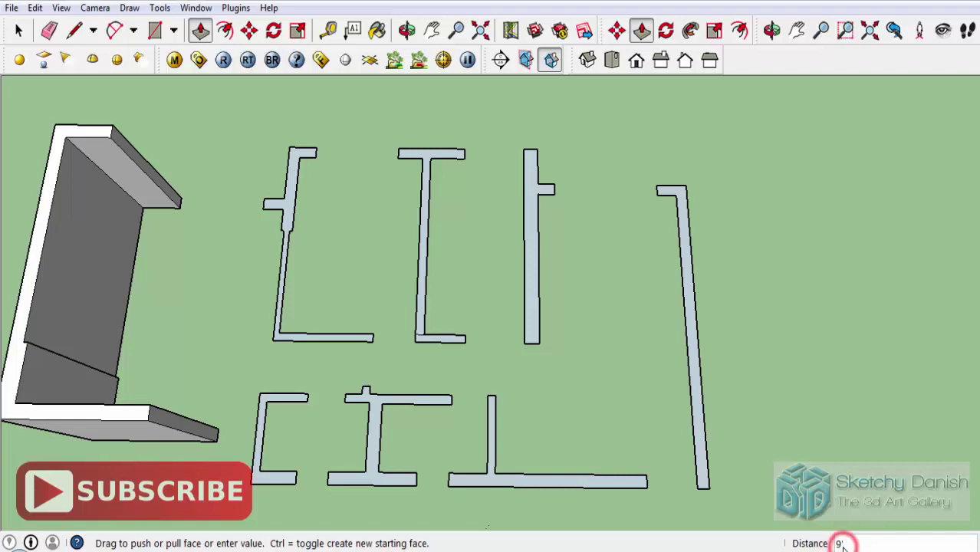
scroll(656, 378, down, 3)
scroll(385, 332, up, 2)
scroll(463, 217, up, 2)
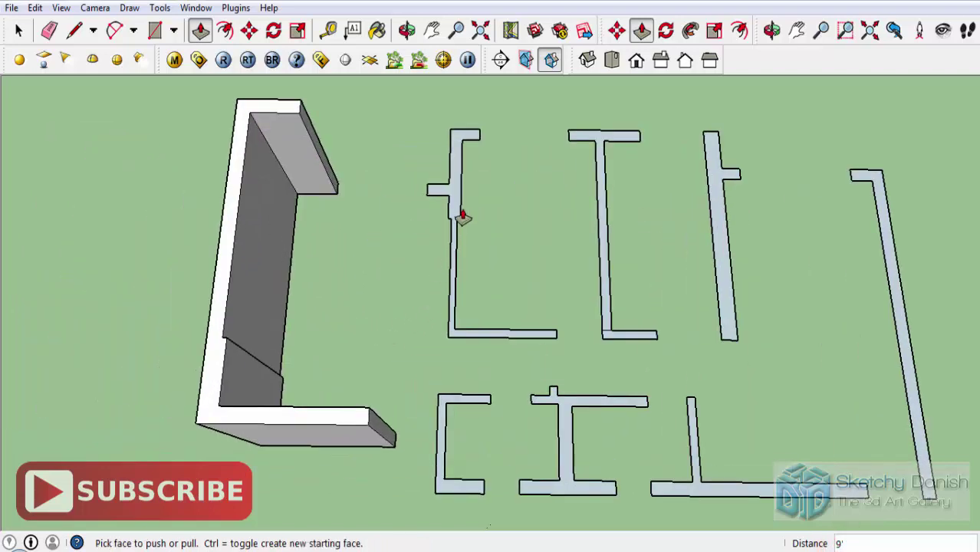
- Raise the C-shaped and I-shaped wall faces to the same 9-foot height
click(454, 201)
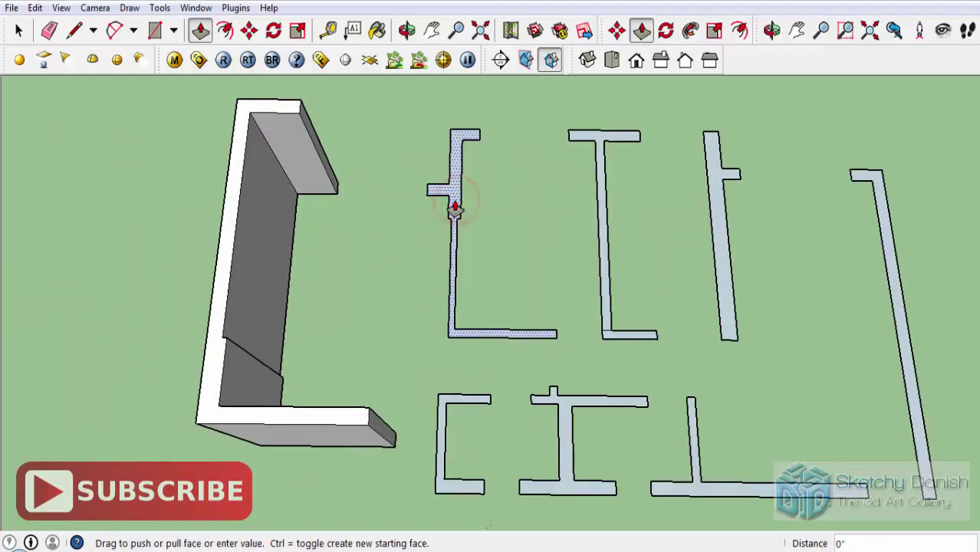
click(298, 117)
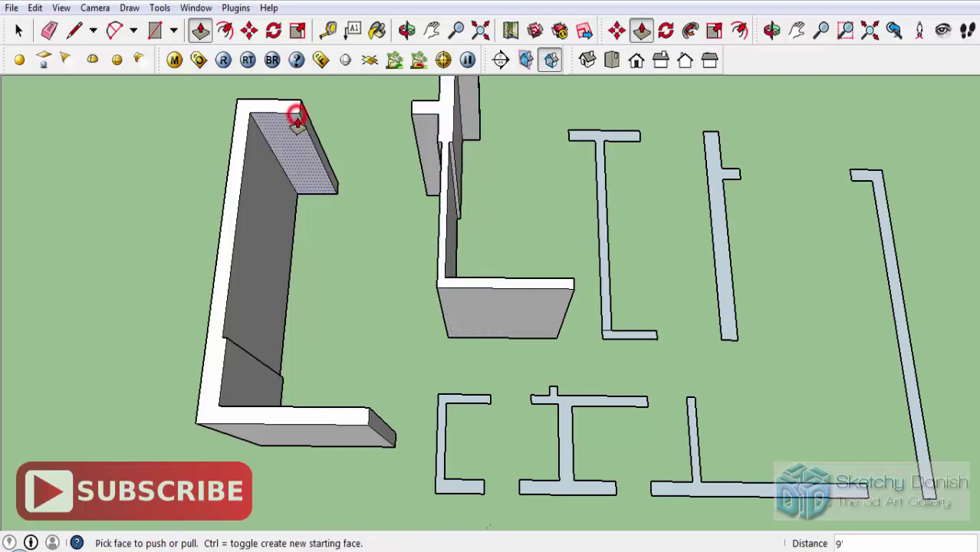
middle_drag(297, 117, 400, 381)
click(317, 349)
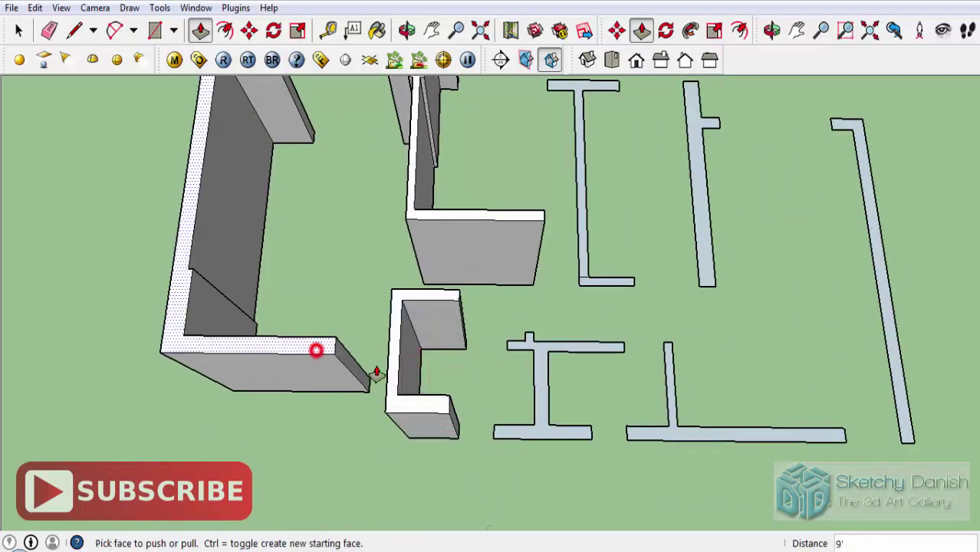
click(543, 433)
click(451, 418)
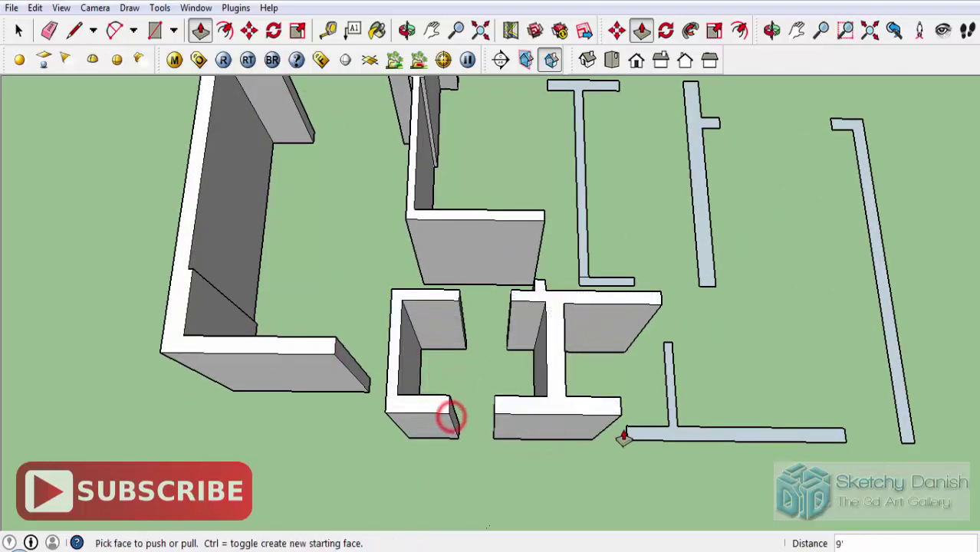
- Raise the L-shaped wall and the tall thin wall to full wall height
click(645, 428)
click(614, 411)
scroll(587, 415, down, 2)
middle_drag(516, 418, 618, 329)
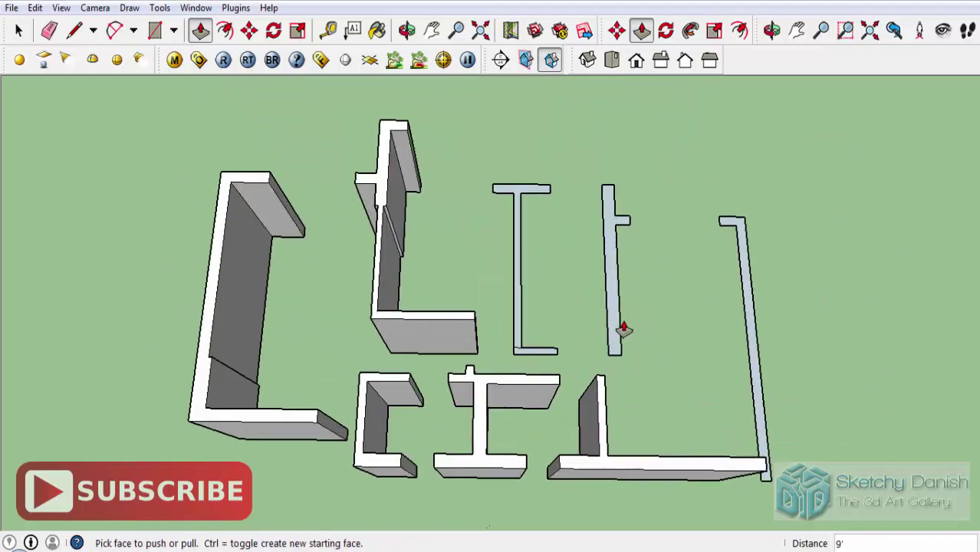
click(614, 329)
click(600, 412)
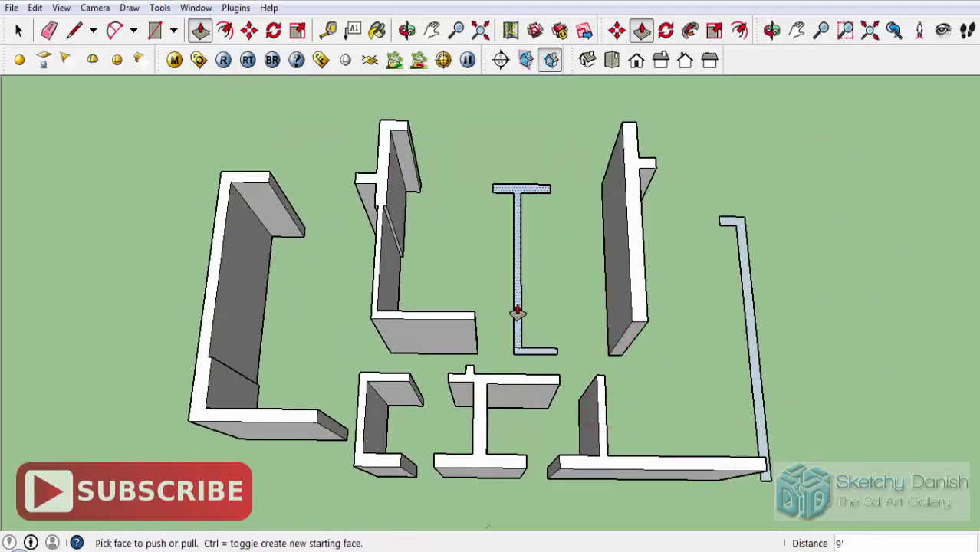
scroll(515, 326, up, 2)
scroll(517, 356, up, 3)
scroll(519, 370, up, 2)
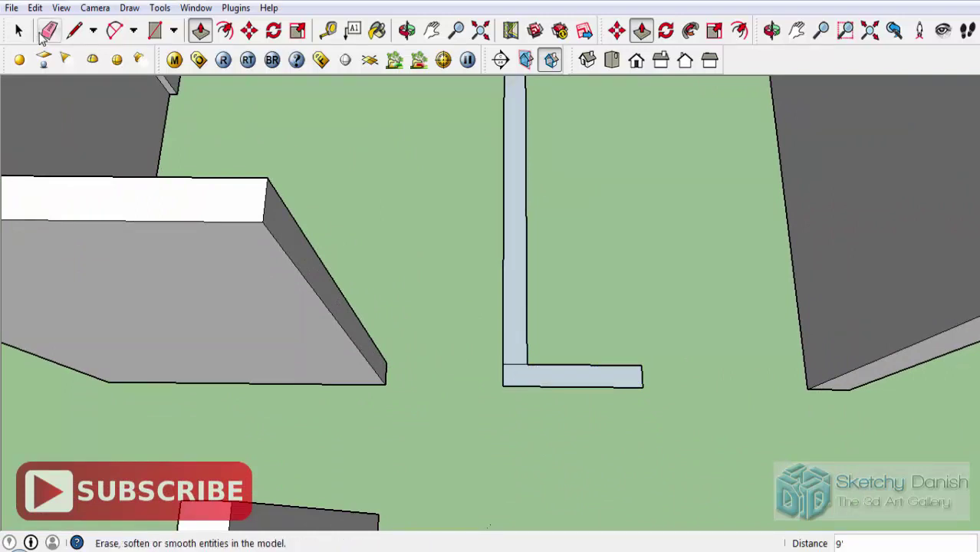
- Extrude the remaining L-shaped strip and the last thin strip up to wall height
click(49, 30)
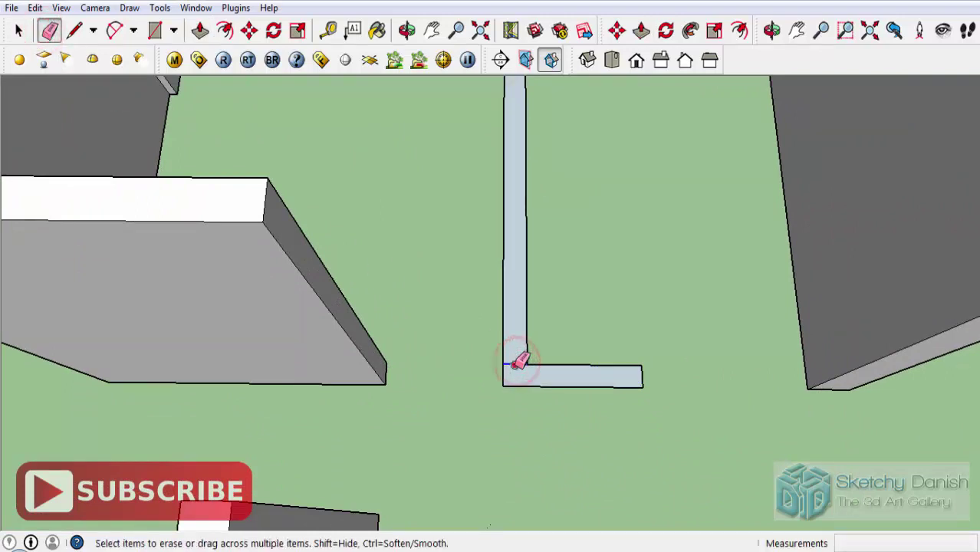
click(201, 30)
scroll(534, 345, down, 2)
scroll(532, 366, down, 3)
click(531, 366)
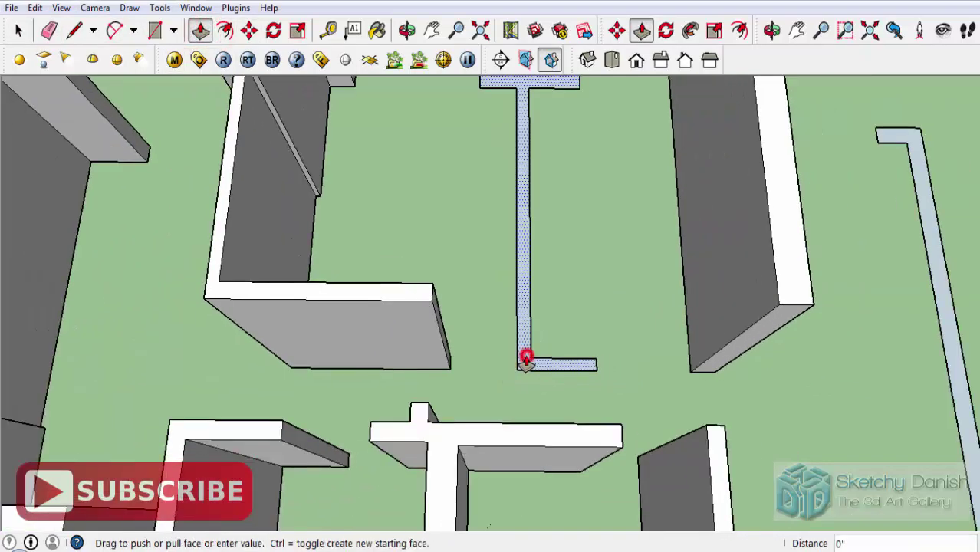
click(388, 304)
scroll(387, 303, down, 3)
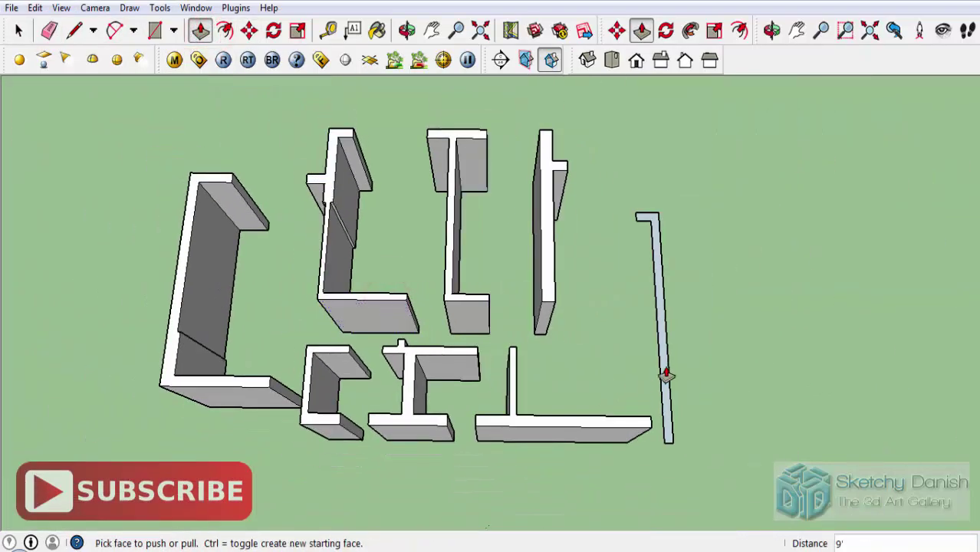
click(666, 375)
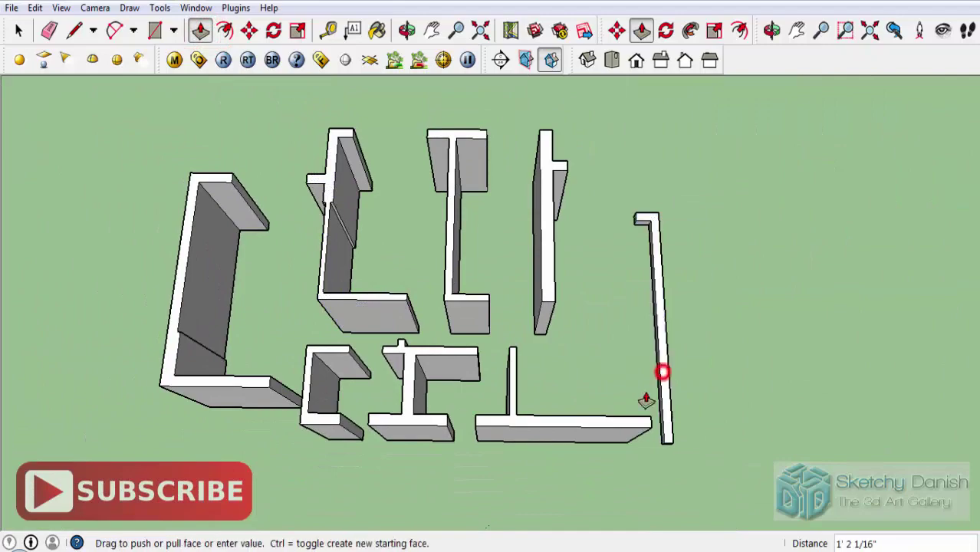
click(560, 432)
- Orbit around the raised walls and start a Tape Measure guide from a wall's bottom corner
mouse_move(559, 423)
middle_down()
mouse_move(475, 310)
mouse_move(170, 289)
mouse_move(849, 247)
mouse_move(868, 208)
mouse_move(270, 253)
mouse_move(454, 284)
mouse_move(781, 400)
mouse_move(544, 321)
mouse_move(113, 207)
middle_up()
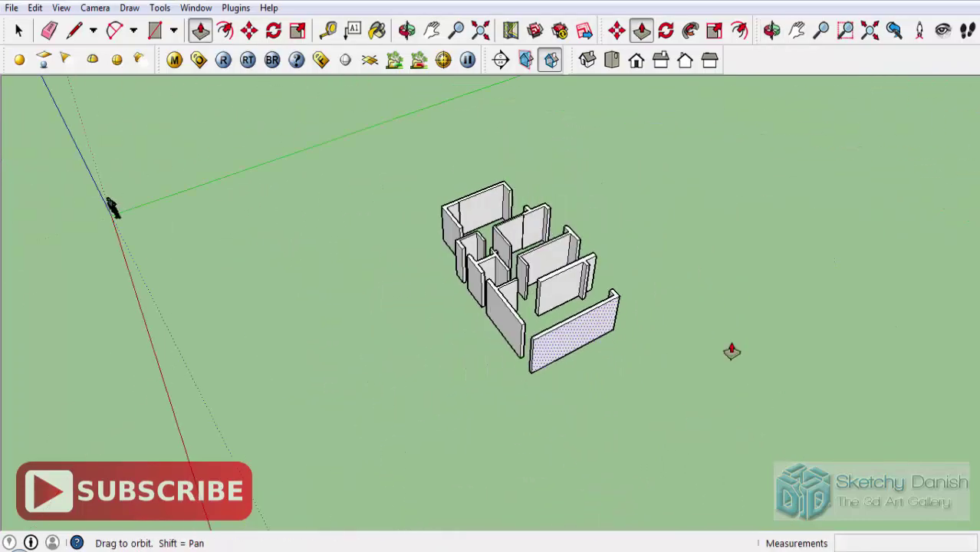
mouse_move(731, 352)
middle_down()
mouse_move(493, 329)
mouse_move(741, 267)
mouse_move(659, 213)
mouse_move(588, 362)
middle_up()
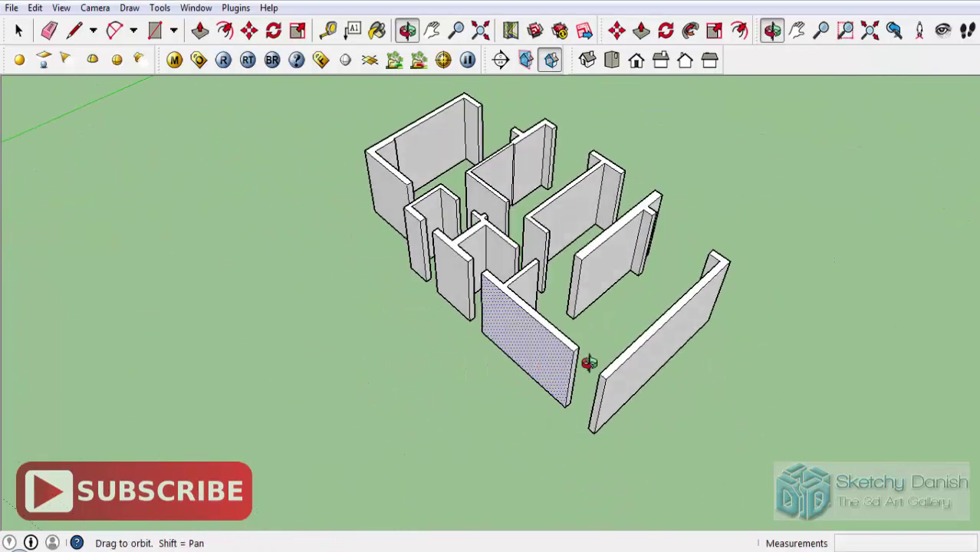
key(t)
scroll(543, 355, up, 3)
scroll(552, 384, up, 3)
click(546, 396)
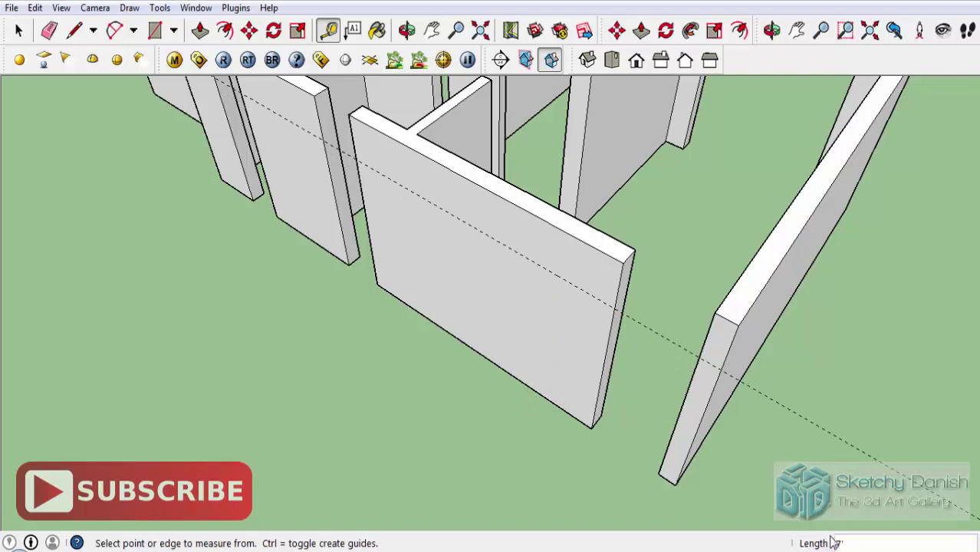
- Place a 7' guide on the wall and draw a line across the wall end at it
click(329, 31)
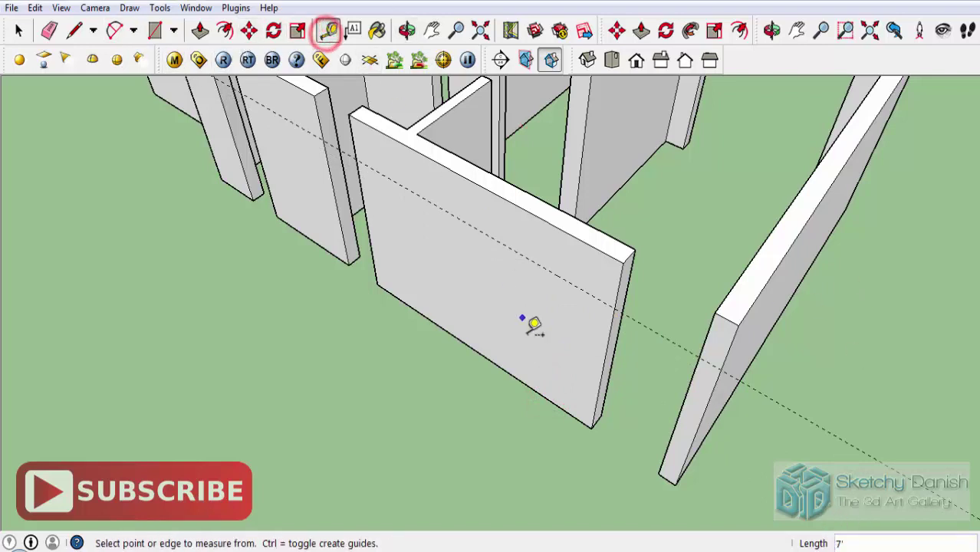
click(554, 403)
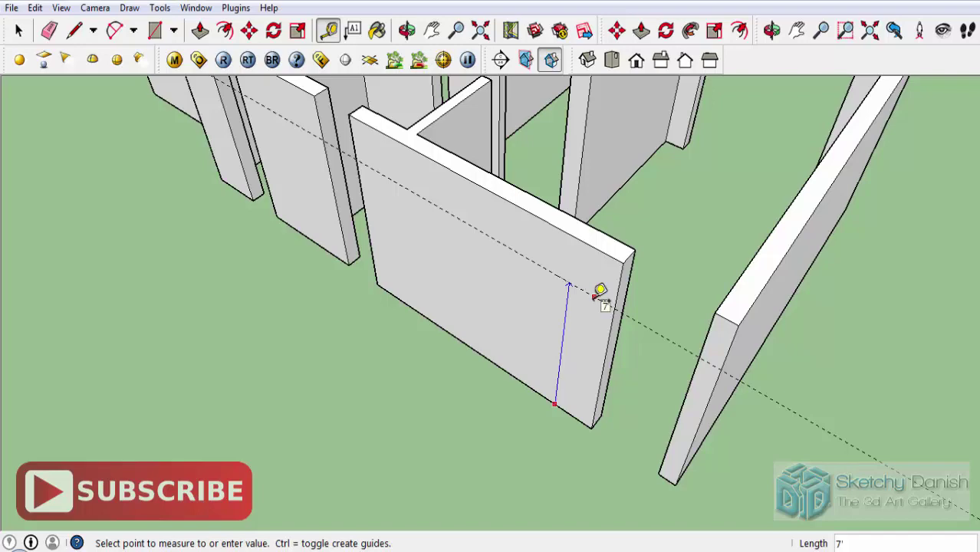
click(596, 296)
middle_drag(691, 308, 469, 362)
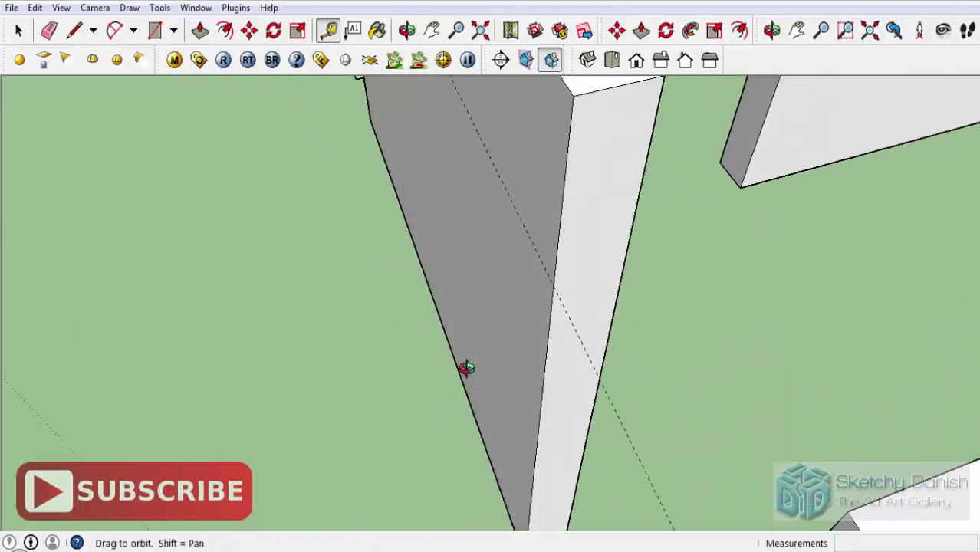
click(74, 30)
click(642, 243)
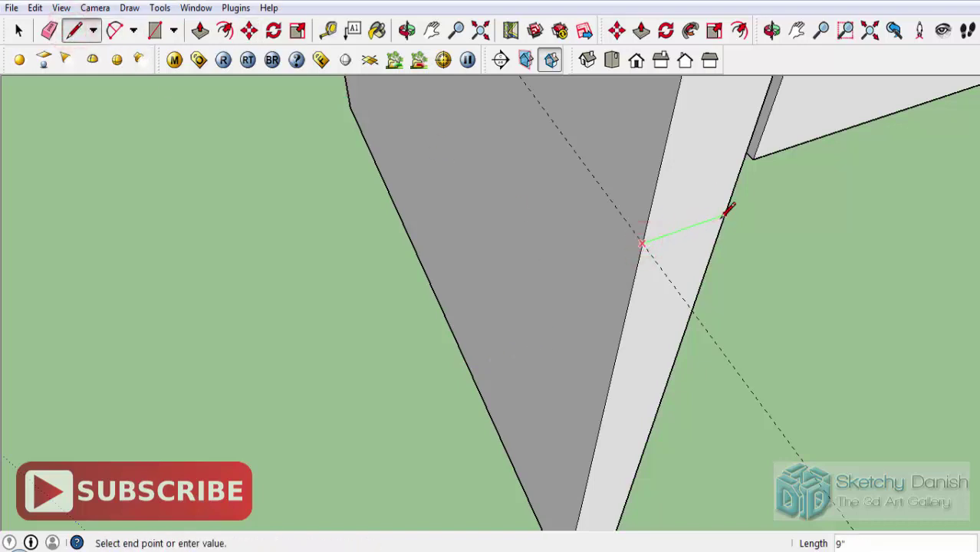
click(723, 217)
scroll(635, 253, down, 2)
scroll(626, 290, down, 2)
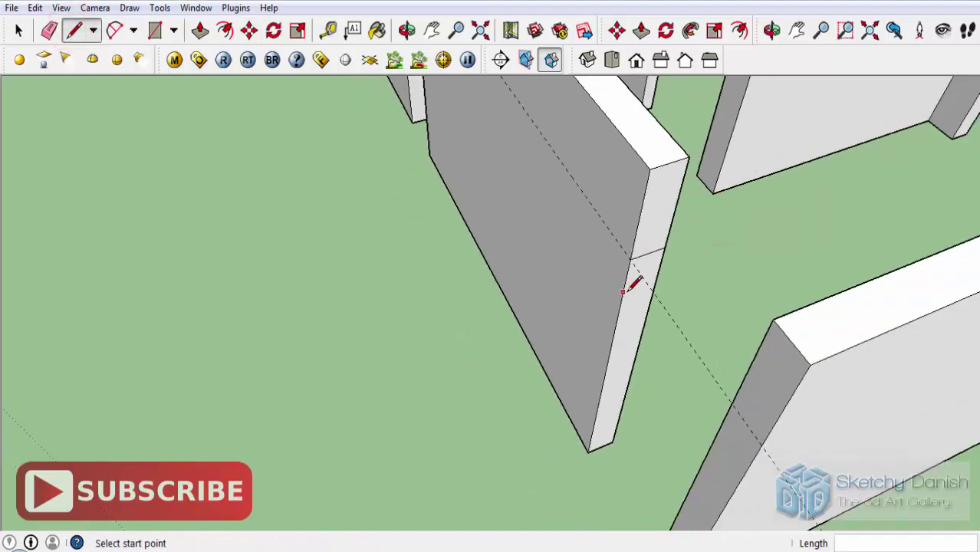
- Push/Pull the upper wall-end face across to the other wall, forming a header over the doorway
click(200, 31)
click(652, 190)
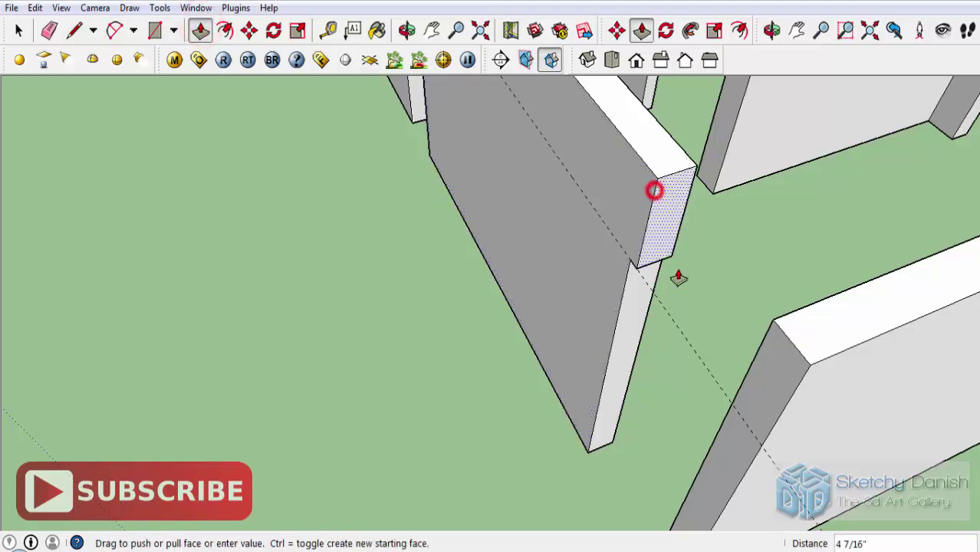
click(710, 450)
key(space)
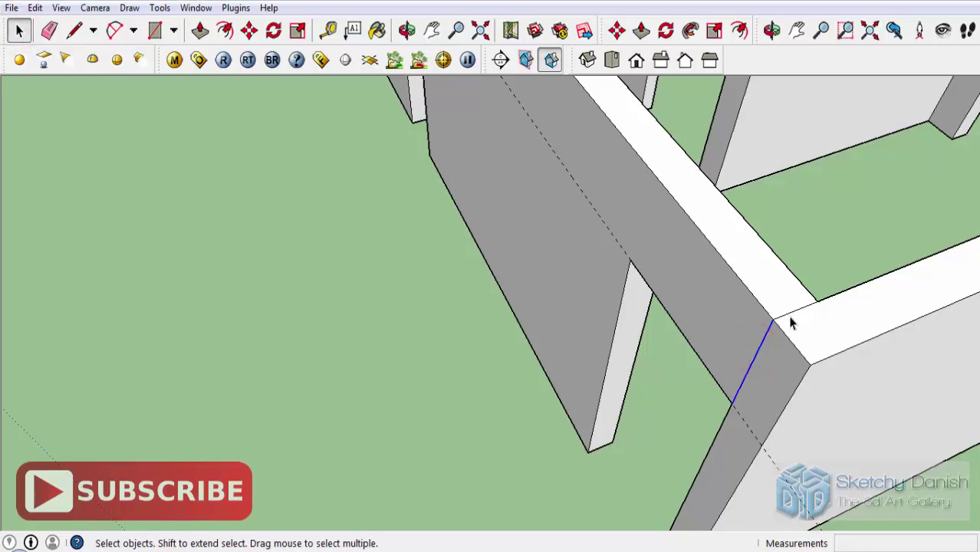
click(49, 30)
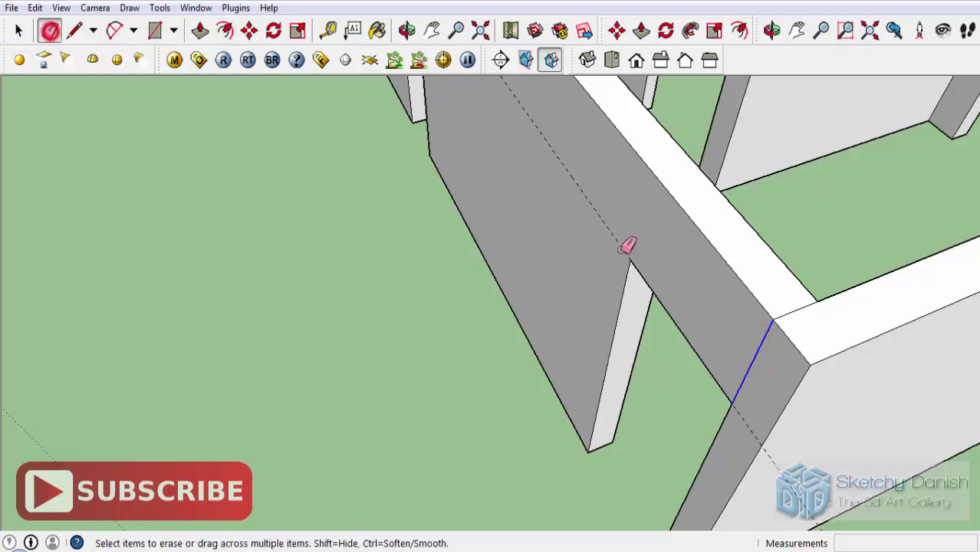
mouse_move(796, 309)
middle_down()
mouse_move(422, 326)
mouse_move(415, 412)
mouse_move(519, 333)
mouse_move(302, 427)
middle_up()
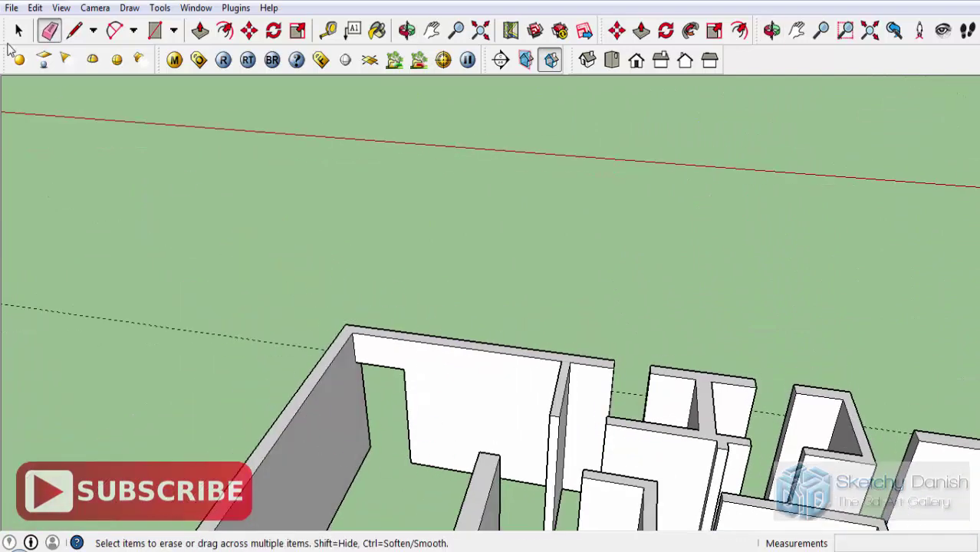
click(17, 32)
mouse_move(346, 398)
middle_down()
mouse_move(498, 356)
mouse_move(624, 438)
mouse_move(714, 420)
mouse_move(486, 376)
mouse_move(521, 466)
middle_up()
scroll(485, 468, up, 3)
scroll(485, 469, up, 2)
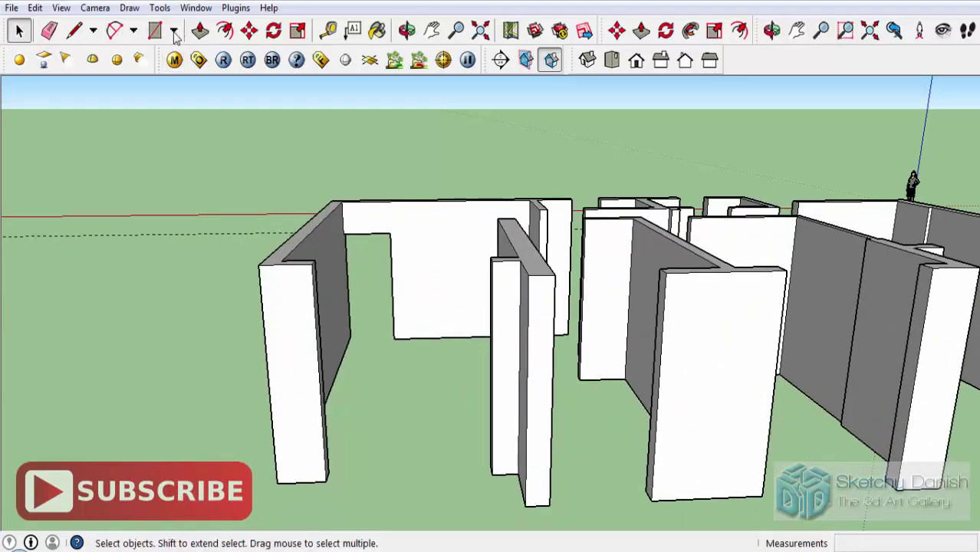
- Place a 7' guide up the wall and draw a line on the wall end at it
click(328, 30)
scroll(317, 471, up, 3)
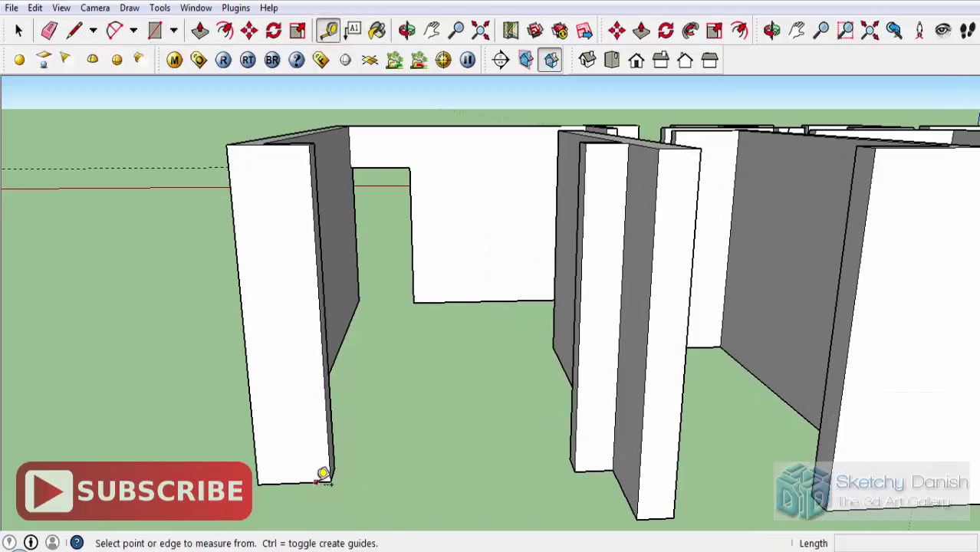
click(315, 482)
text(7)
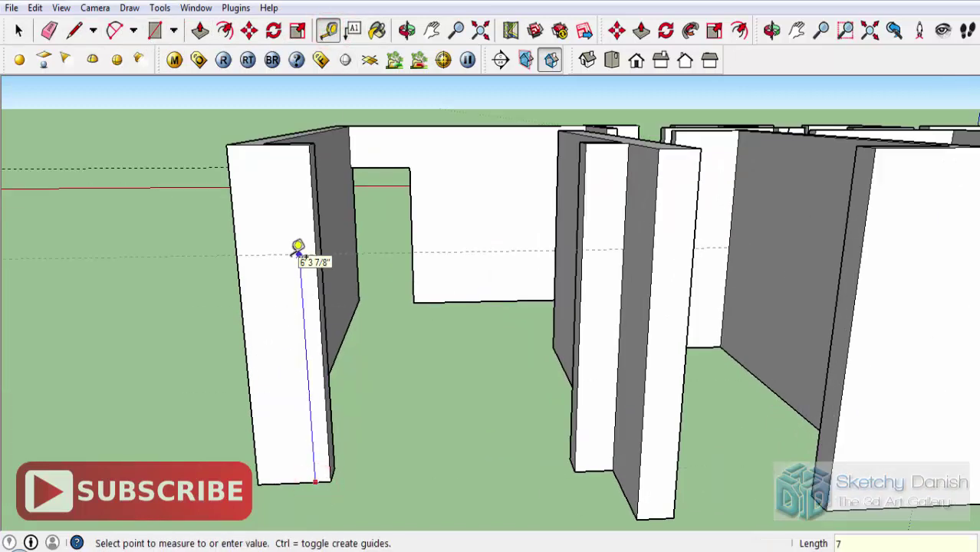
click(298, 247)
mouse_move(298, 247)
middle_down()
mouse_move(376, 333)
mouse_move(307, 230)
middle_up()
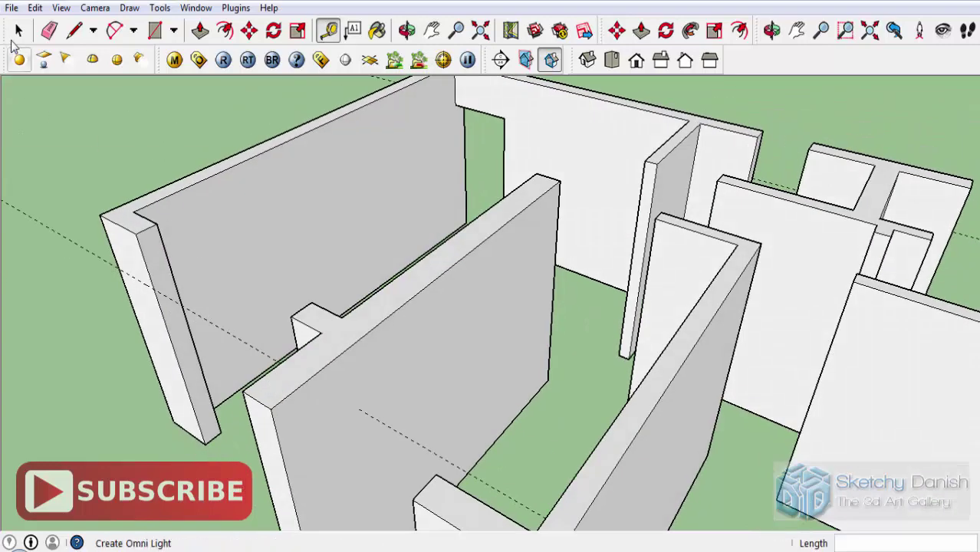
click(73, 31)
click(153, 291)
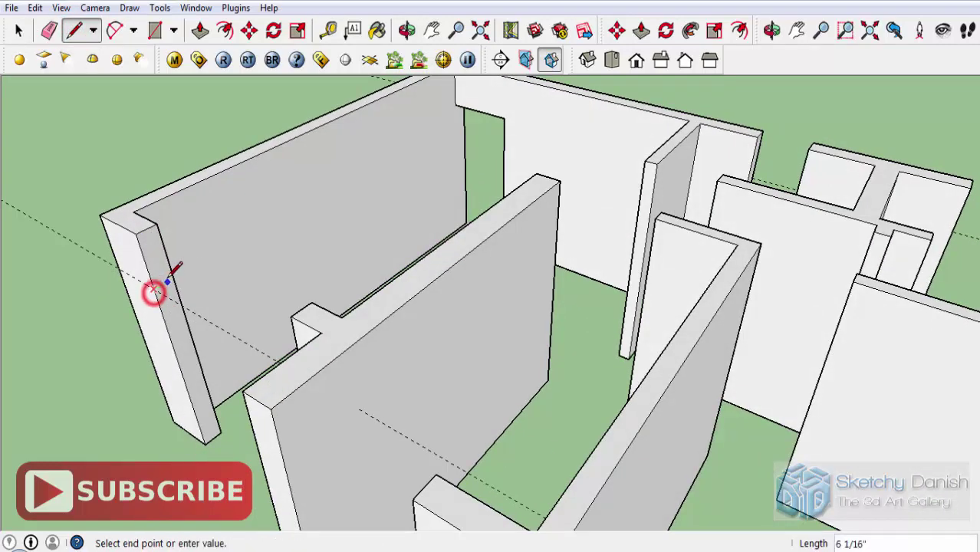
scroll(180, 278, up, 3)
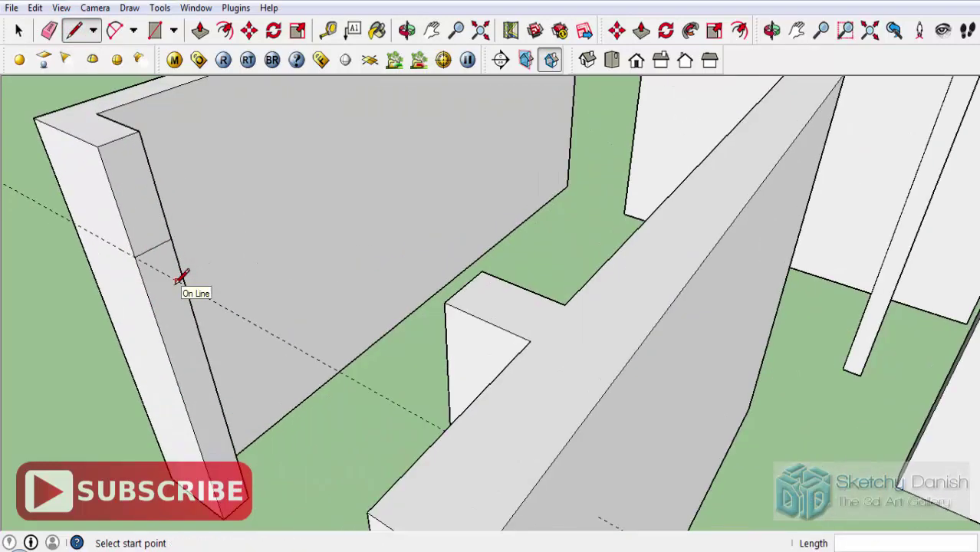
- Extend the upper wall section across to the other wall and erase both seam edges
click(199, 31)
click(144, 204)
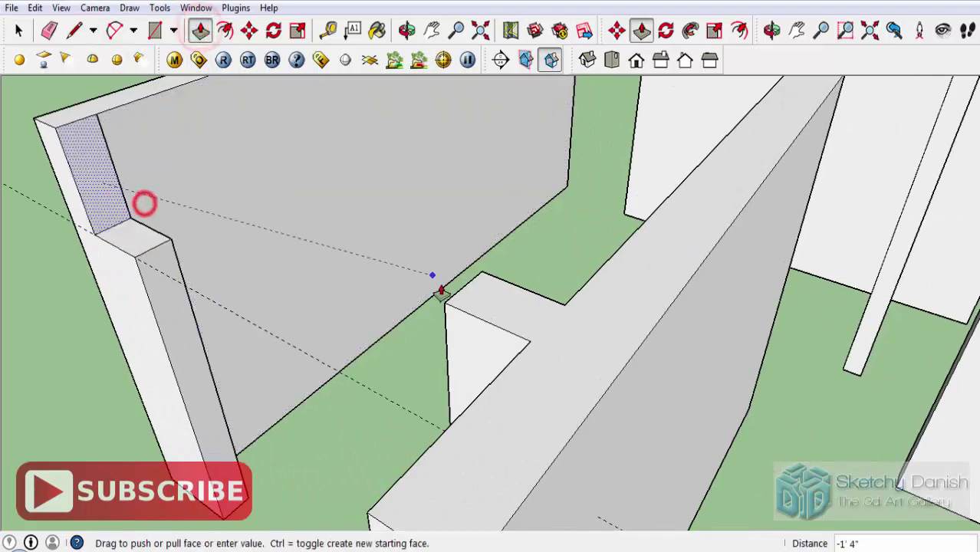
click(447, 307)
scroll(448, 370, up, 3)
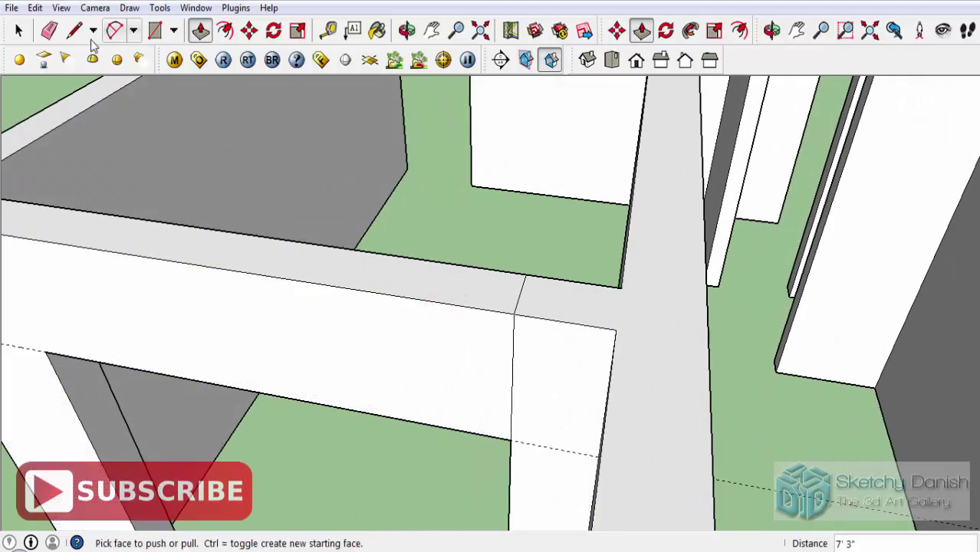
key(e)
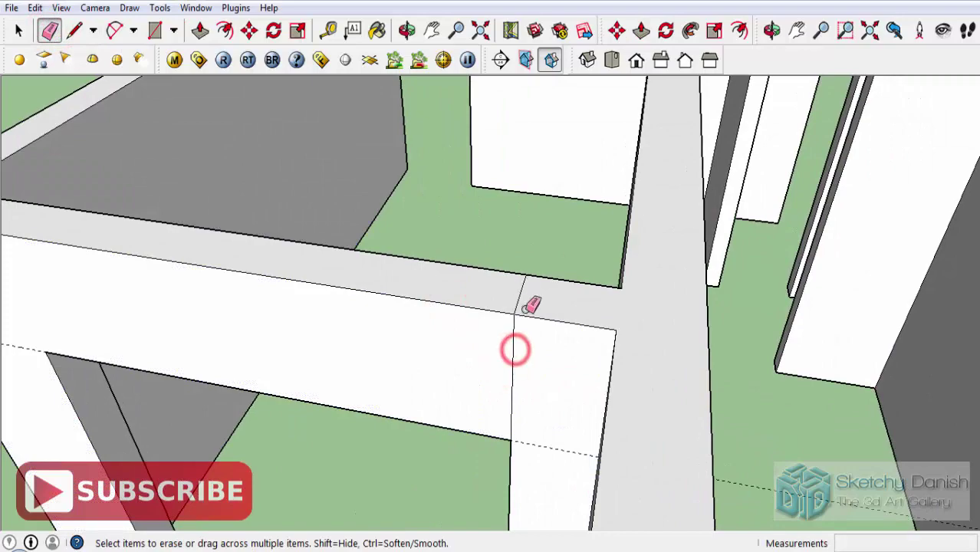
click(520, 356)
mouse_move(519, 356)
middle_down()
mouse_move(396, 288)
mouse_move(710, 495)
middle_up()
click(376, 286)
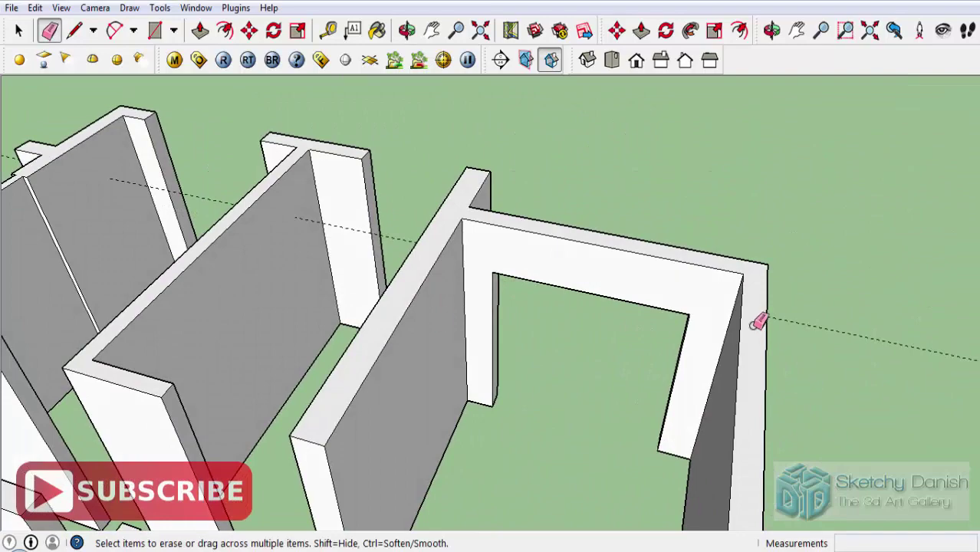
mouse_move(759, 322)
middle_down()
mouse_move(587, 396)
mouse_move(676, 296)
mouse_move(575, 345)
mouse_move(331, 355)
middle_up()
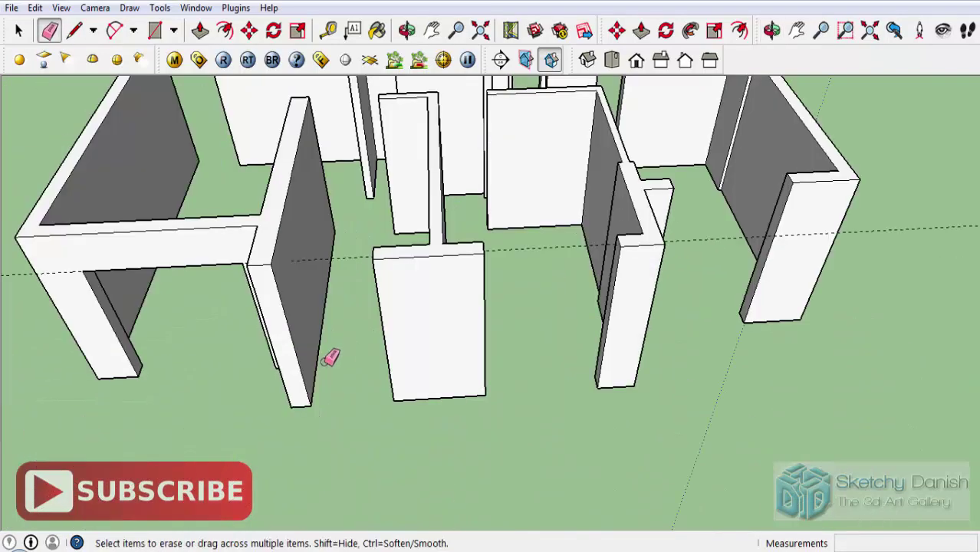
scroll(368, 307, up, 5)
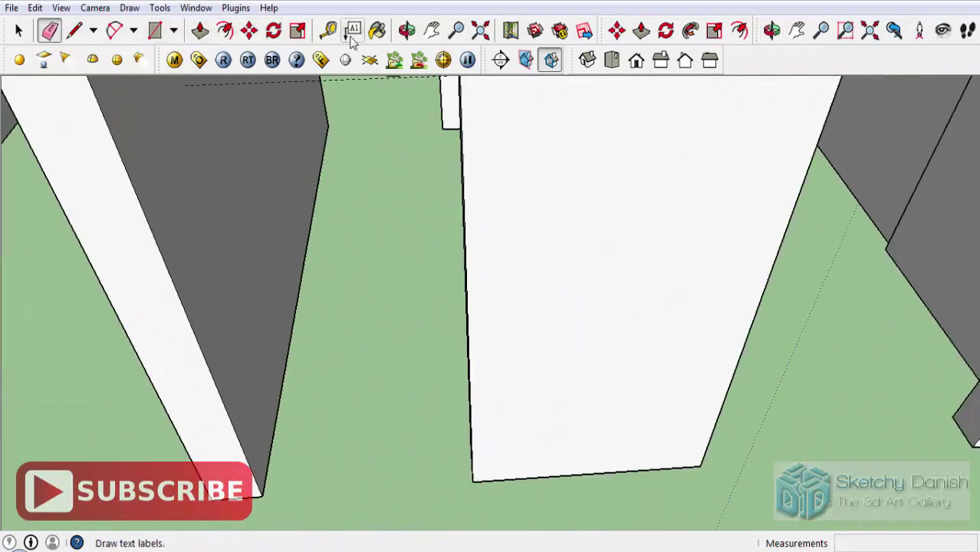
- Place a door-height guide and split the wall end face with a line at it
click(327, 30)
click(511, 478)
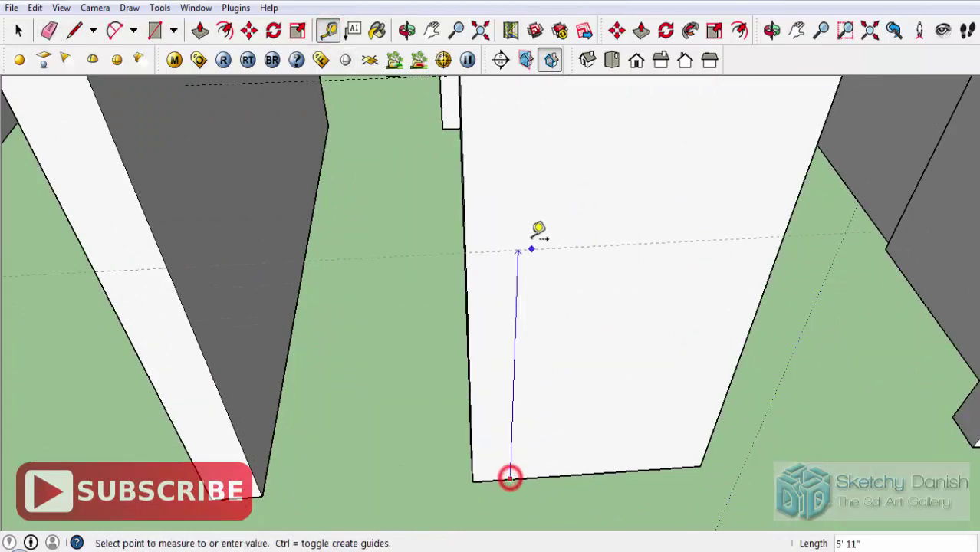
key(Return)
middle_drag(536, 230, 694, 359)
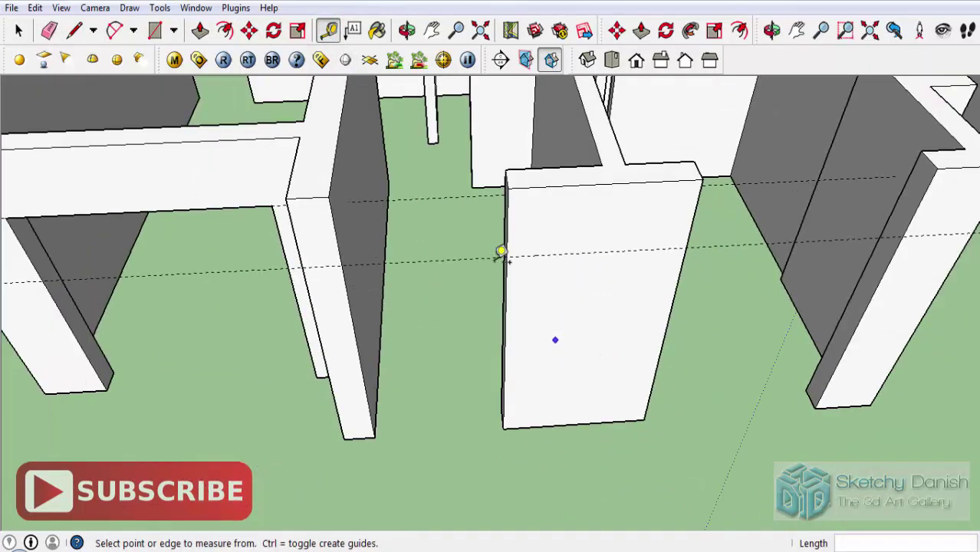
scroll(694, 349, up, 2)
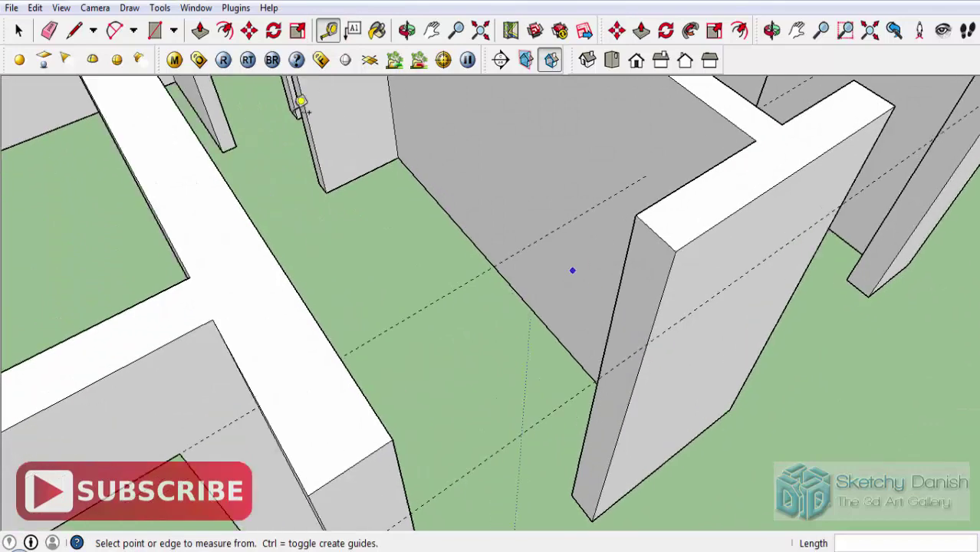
click(71, 33)
click(646, 345)
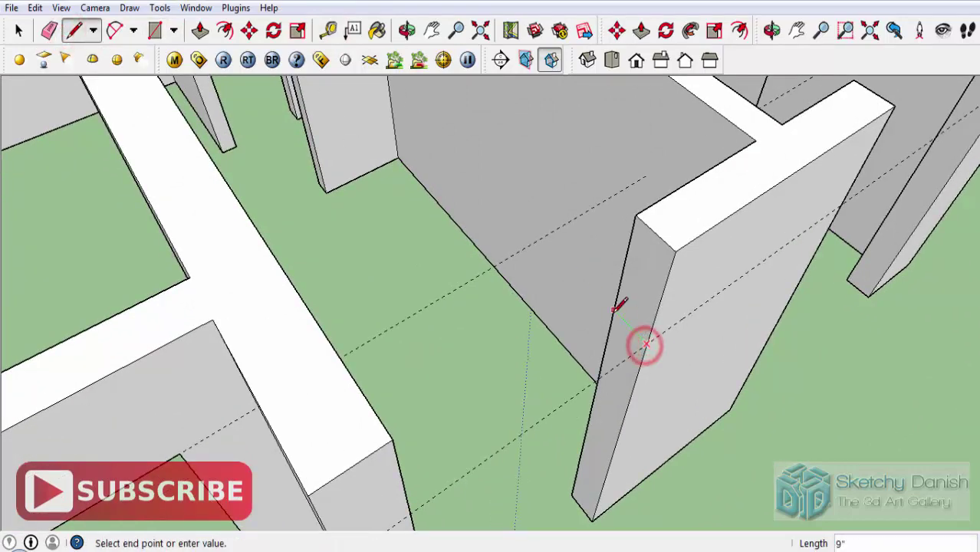
middle_drag(643, 346, 706, 339)
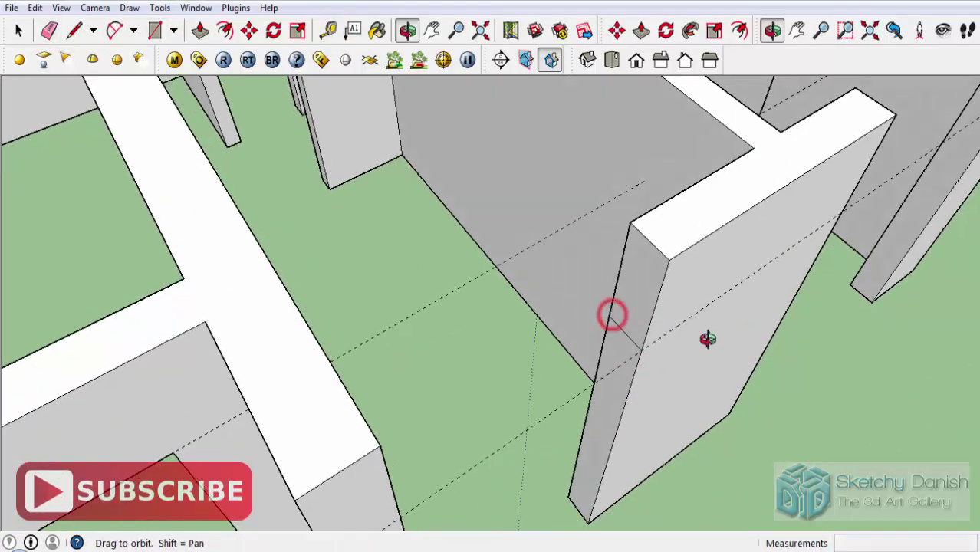
- Push/Pull the upper end face across the first doorway to form a lintel
click(200, 32)
click(598, 278)
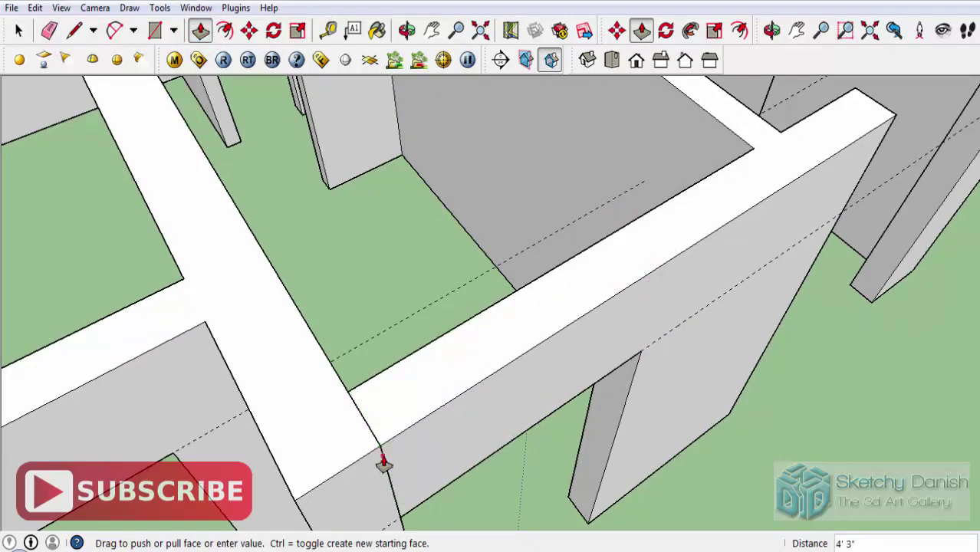
click(383, 464)
middle_drag(384, 464, 203, 307)
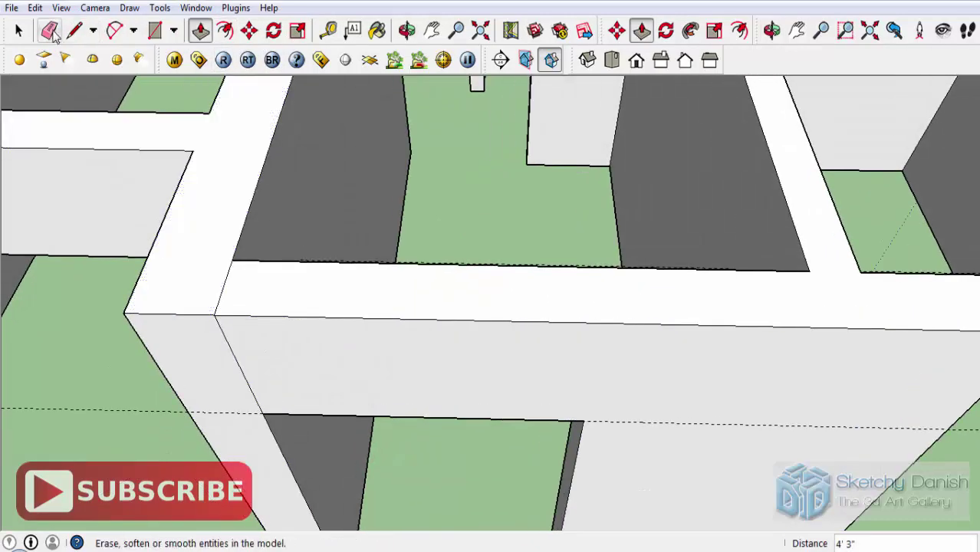
click(49, 31)
mouse_move(223, 291)
middle_down()
mouse_move(7, 412)
mouse_move(596, 304)
middle_up()
scroll(595, 322, down, 3)
scroll(591, 350, down, 3)
scroll(767, 460, up, 3)
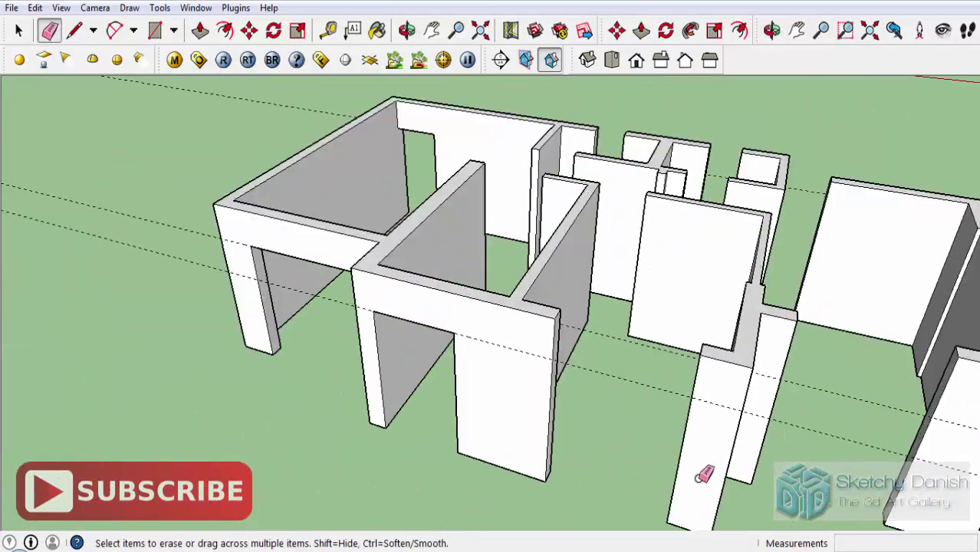
- Draw a line splitting the second doorway's wall end face at door height
middle_drag(705, 471, 770, 529)
scroll(787, 339, up, 3)
scroll(852, 489, up, 3)
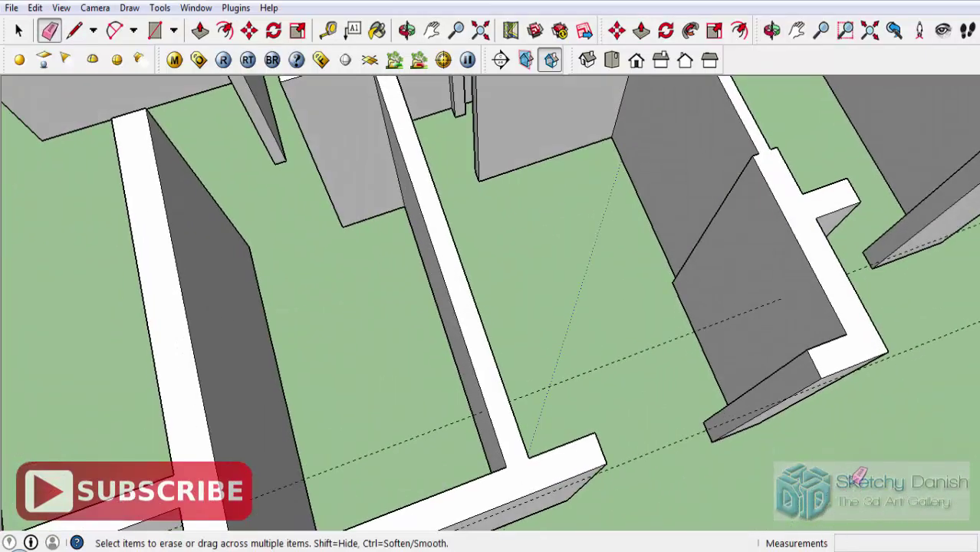
scroll(798, 395, up, 2)
scroll(813, 408, up, 2)
key(l)
click(795, 389)
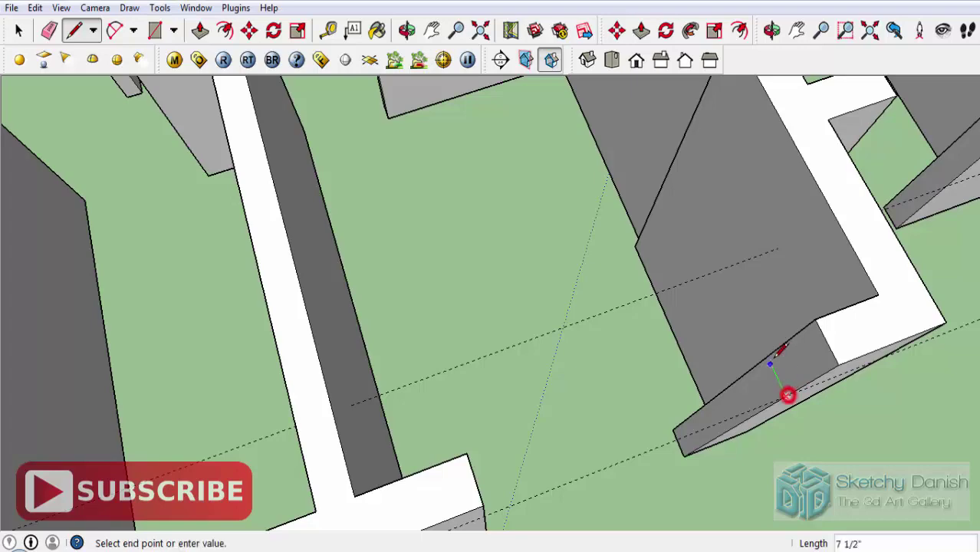
click(774, 356)
- Extend the upper face across the second doorway, then orbit in to the wall corner
middle_drag(806, 370, 787, 373)
key(p)
click(796, 377)
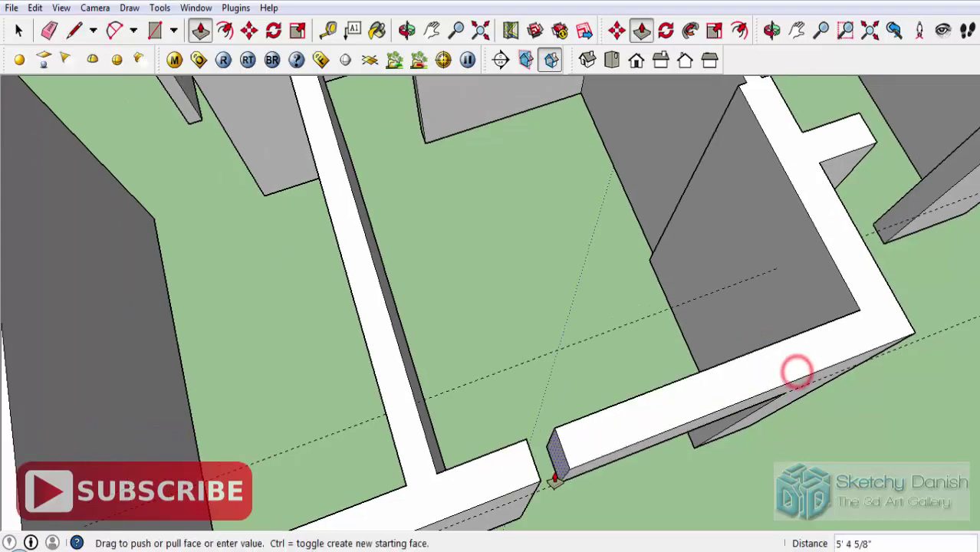
click(531, 468)
mouse_move(531, 468)
middle_down()
mouse_move(582, 339)
mouse_move(440, 277)
middle_up()
key(space)
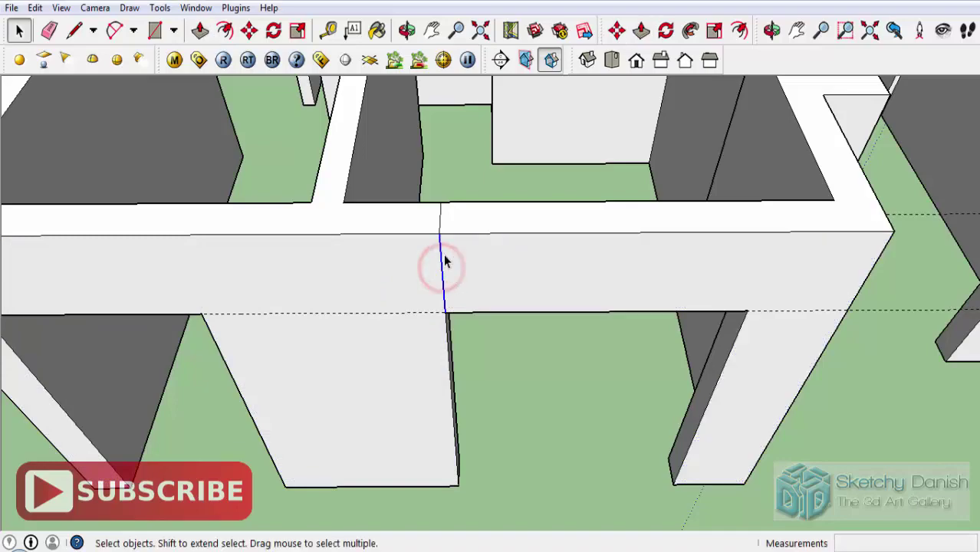
mouse_move(441, 225)
middle_down()
mouse_move(329, 383)
mouse_move(436, 187)
middle_up()
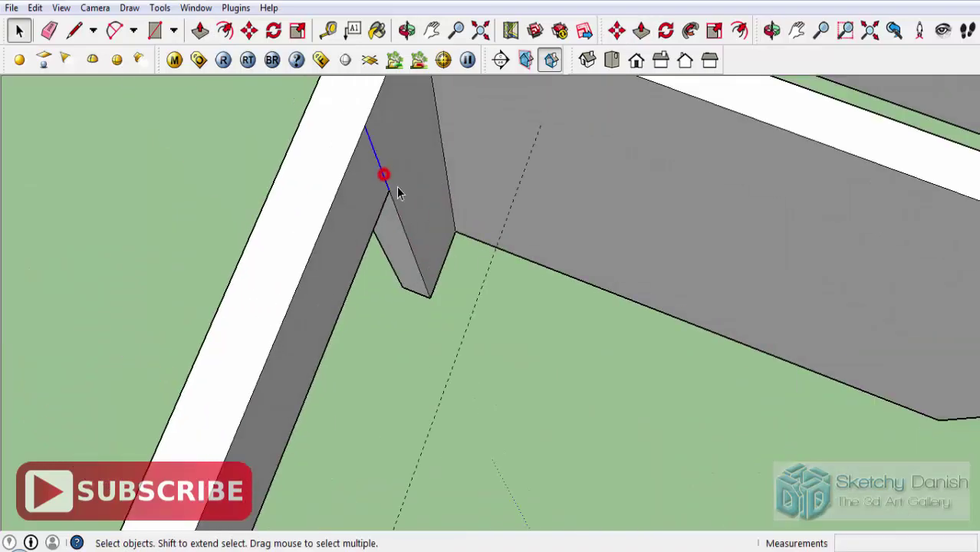
scroll(398, 193, down, 3)
scroll(497, 218, down, 3)
scroll(625, 240, down, 3)
- Split a wall end at door height and extend it about 5'10" to bridge the first doorway gap
scroll(624, 302, down, 2)
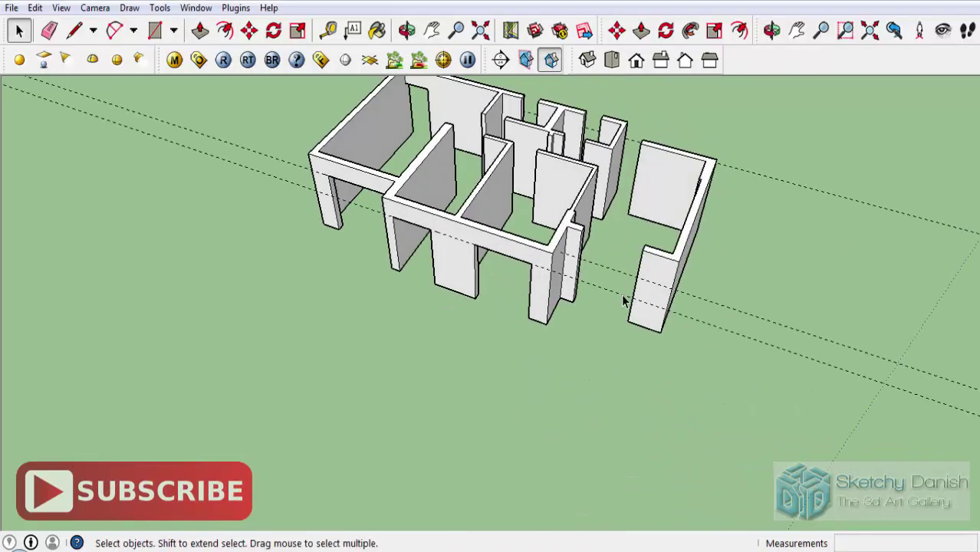
scroll(623, 302, up, 4)
key(t)
click(648, 392)
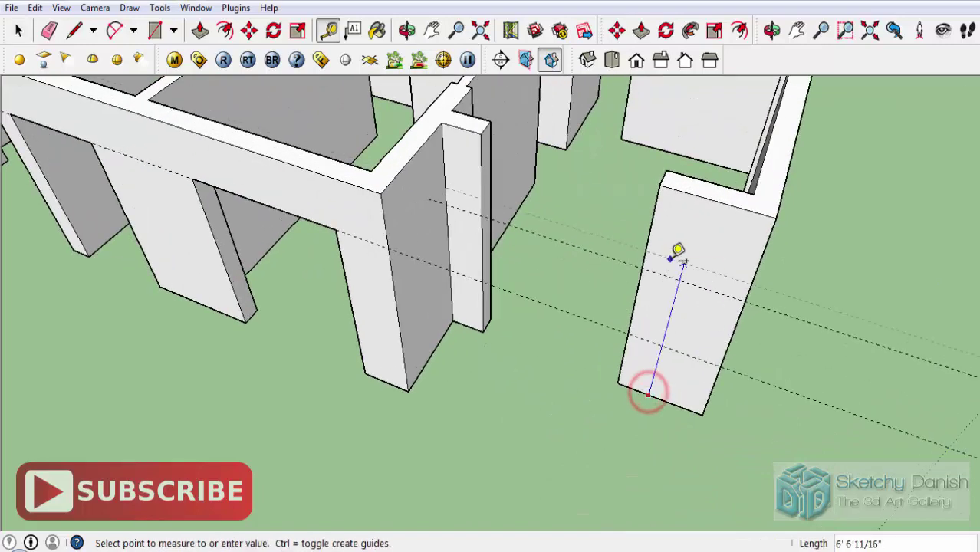
mouse_move(678, 250)
middle_down()
mouse_move(755, 309)
mouse_move(698, 226)
middle_up()
key(l)
click(727, 399)
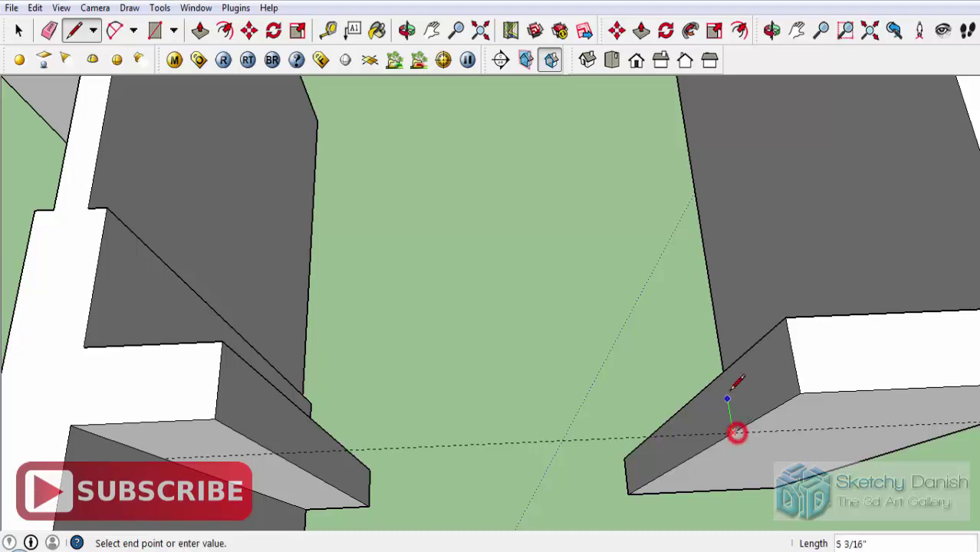
key(p)
click(755, 383)
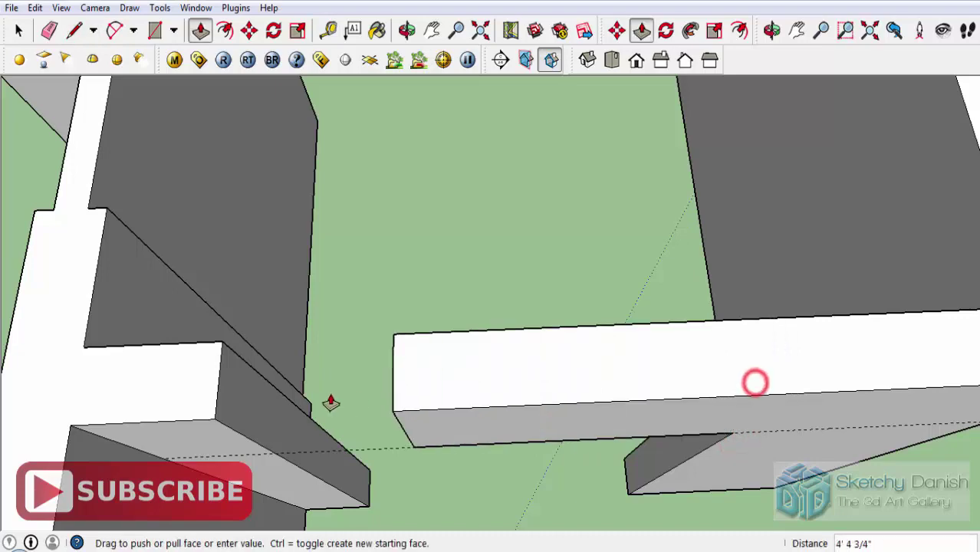
click(226, 429)
scroll(230, 430, up, 3)
key(space)
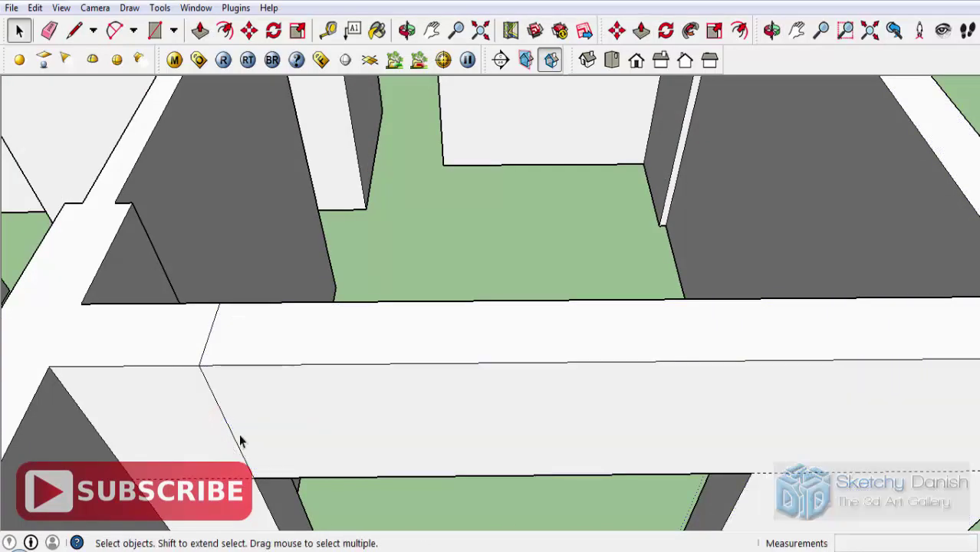
click(237, 431)
click(234, 437)
- Add a header over the next doorway by splitting the wall end and pulling it to the opposite wall
mouse_move(207, 345)
middle_down()
mouse_move(438, 386)
mouse_move(335, 353)
middle_up()
scroll(520, 224, up, 2)
scroll(520, 212, down, 3)
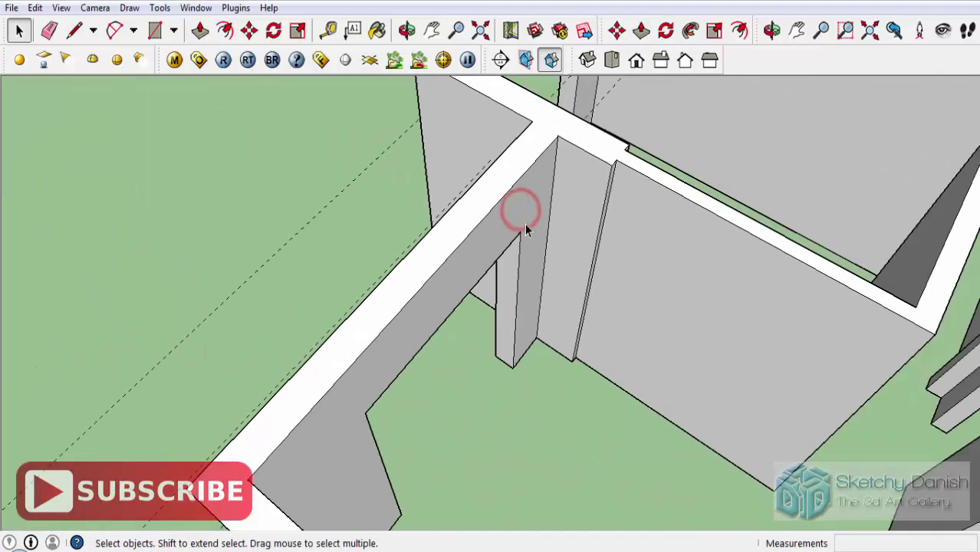
mouse_move(520, 212)
middle_down()
mouse_move(606, 410)
mouse_move(487, 308)
mouse_move(579, 451)
mouse_move(525, 339)
mouse_move(526, 395)
middle_up()
key(t)
click(494, 444)
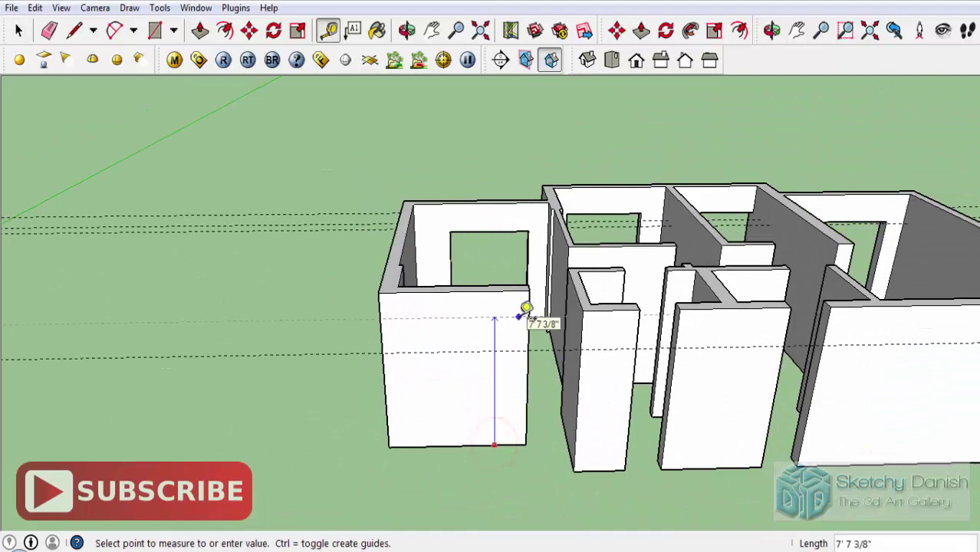
text(7)
key(Return)
middle_drag(573, 335, 427, 487)
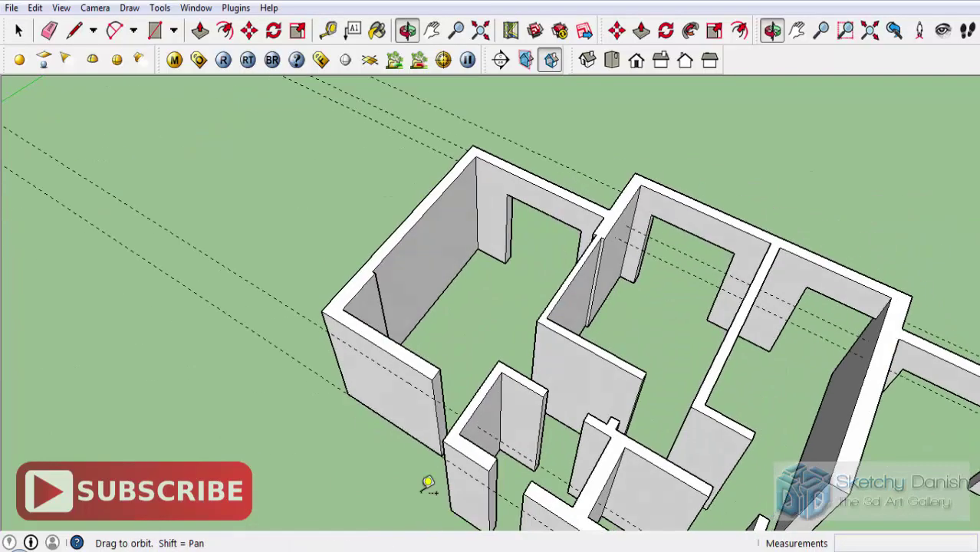
scroll(449, 410, up, 3)
scroll(464, 415, up, 2)
key(l)
click(436, 398)
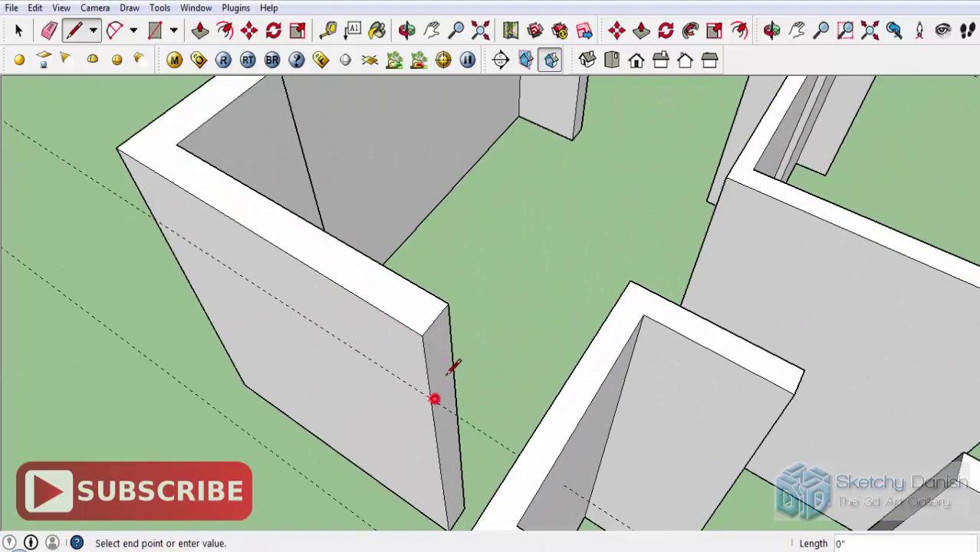
click(453, 370)
key(p)
click(441, 358)
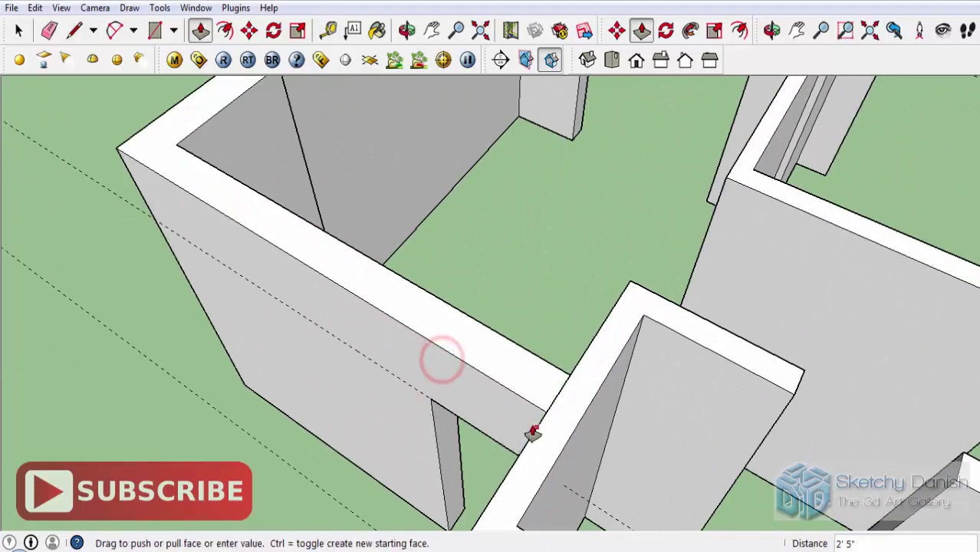
click(529, 443)
scroll(528, 437, down, 2)
scroll(547, 393, up, 1)
scroll(548, 389, up, 1)
key(space)
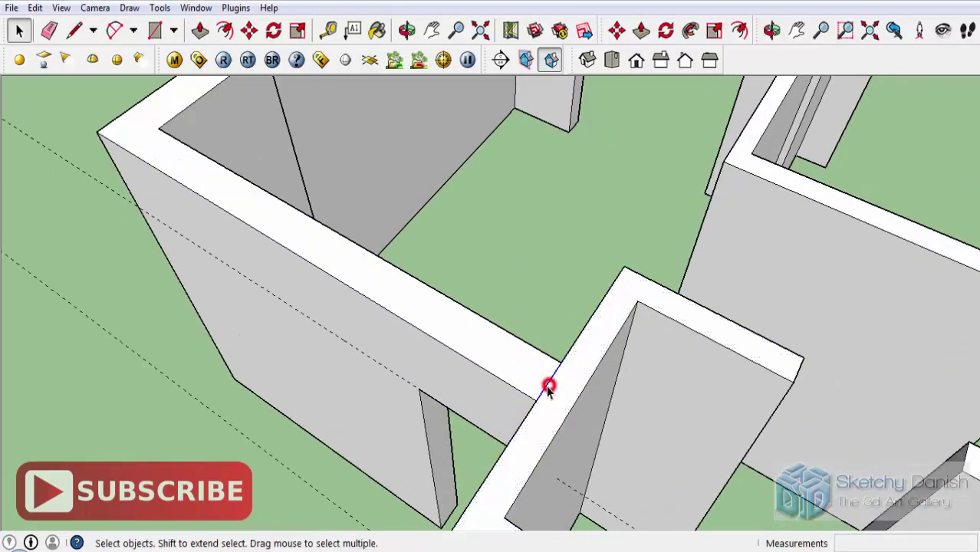
scroll(458, 391, down, 3)
- Bridge another doorway by splitting a wall end at door height and joining it to the adjacent wall
mouse_move(457, 391)
middle_down()
mouse_move(218, 438)
mouse_move(549, 368)
mouse_move(606, 457)
mouse_move(565, 431)
mouse_move(527, 508)
middle_up()
scroll(565, 431, up, 2)
scroll(549, 459, up, 2)
scroll(495, 446, up, 2)
key(t)
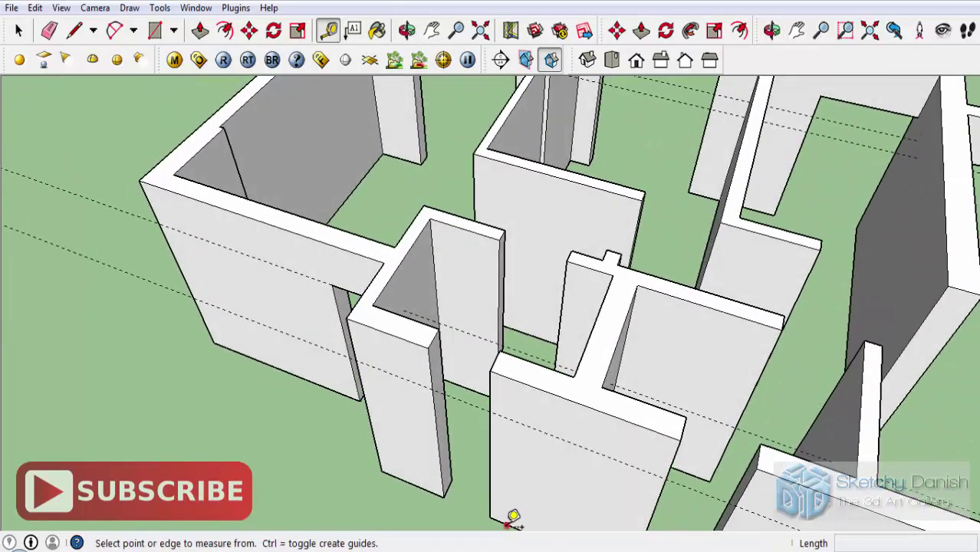
click(507, 525)
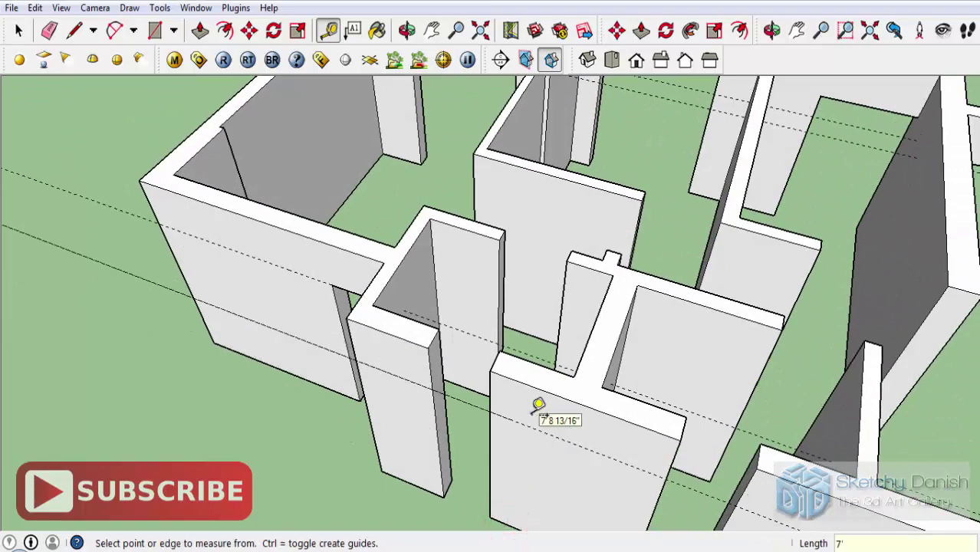
scroll(383, 376, up, 2)
scroll(401, 387, up, 1)
key(l)
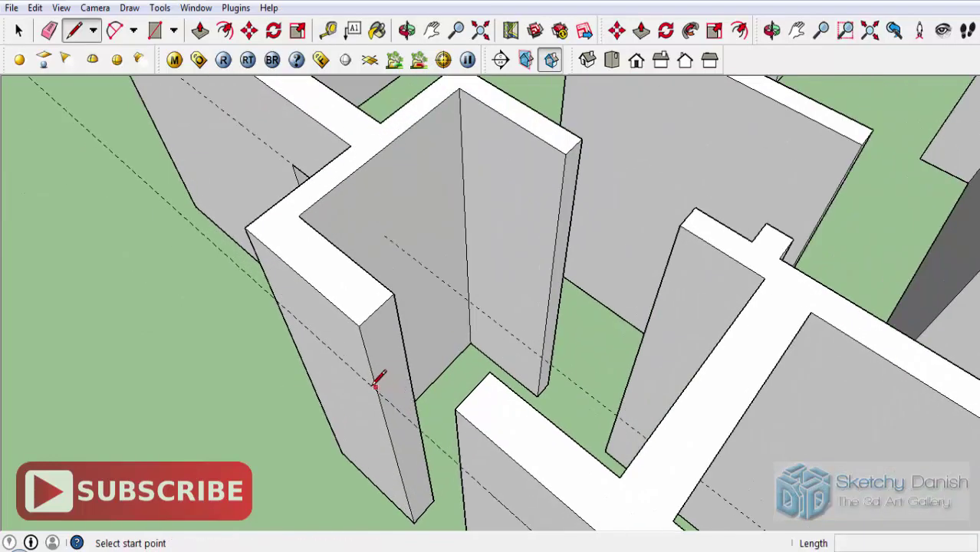
click(375, 380)
click(376, 391)
click(399, 366)
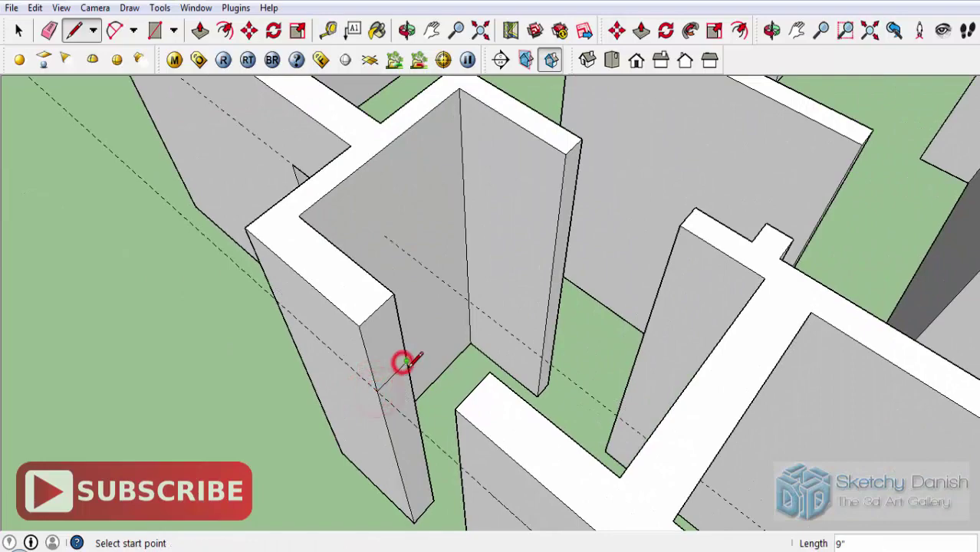
key(p)
click(387, 342)
click(460, 420)
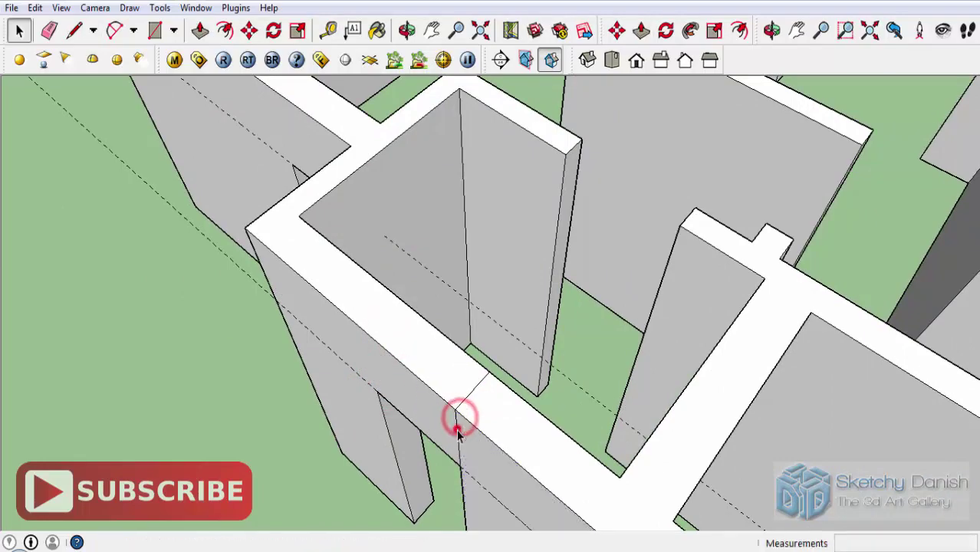
key(space)
- Pull the small interior wall end out 2' so it meets the neighbouring wall
middle_drag(503, 361, 360, 162)
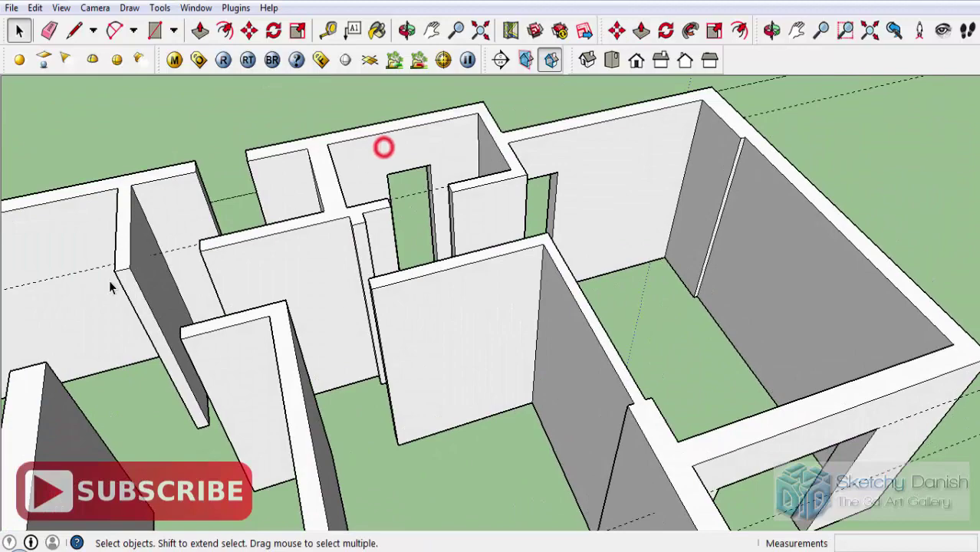
mouse_move(111, 287)
middle_down()
mouse_move(827, 258)
mouse_move(580, 406)
mouse_move(553, 434)
middle_up()
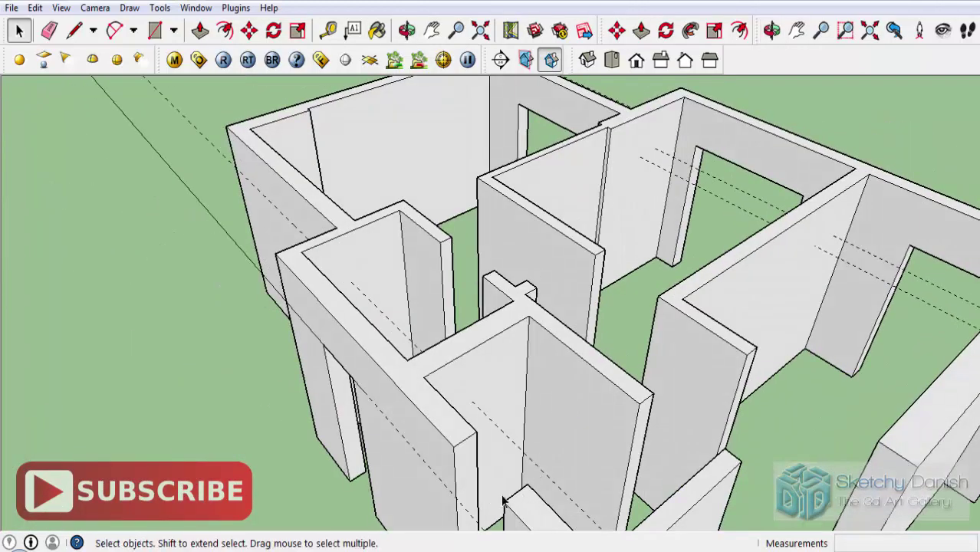
key(l)
click(457, 499)
key(p)
middle_drag(486, 414, 475, 468)
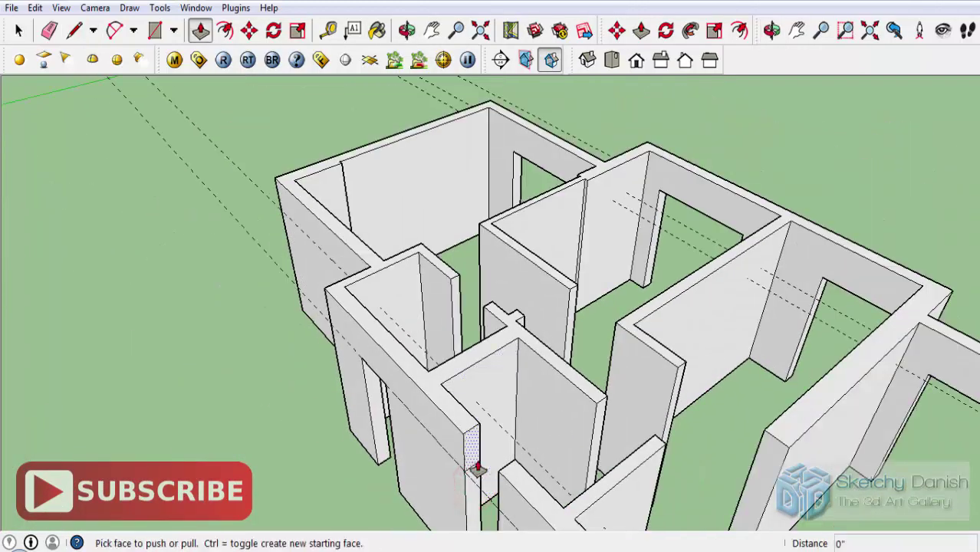
click(469, 447)
text(2')
key(Return)
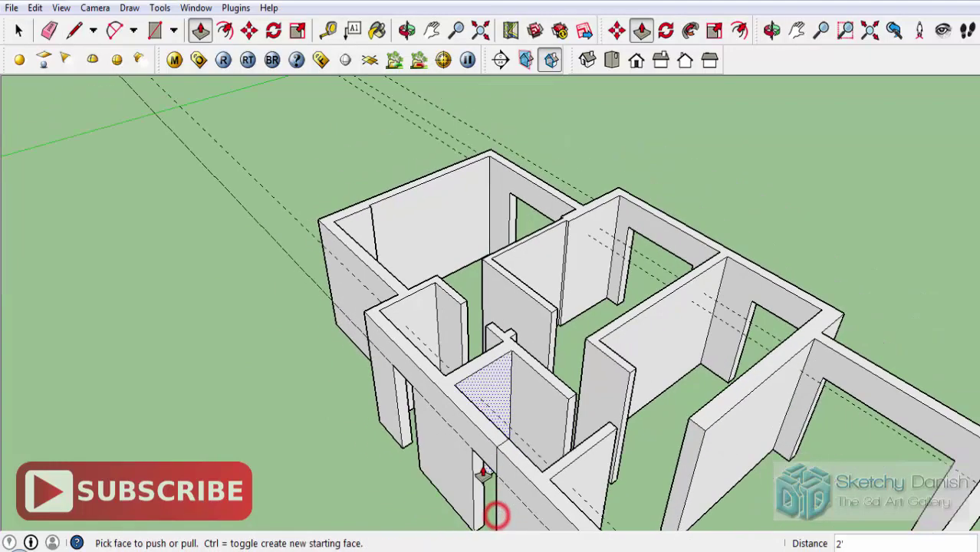
key(space)
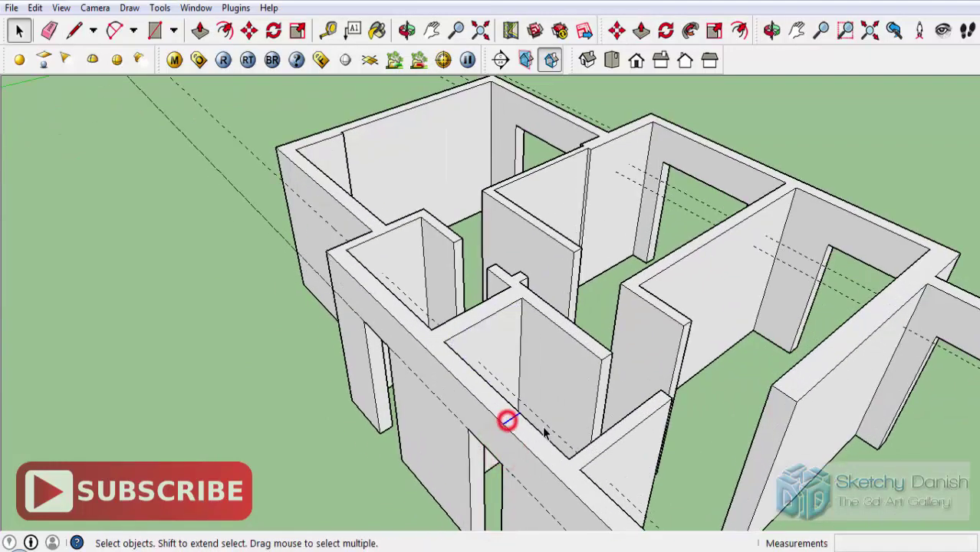
mouse_move(543, 433)
middle_down()
mouse_move(188, 431)
mouse_move(258, 309)
middle_up()
mouse_move(396, 332)
middle_down()
mouse_move(485, 440)
mouse_move(528, 408)
middle_up()
- Place guides 36" above the front wall base and another 12" higher
key(t)
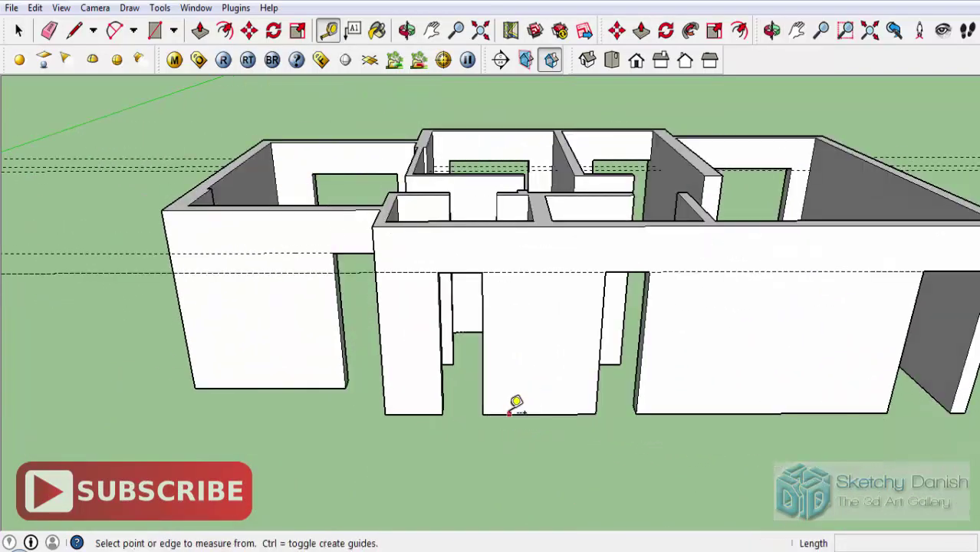
click(511, 410)
key(Return)
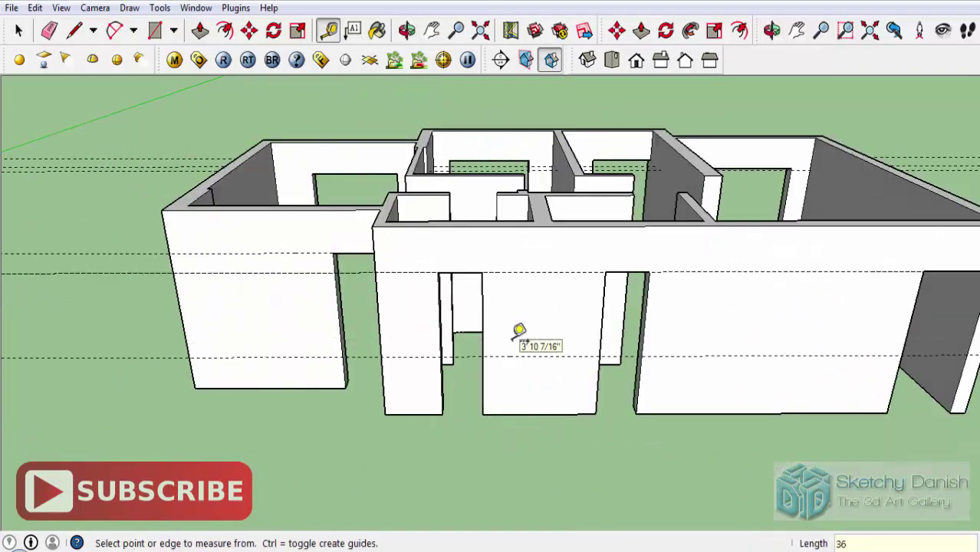
middle_drag(517, 334, 372, 415)
scroll(368, 343, up, 5)
scroll(342, 337, up, 2)
click(336, 337)
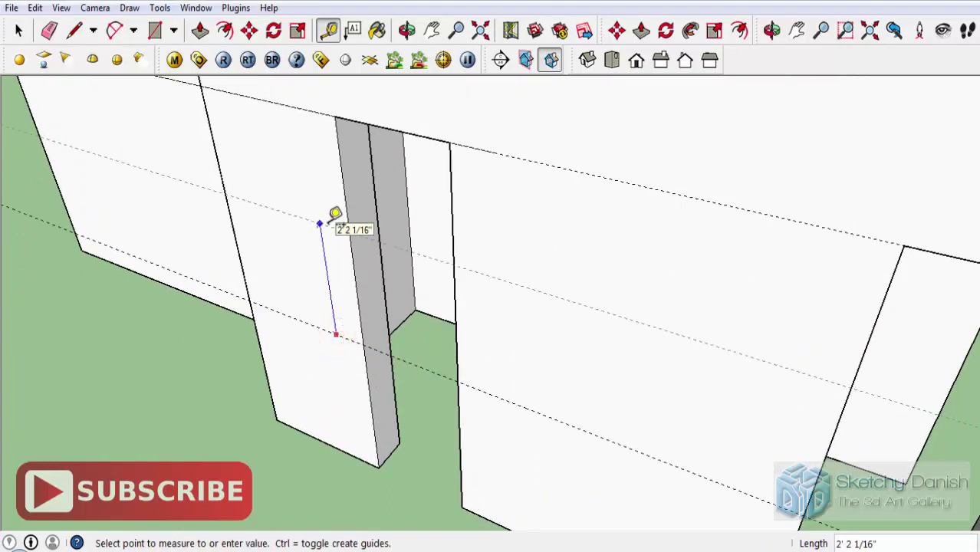
text(12)
key(Return)
- Draw a line across the pillar face and push the section between the guides through to form the window
key(l)
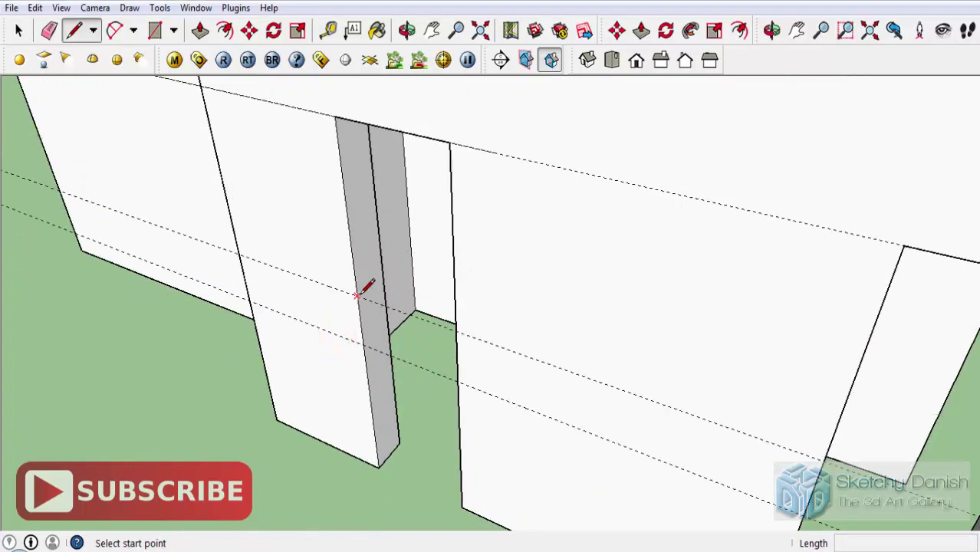
click(358, 293)
click(383, 277)
key(p)
click(383, 346)
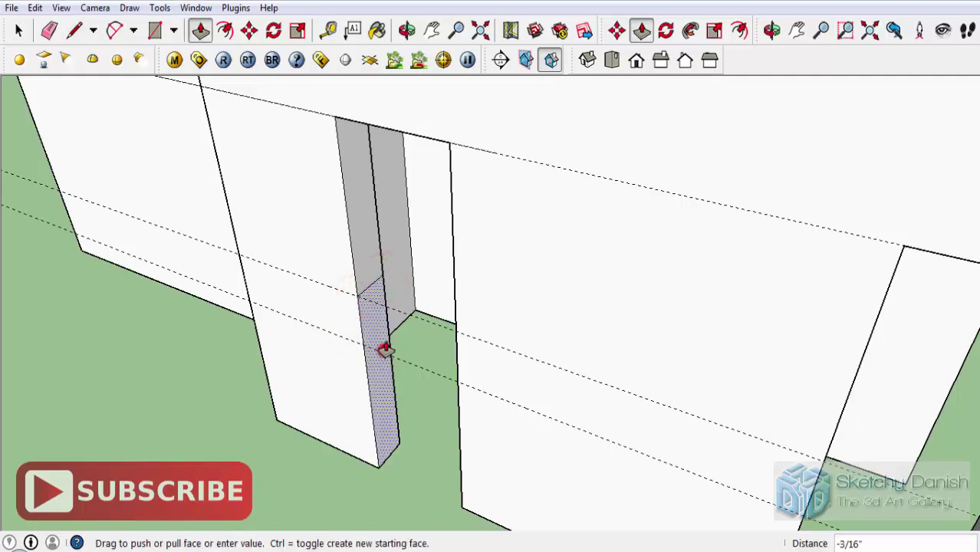
click(450, 258)
scroll(464, 345, down, 2)
scroll(627, 445, down, 3)
scroll(528, 414, up, 2)
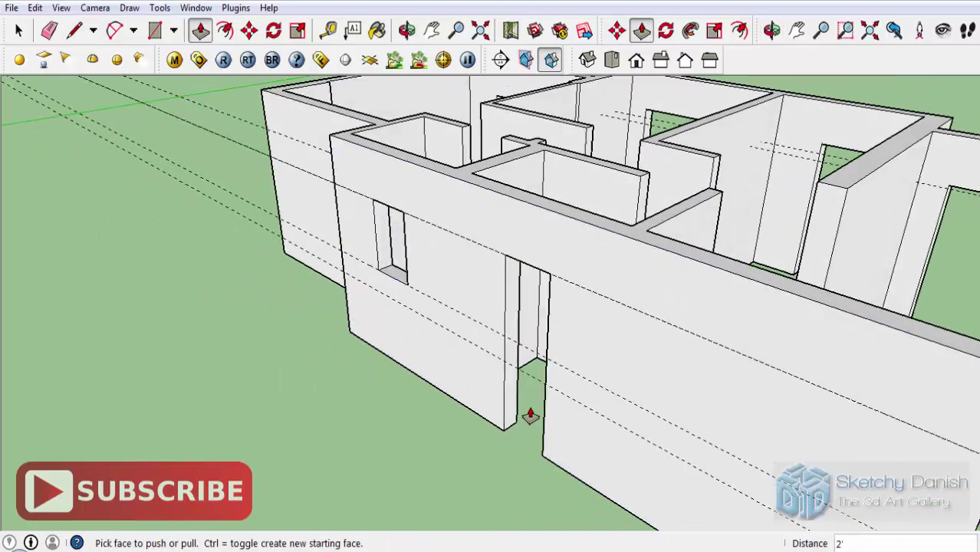
scroll(536, 401, up, 1)
- Push the face inside the doorway 2' so a header bridges the gap
key(l)
scroll(515, 322, up, 1)
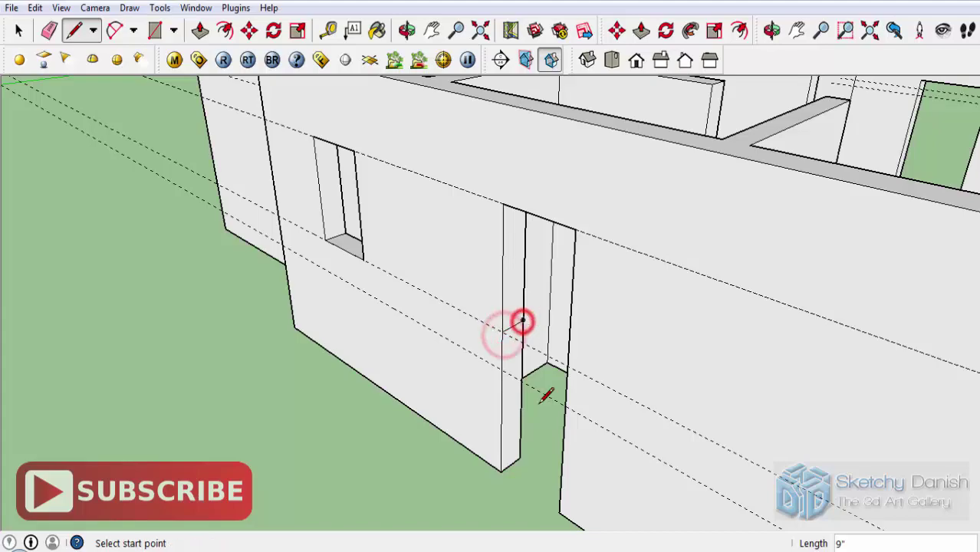
key(p)
click(518, 400)
click(570, 320)
mouse_move(567, 372)
middle_down()
mouse_move(451, 290)
mouse_move(691, 404)
middle_up()
scroll(565, 346, up, 3)
scroll(408, 291, up, 3)
scroll(368, 389, up, 2)
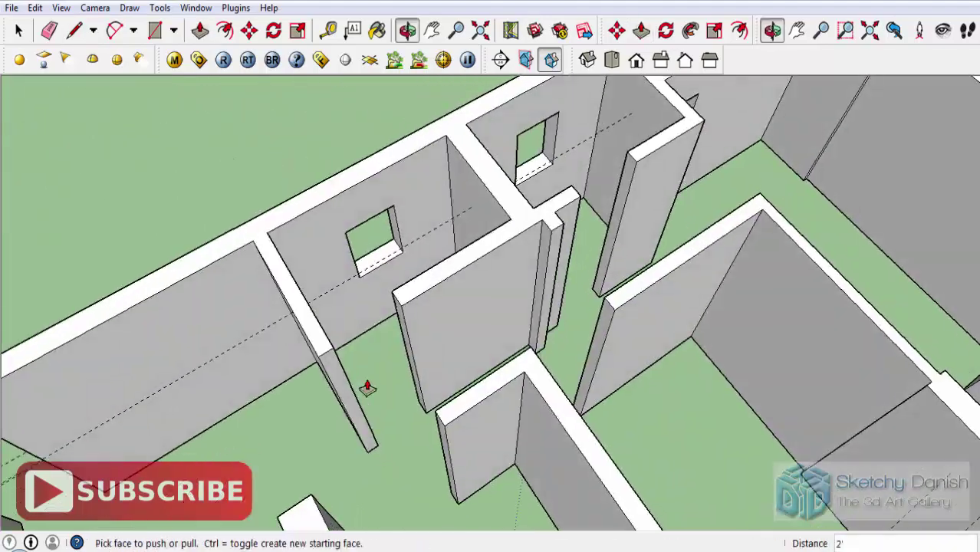
scroll(367, 388, up, 3)
- Measure up from another wall base and start a line across that wall end
key(t)
click(471, 412)
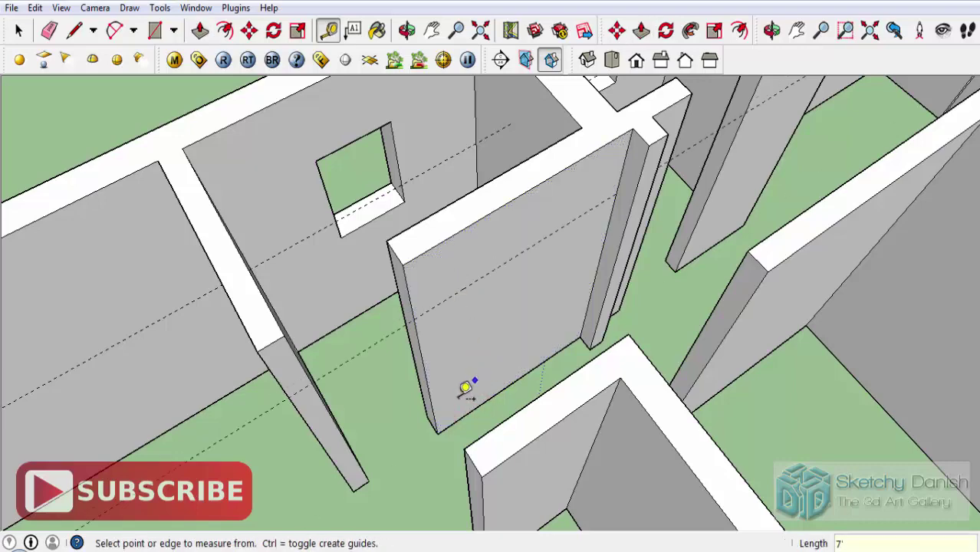
key(l)
middle_drag(465, 388, 466, 343)
click(460, 330)
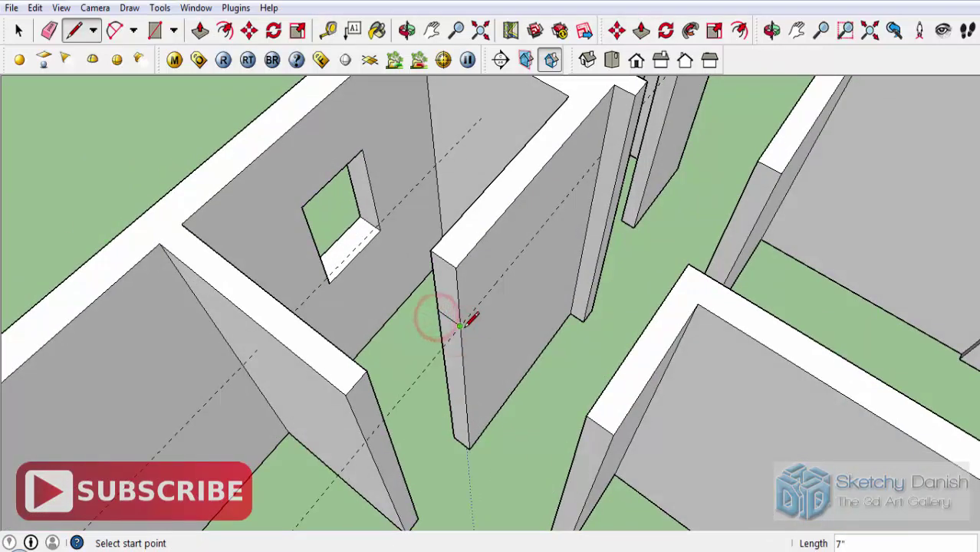
key(p)
mouse_move(365, 377)
middle_down()
mouse_move(308, 400)
mouse_move(289, 359)
mouse_move(584, 354)
mouse_move(687, 425)
mouse_move(666, 500)
middle_up()
key(space)
scroll(324, 377, down, 3)
scroll(686, 424, up, 3)
- Measure from the wall base, draw a line on the edge, and pull the wall end outward
key(t)
scroll(639, 477, up, 3)
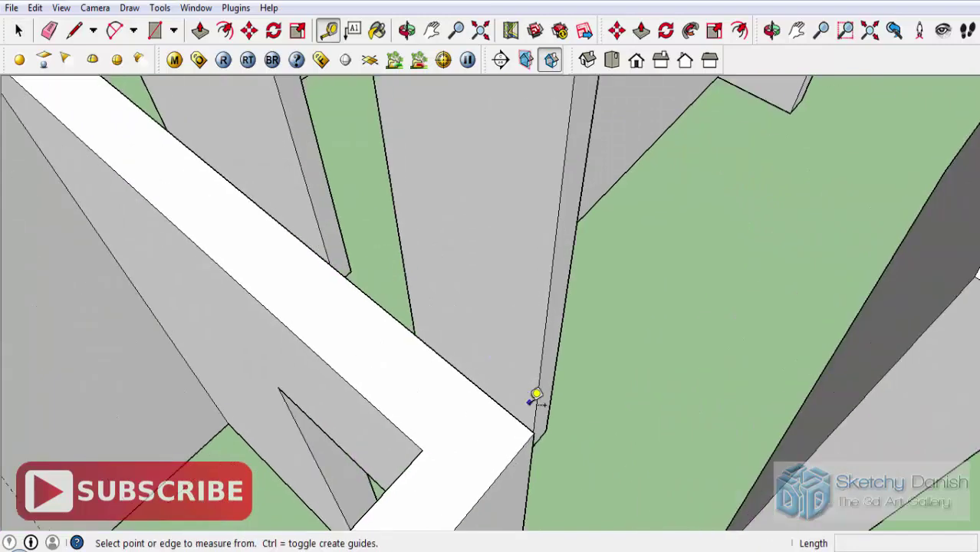
middle_drag(536, 397, 498, 434)
click(491, 431)
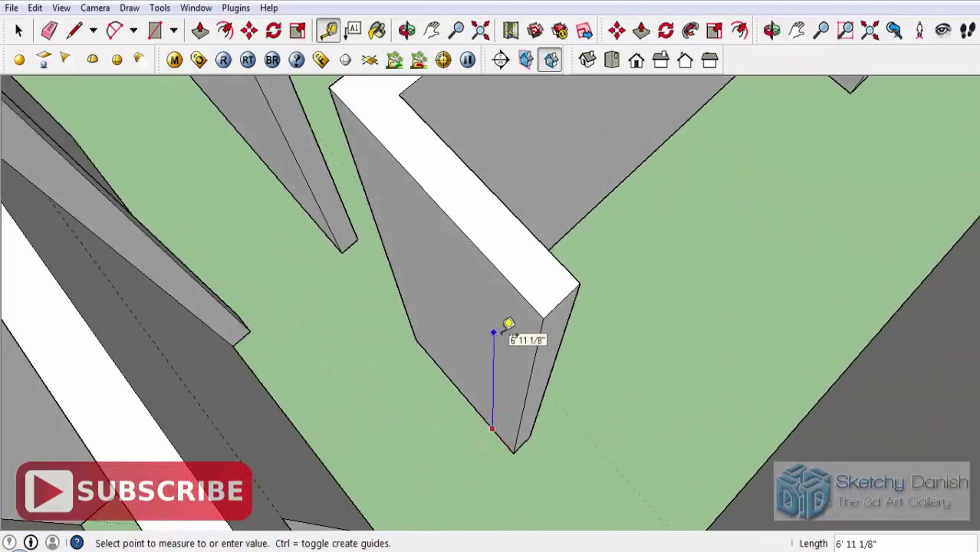
middle_drag(527, 400, 498, 360)
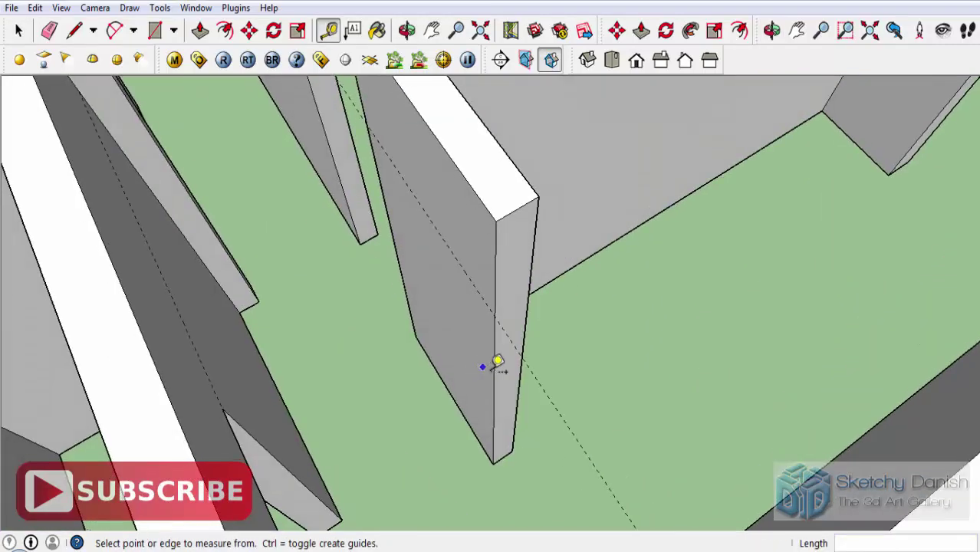
key(l)
click(494, 316)
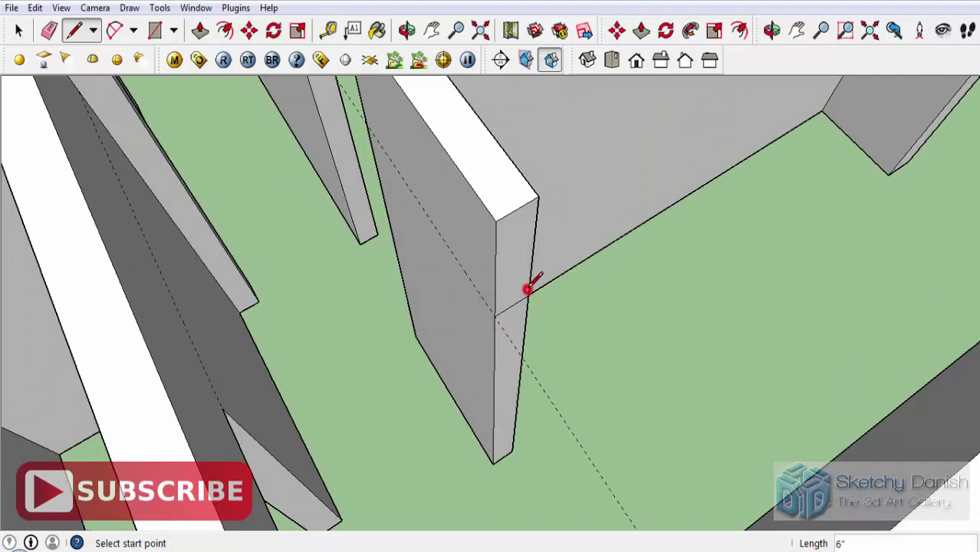
middle_drag(529, 288, 526, 260)
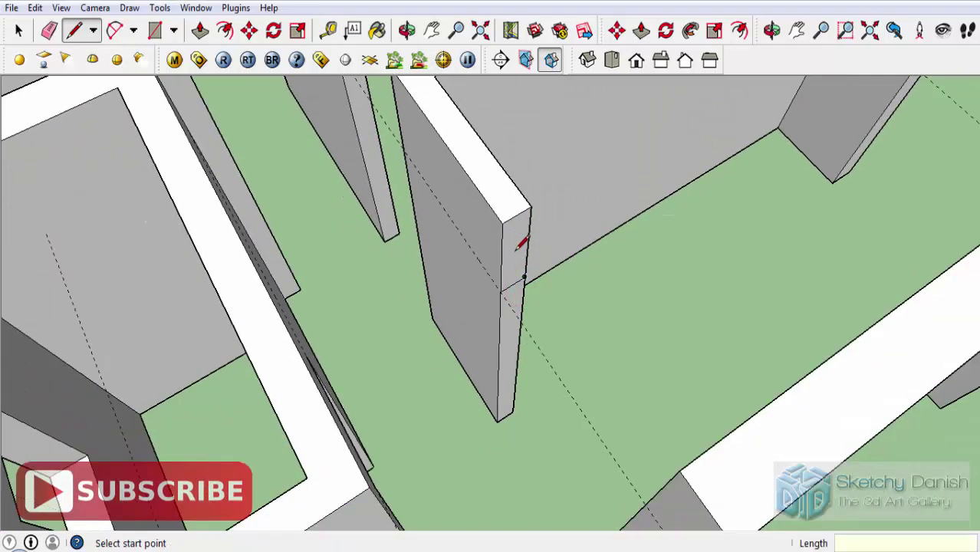
key(p)
drag(516, 253, 688, 474)
click(702, 459)
key(space)
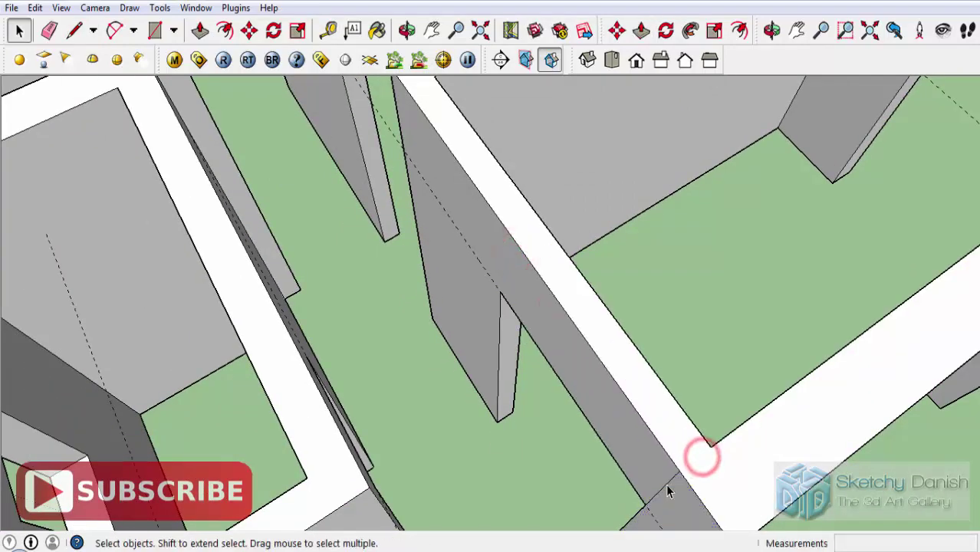
- Extend another wall end until it meets the right-hand wall
scroll(668, 486, down, 3)
mouse_move(603, 410)
middle_down()
mouse_move(567, 353)
mouse_move(827, 333)
mouse_move(568, 333)
middle_up()
scroll(569, 333, up, 3)
scroll(562, 295, up, 2)
key(l)
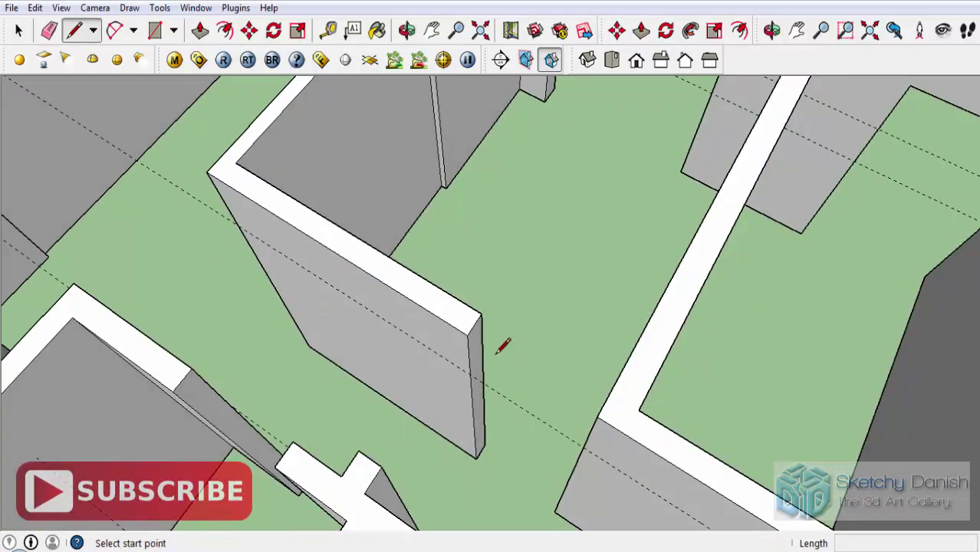
click(470, 374)
click(482, 350)
key(p)
click(479, 338)
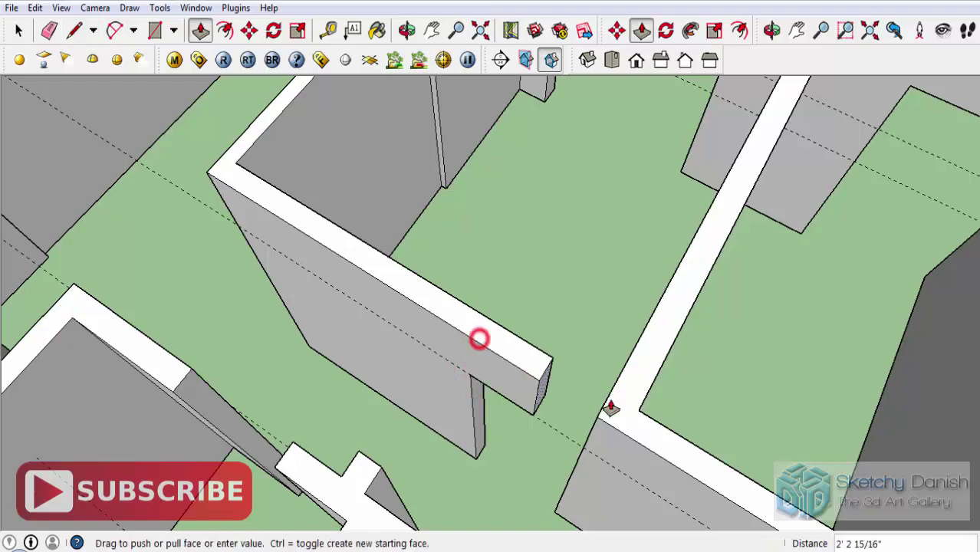
click(622, 369)
key(space)
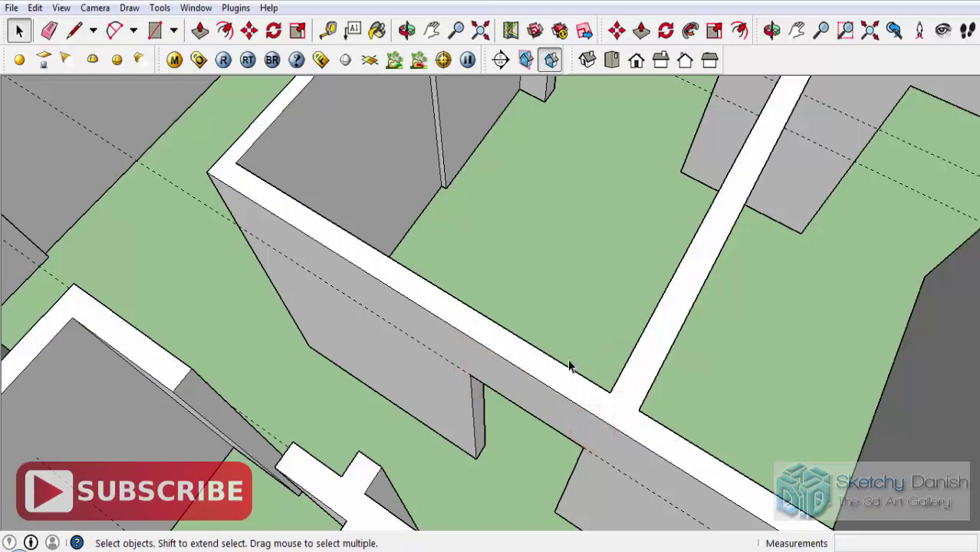
- Place a measured guide out from the wall corner
scroll(568, 366, down, 3)
scroll(398, 375, up, 3)
middle_drag(399, 375, 389, 464)
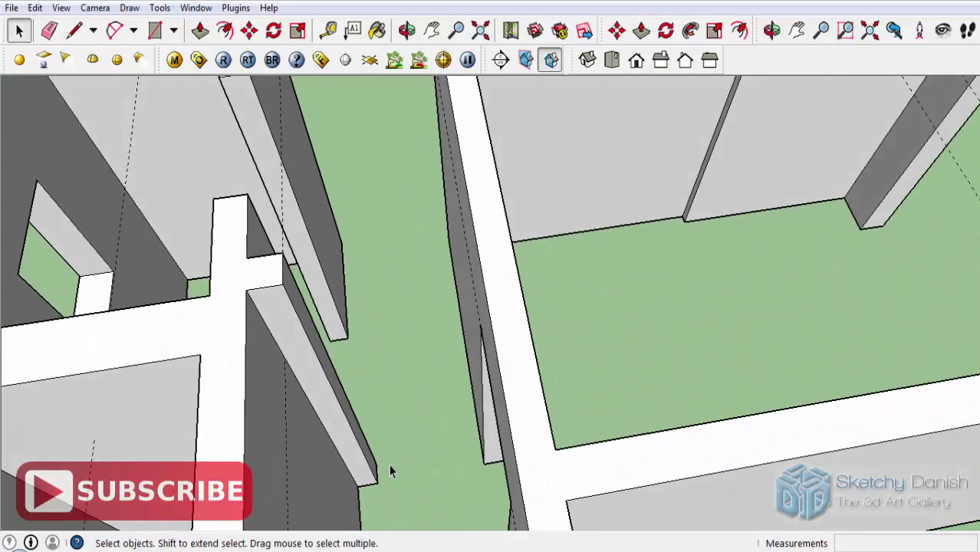
scroll(389, 466, up, 3)
key(t)
click(365, 485)
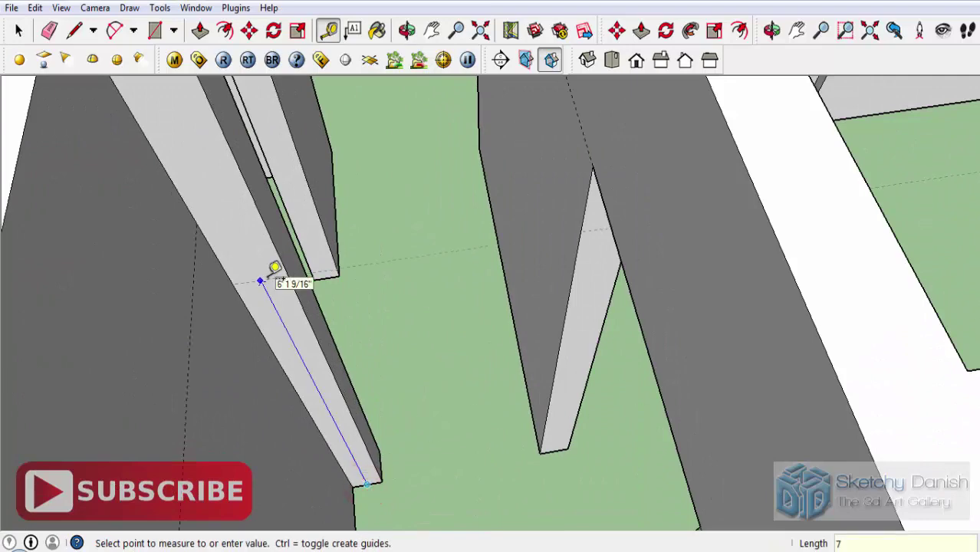
click(261, 281)
middle_drag(274, 274, 196, 182)
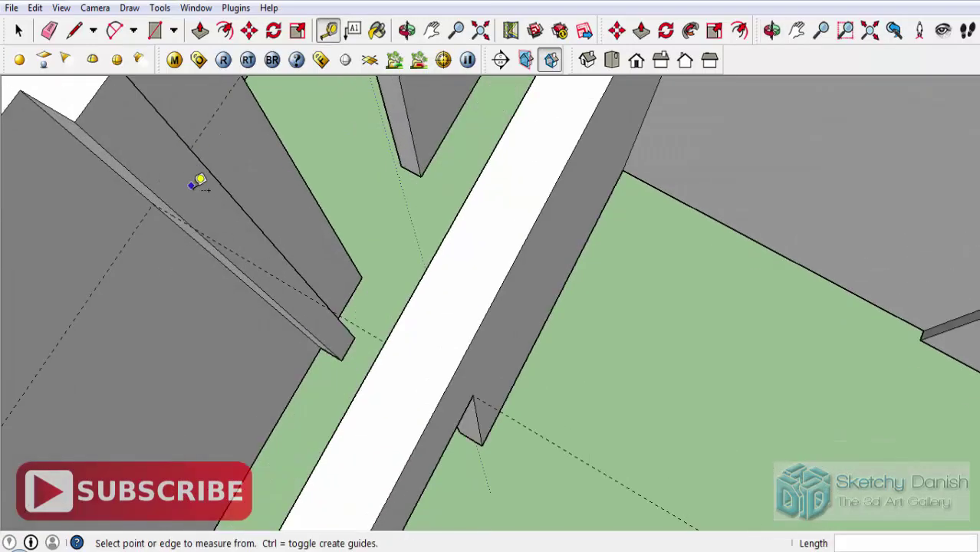
- Draw a line on the wall edge and pull the adjacent face into a long slab
key(l)
click(188, 223)
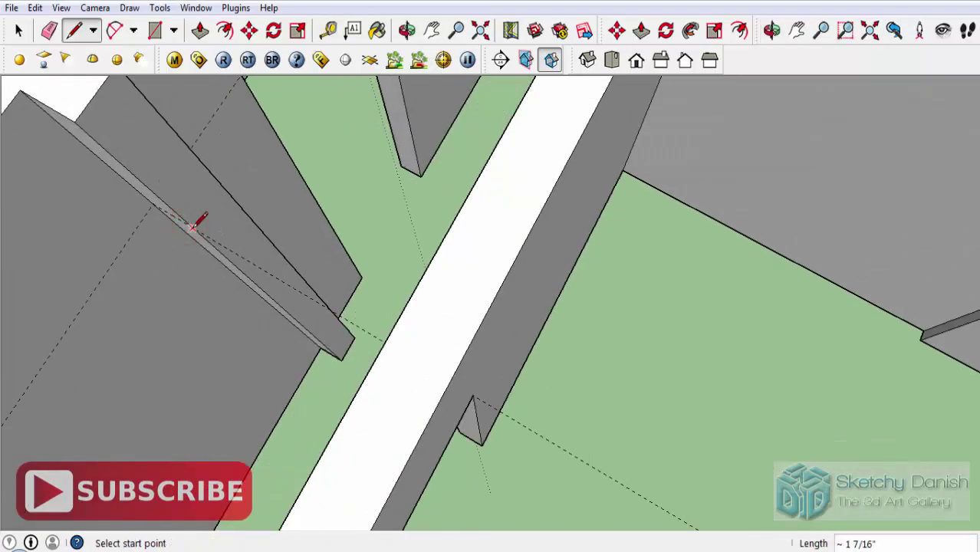
key(p)
click(197, 184)
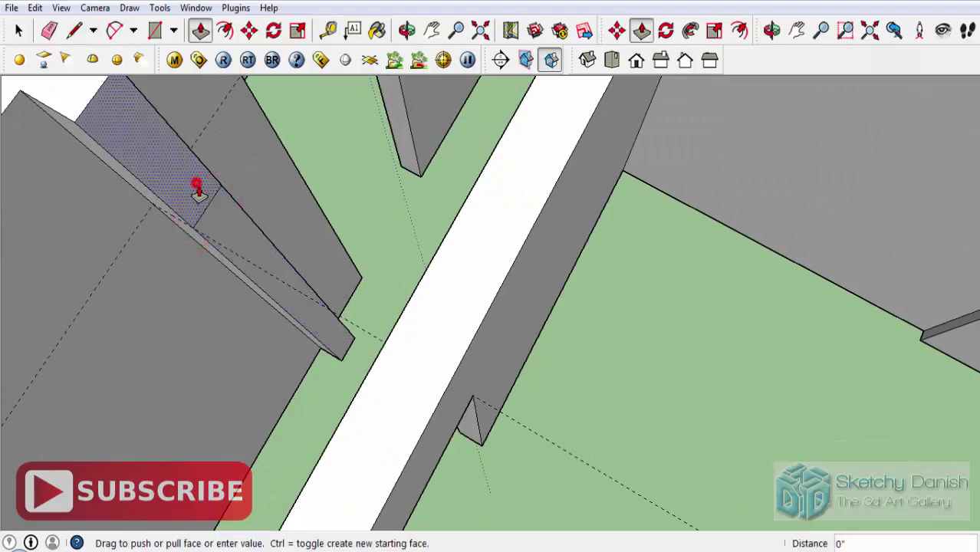
click(346, 414)
key(space)
- Select the short edge where the walls meet, bringing the window-opening wall into view
click(415, 295)
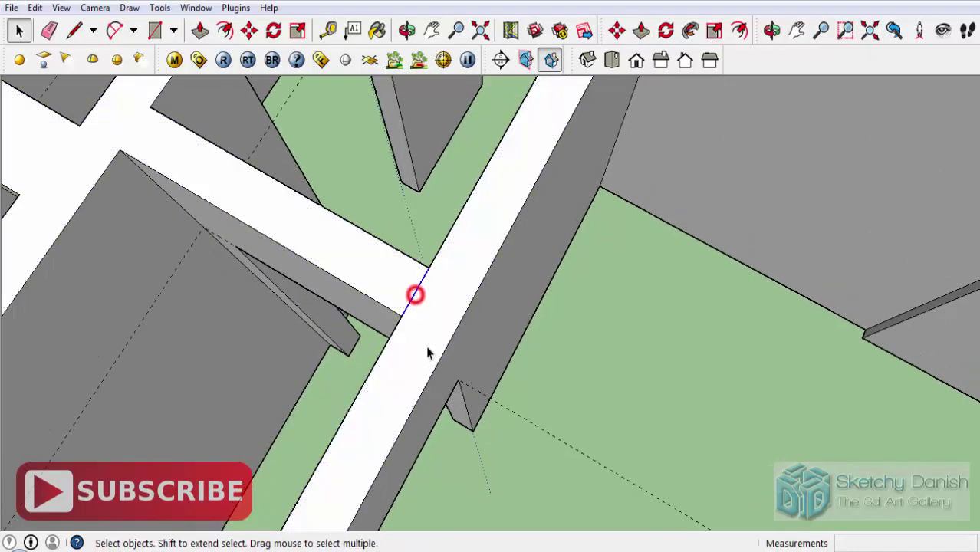
middle_drag(424, 360, 564, 261)
scroll(557, 253, up, 3)
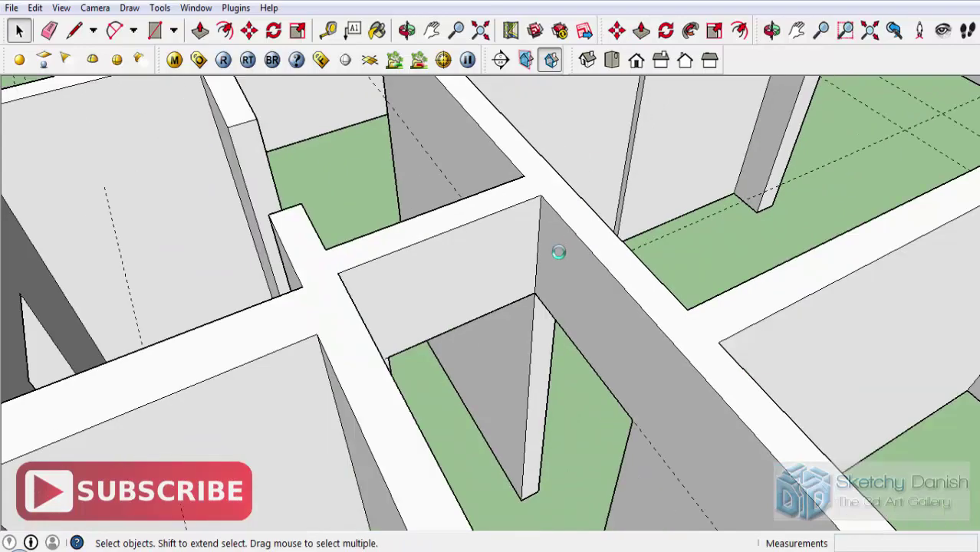
scroll(433, 305, up, 2)
mouse_move(433, 304)
middle_down()
mouse_move(449, 467)
mouse_move(333, 149)
middle_up()
scroll(529, 366, down, 2)
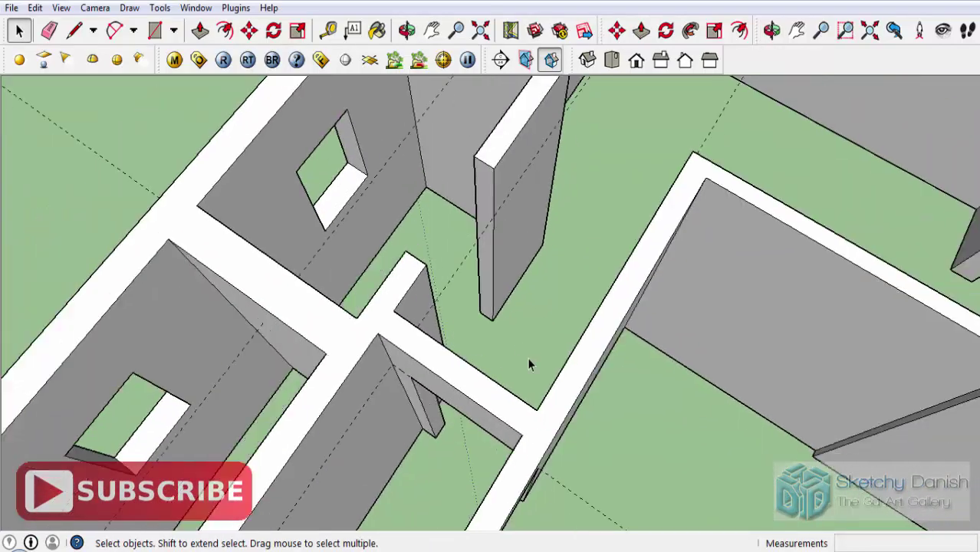
scroll(531, 304, up, 3)
scroll(534, 305, up, 1)
- Draw a line across the short wall stub and pull it out into a long wall
key(l)
click(517, 330)
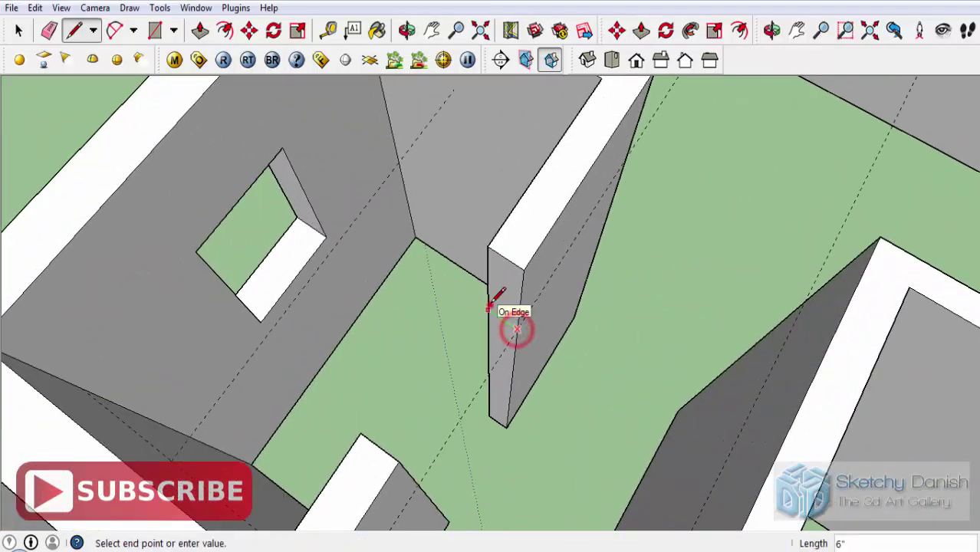
key(p)
click(503, 273)
click(400, 468)
key(space)
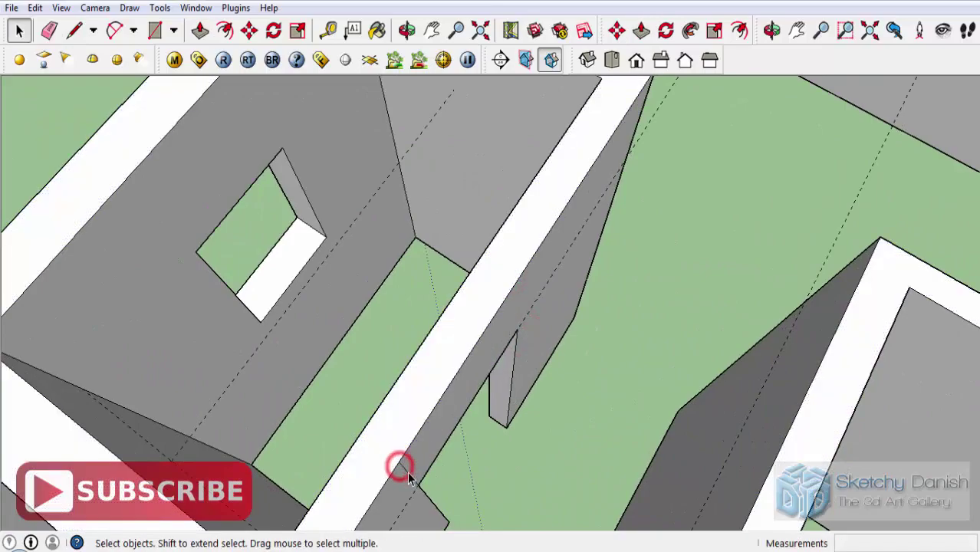
scroll(429, 366, down, 3)
scroll(571, 432, down, 3)
mouse_move(572, 431)
middle_down()
mouse_move(313, 297)
mouse_move(544, 309)
middle_up()
scroll(514, 324, down, 3)
scroll(595, 378, down, 2)
- Box-select every wall of the house from an oblique top view
mouse_move(594, 378)
middle_down()
mouse_move(508, 327)
mouse_move(552, 483)
mouse_move(517, 471)
mouse_move(623, 416)
middle_up()
scroll(508, 327, up, 3)
scroll(509, 334, down, 3)
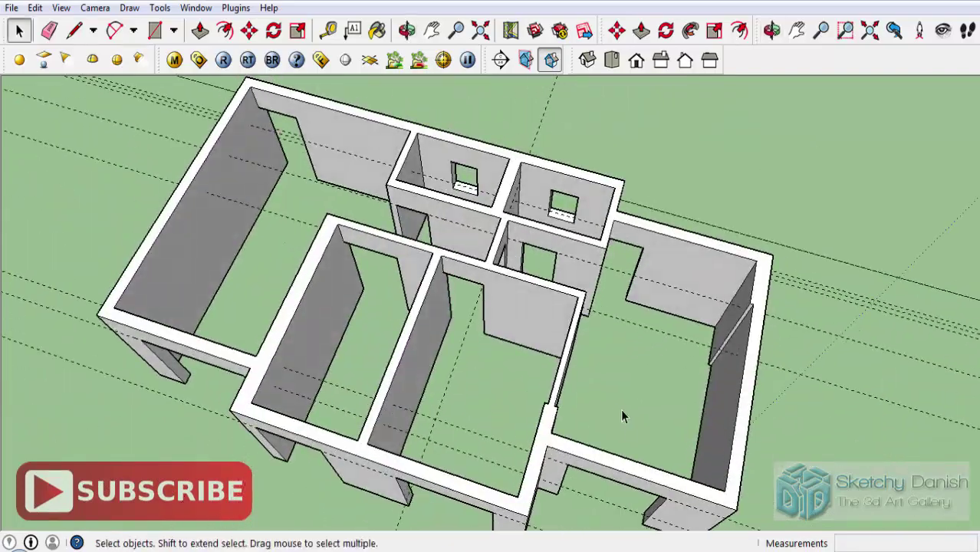
scroll(333, 388, down, 2)
mouse_move(333, 388)
middle_down()
mouse_move(814, 361)
mouse_move(839, 100)
mouse_move(733, 408)
mouse_move(365, 265)
mouse_move(385, 321)
mouse_move(482, 409)
middle_up()
scroll(514, 307, up, 2)
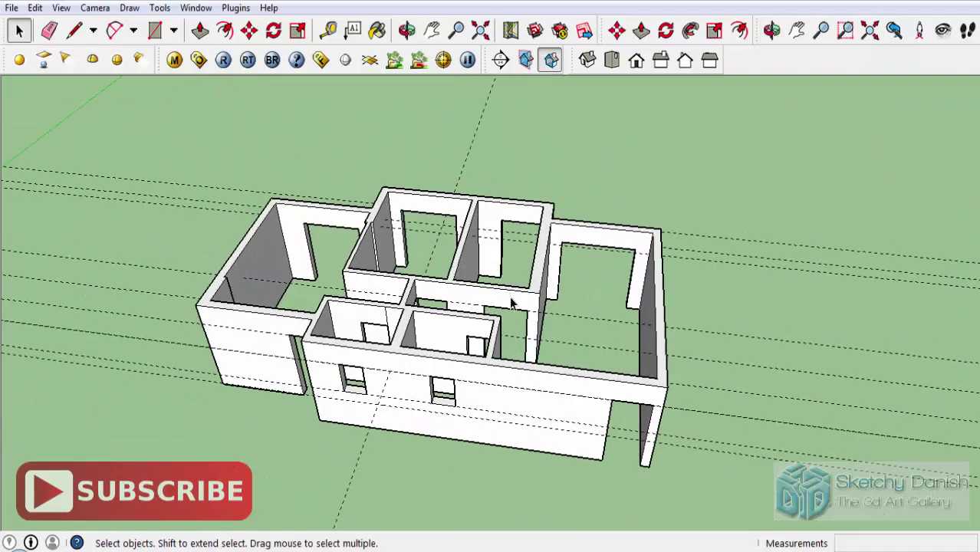
mouse_move(514, 306)
middle_down()
mouse_move(547, 312)
mouse_move(560, 404)
mouse_move(333, 232)
middle_up()
scroll(546, 312, down, 3)
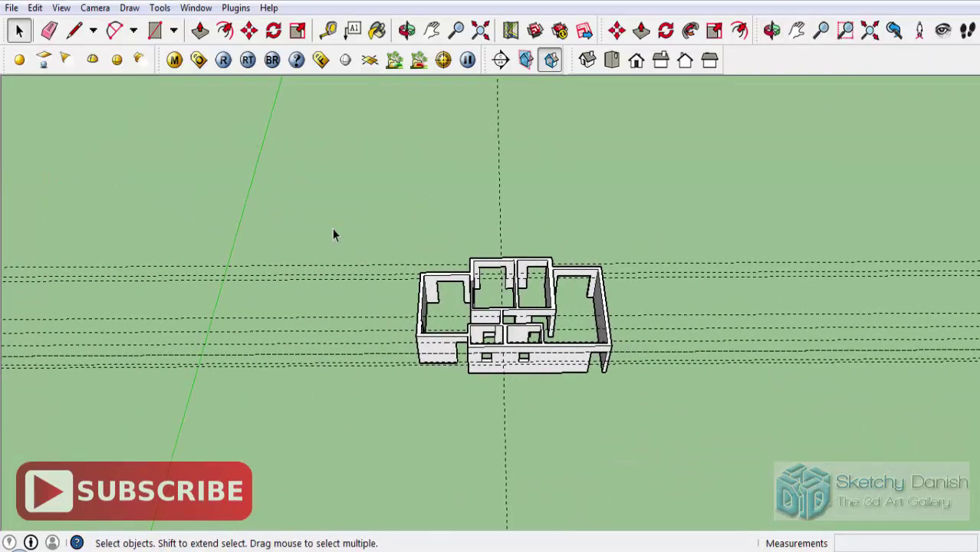
drag(334, 178, 749, 452)
scroll(592, 388, up, 2)
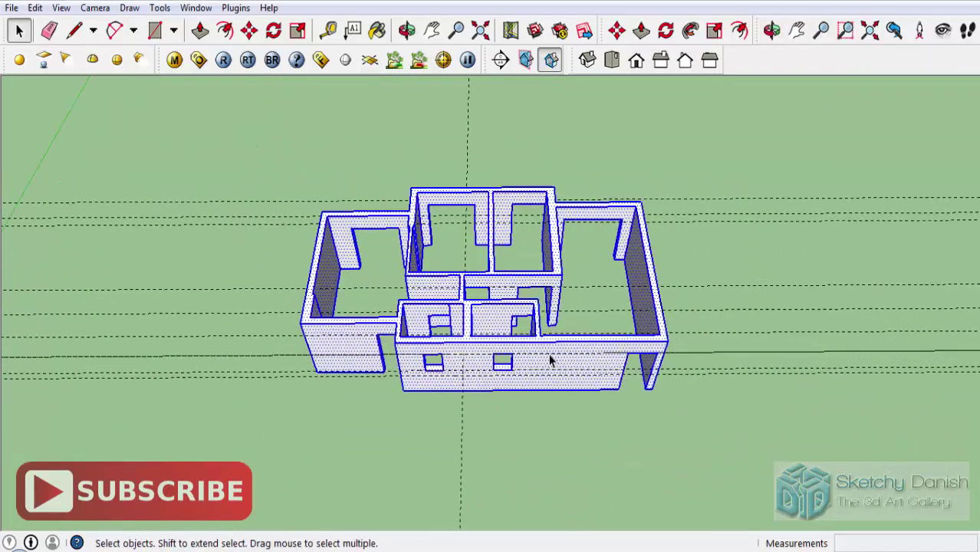
scroll(547, 359, up, 2)
- Combine the selected walls with Make Group
right_click(542, 366)
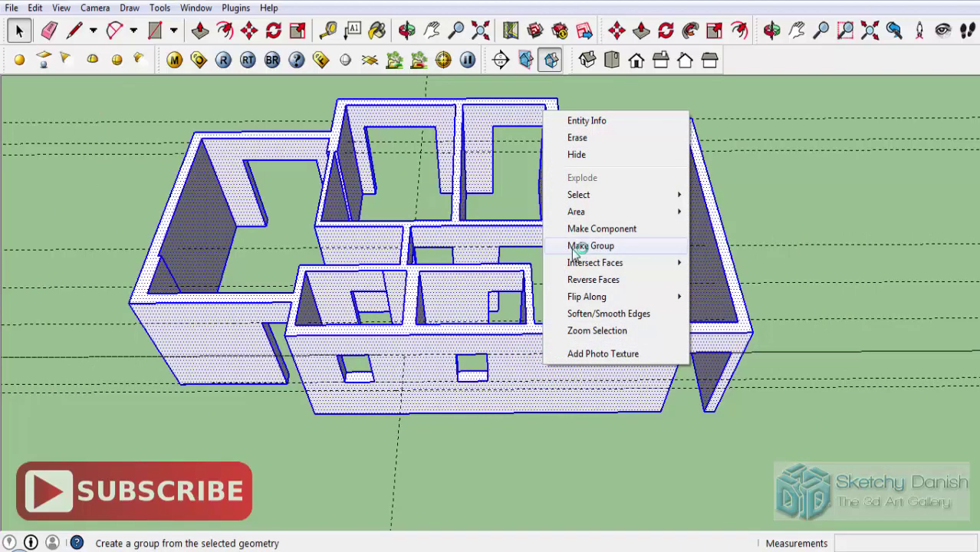
click(604, 253)
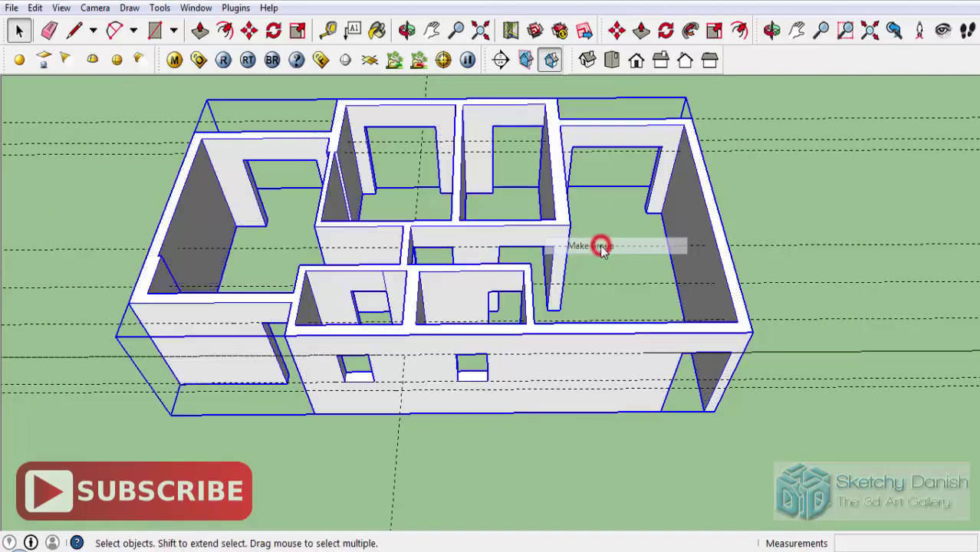
middle_drag(593, 446, 583, 287)
scroll(623, 330, down, 3)
- From beneath the house, trace lines along the outer bottom corners to form the floor face
mouse_move(623, 330)
middle_down()
mouse_move(213, 190)
mouse_move(92, 213)
mouse_move(708, 385)
mouse_move(516, 294)
mouse_move(672, 321)
middle_up()
click(672, 320)
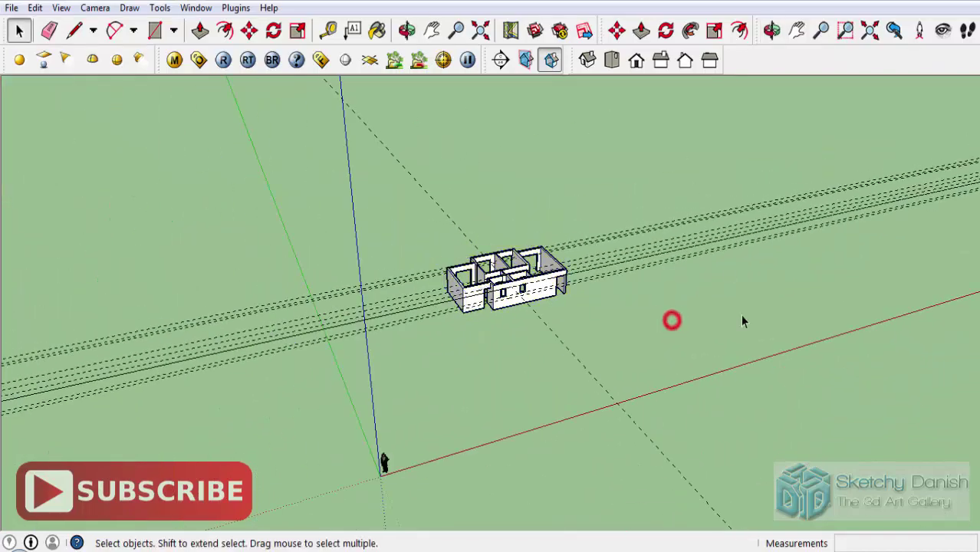
mouse_move(631, 352)
middle_down()
mouse_move(649, 373)
mouse_move(510, 214)
mouse_move(604, 333)
mouse_move(480, 150)
mouse_move(493, 225)
mouse_move(399, 284)
middle_up()
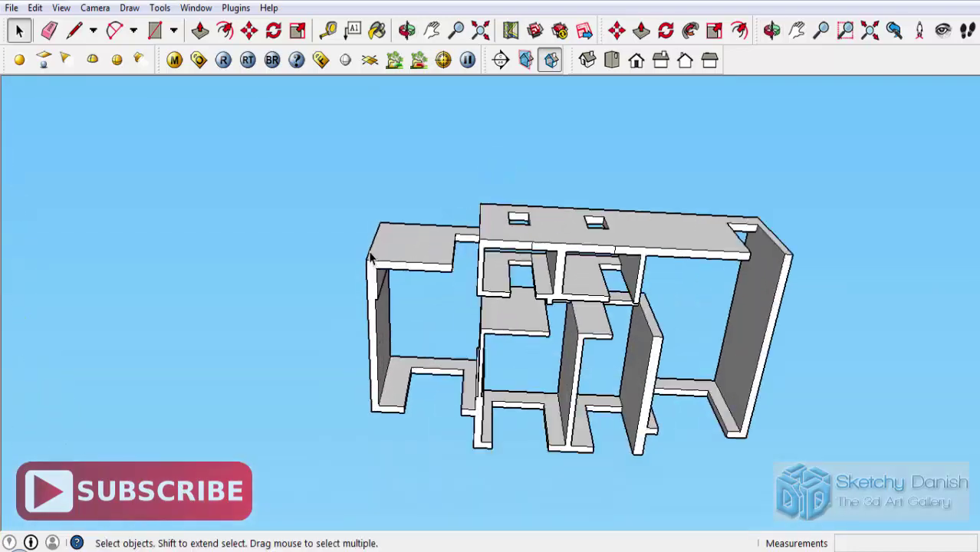
scroll(399, 284, up, 3)
click(74, 30)
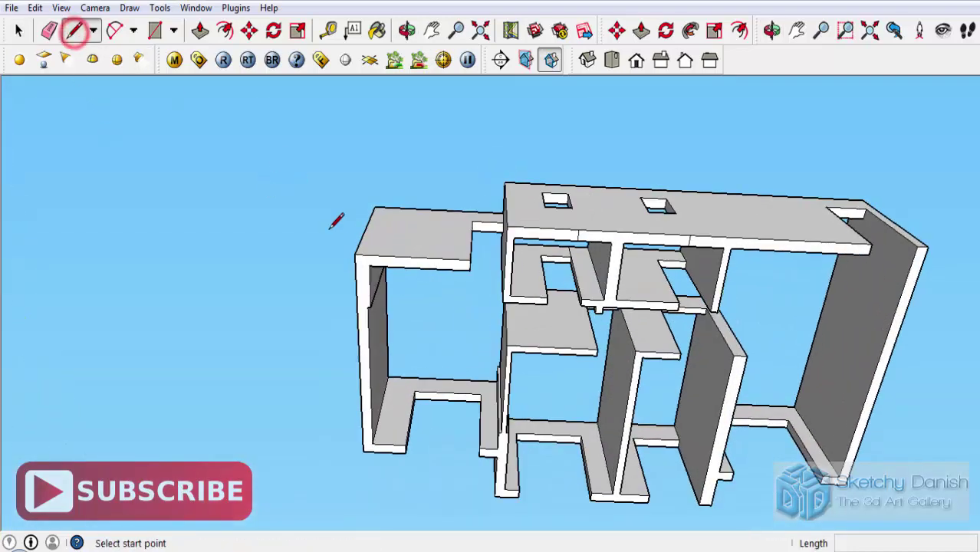
click(355, 253)
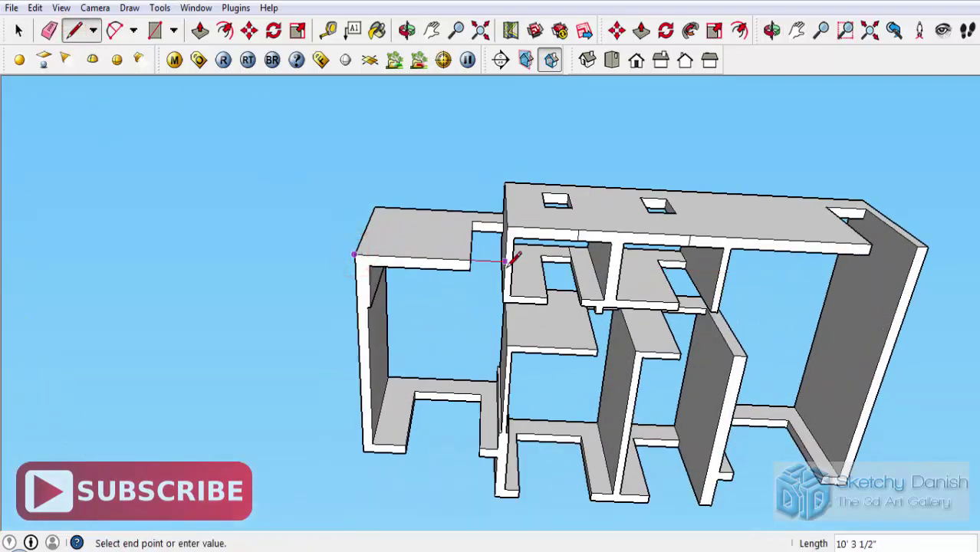
click(506, 225)
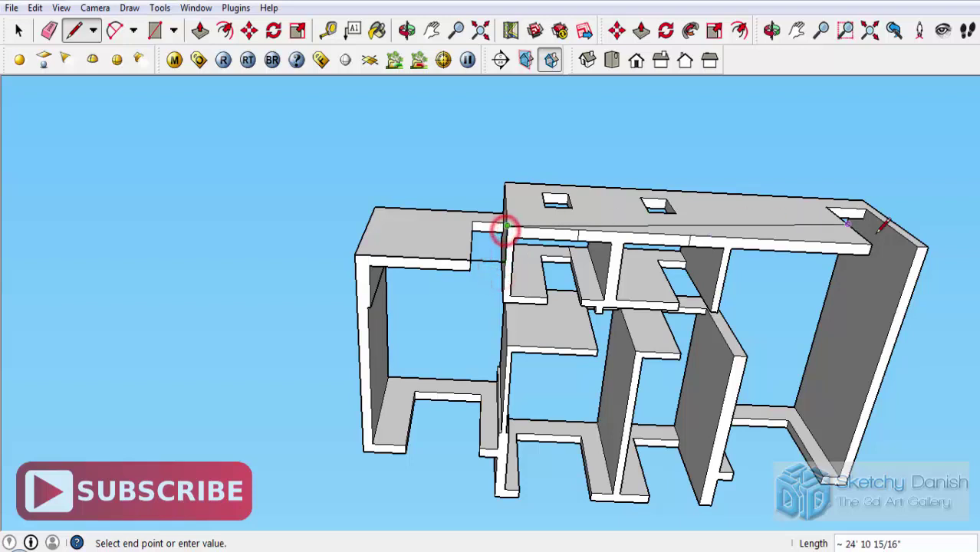
click(928, 247)
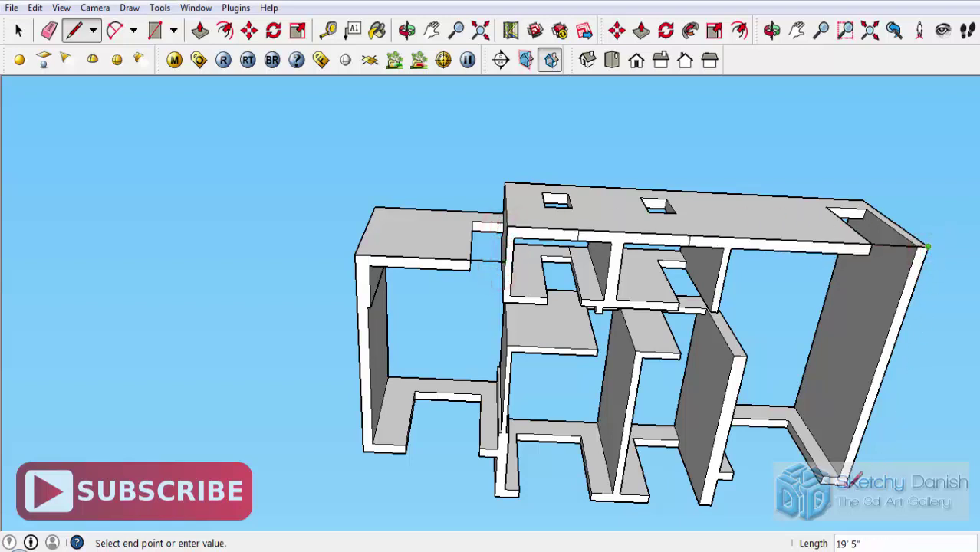
scroll(724, 453, up, 2)
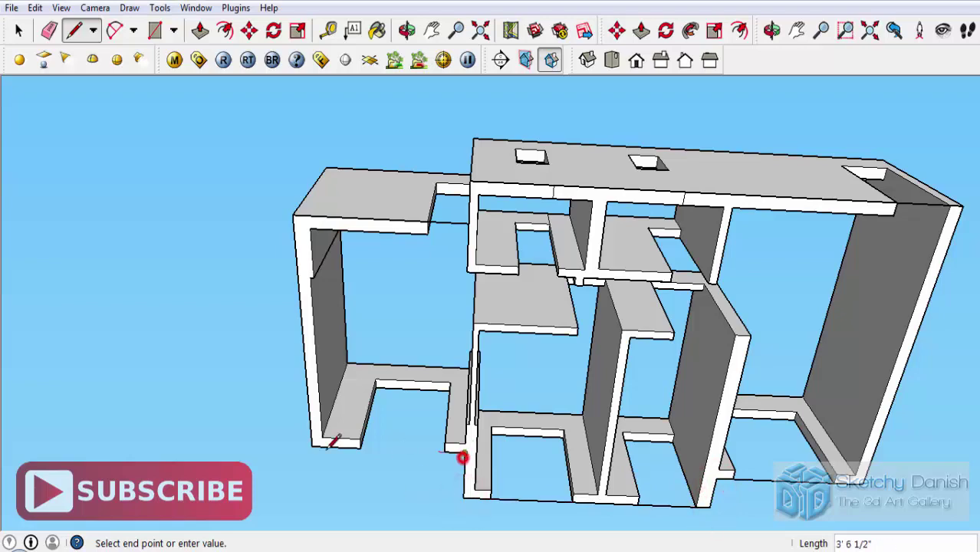
mouse_move(310, 446)
middle_down()
mouse_move(508, 436)
mouse_move(514, 249)
middle_up()
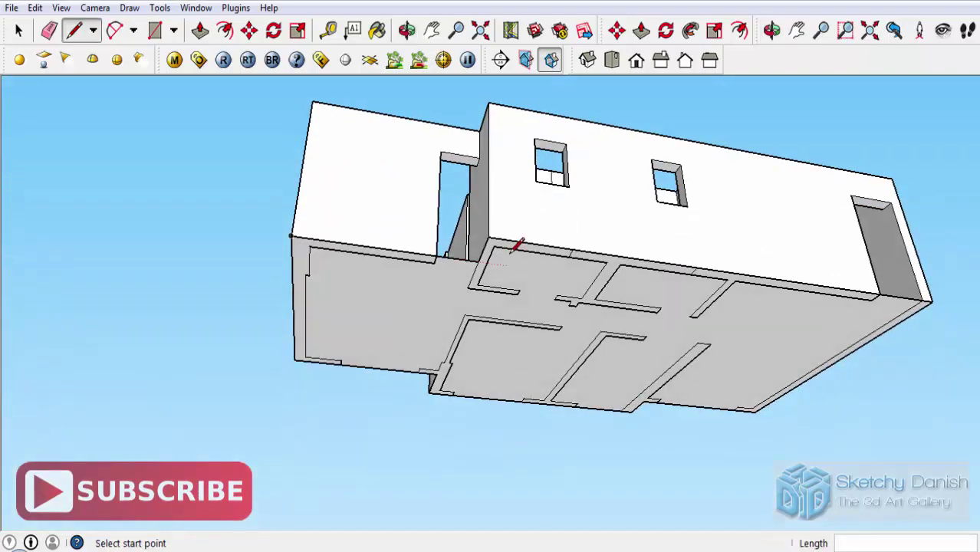
- Push/Pull the floor face 6" to thicken it
key(p)
click(529, 295)
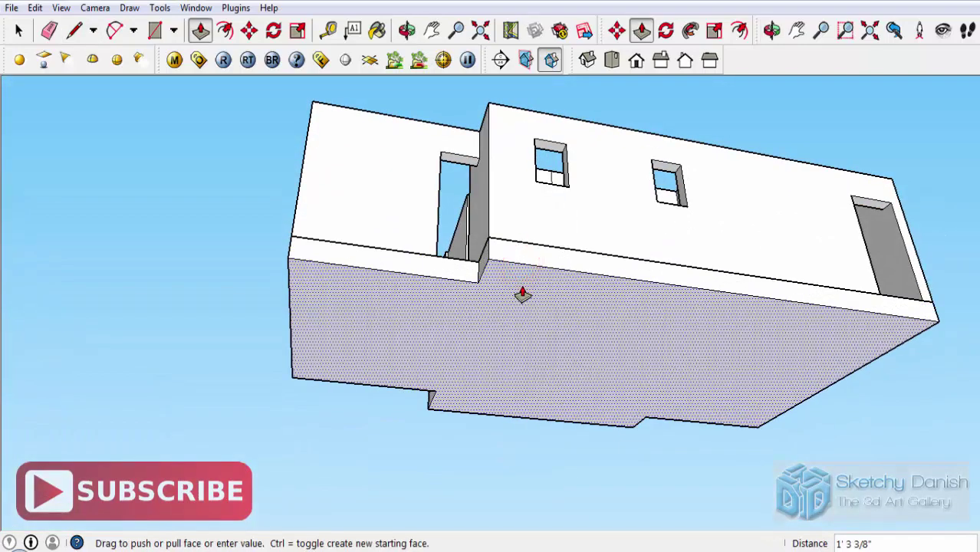
text(6)
key(Return)
key(space)
- Select the floor slab with its edges and make it a separate group
double_click(525, 288)
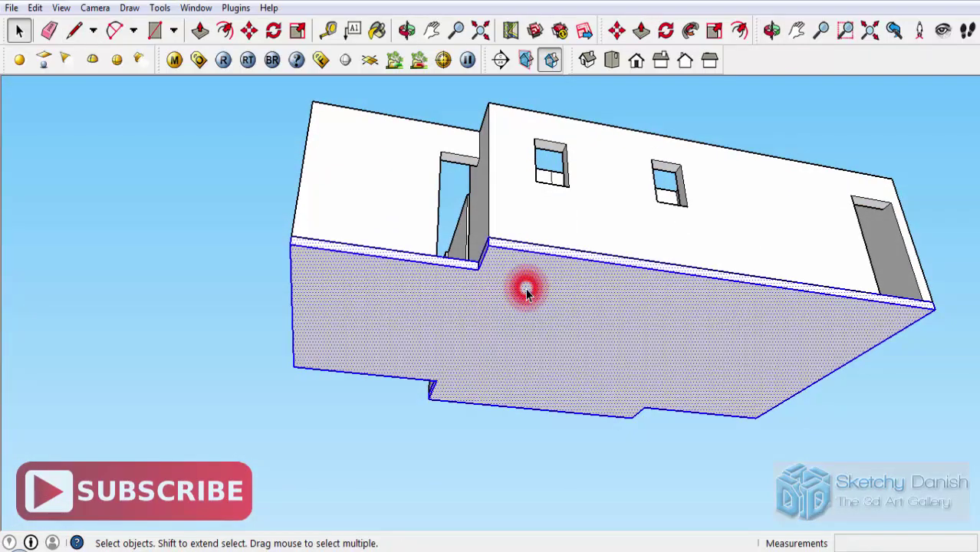
mouse_move(525, 287)
middle_down()
mouse_move(574, 339)
mouse_move(484, 307)
middle_up()
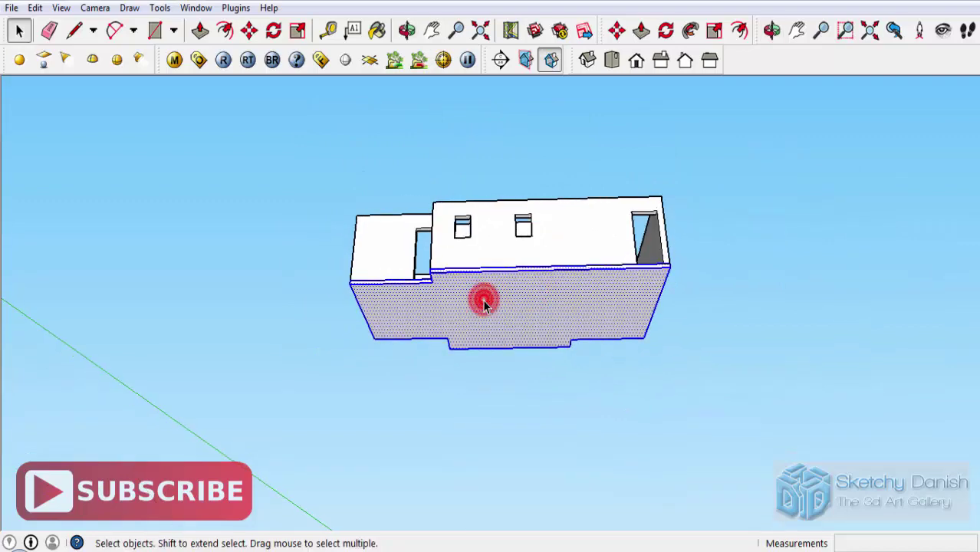
right_click(484, 304)
click(519, 179)
mouse_move(519, 182)
middle_down()
mouse_move(526, 505)
mouse_move(475, 426)
middle_up()
mouse_move(730, 410)
middle_down()
mouse_move(175, 307)
mouse_move(626, 321)
mouse_move(356, 349)
middle_up()
mouse_move(335, 244)
middle_down()
mouse_move(290, 277)
mouse_move(193, 218)
mouse_move(394, 289)
mouse_move(491, 278)
middle_up()
scroll(604, 319, up, 3)
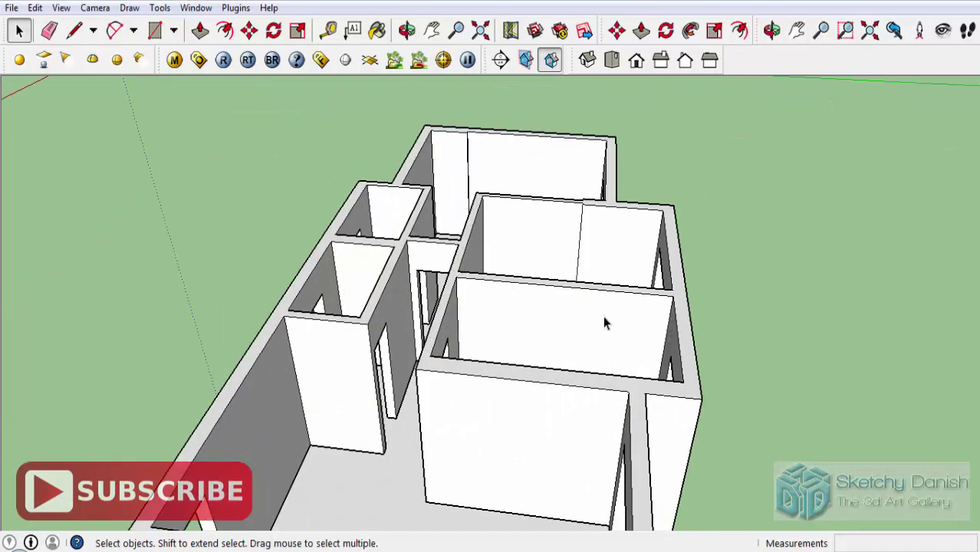
scroll(407, 280, down, 2)
scroll(552, 336, down, 3)
mouse_move(552, 335)
middle_down()
mouse_move(15, 205)
mouse_move(486, 208)
middle_up()
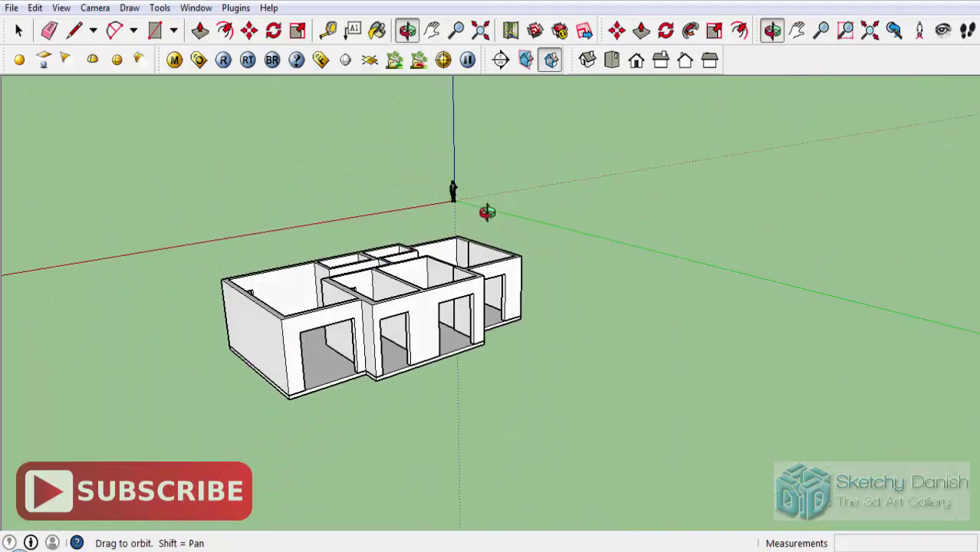
- Create the 3D text 'NOW WE WILL MAKE A WINDOW' on the front wall above the doorway
scroll(344, 344, up, 3)
scroll(344, 344, up, 2)
click(160, 8)
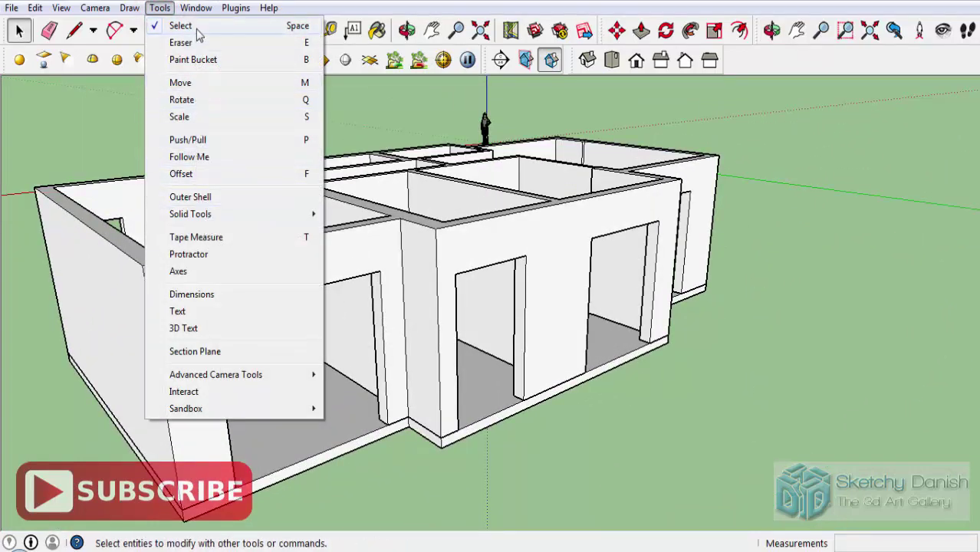
click(198, 327)
text(NOW WE WILL MAKE A WINDOW)
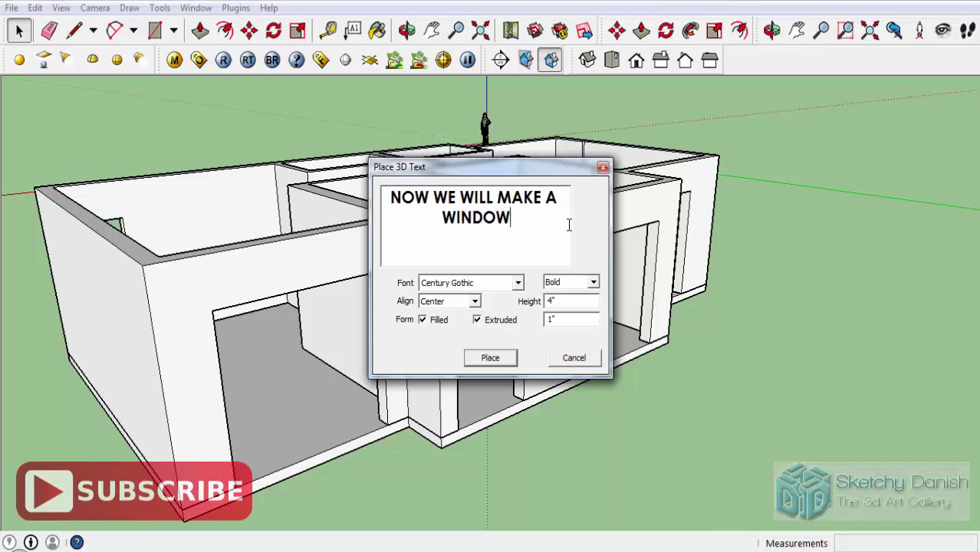
click(490, 359)
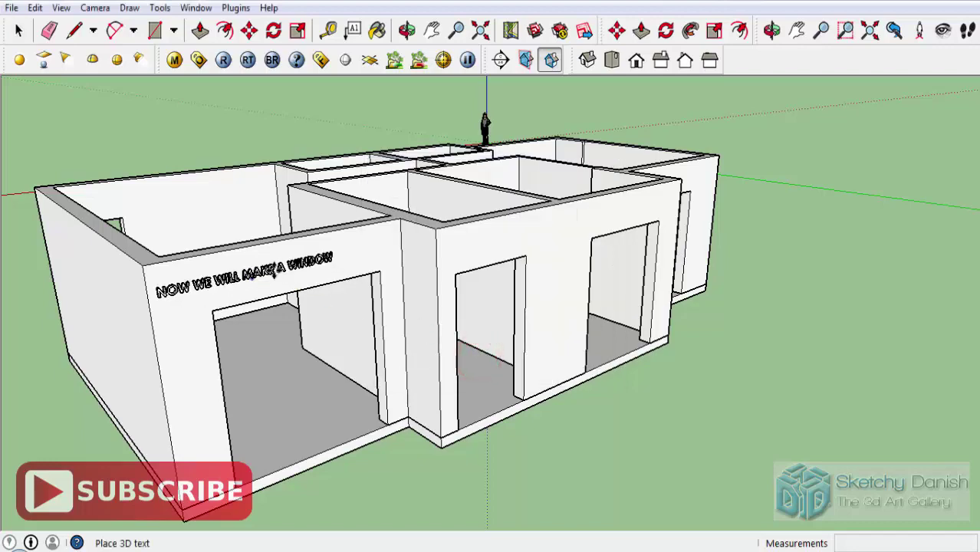
click(291, 269)
scroll(293, 276, up, 3)
middle_drag(295, 280, 287, 304)
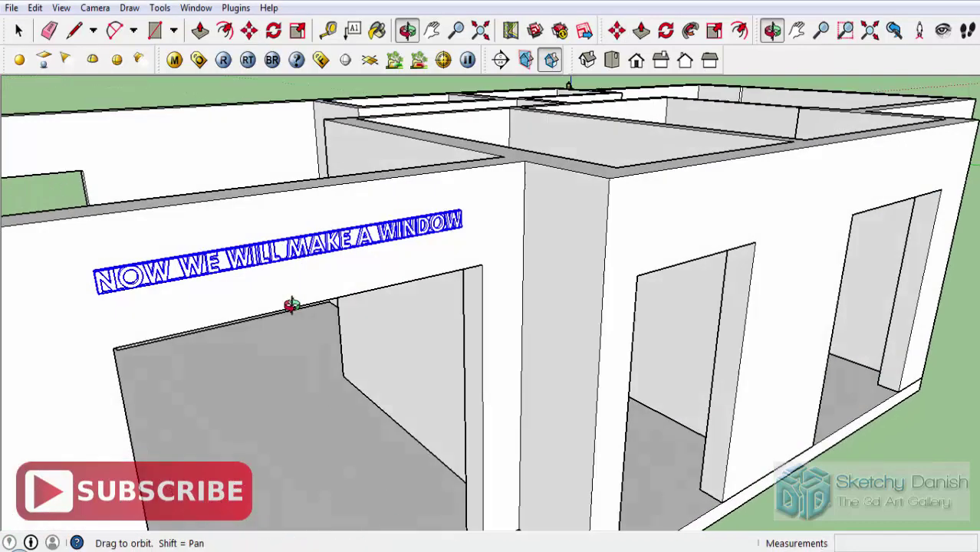
- Paint the 3D text red from the Materials panel, then close the panel
click(377, 29)
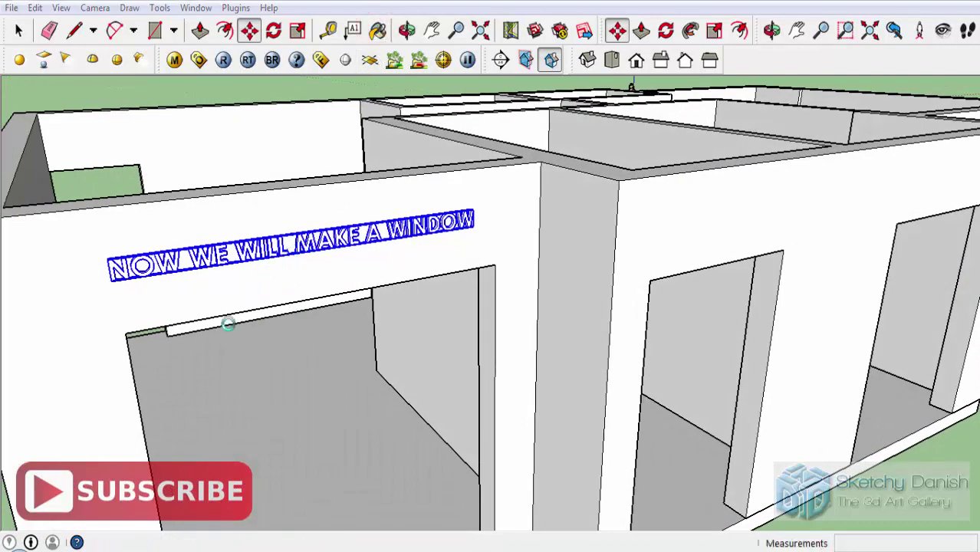
key(b)
click(328, 420)
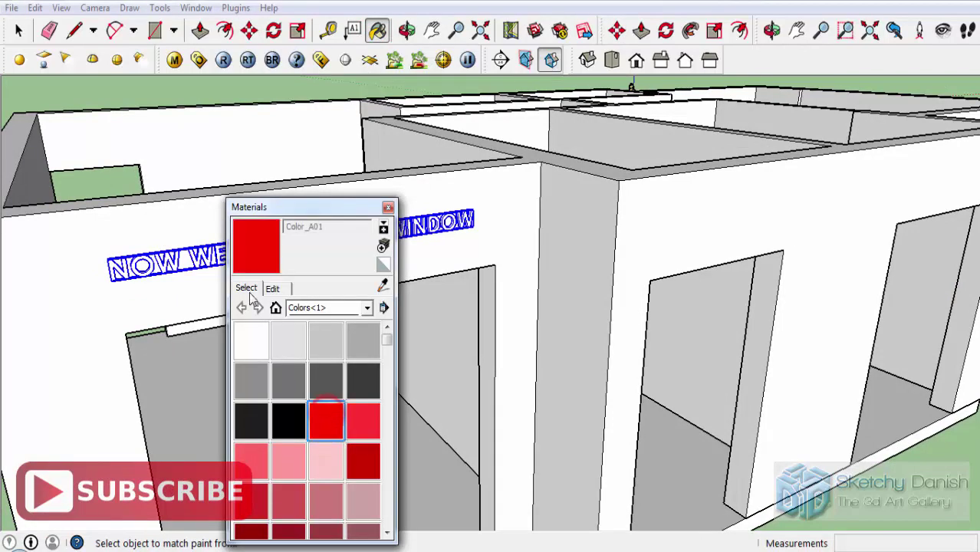
click(217, 247)
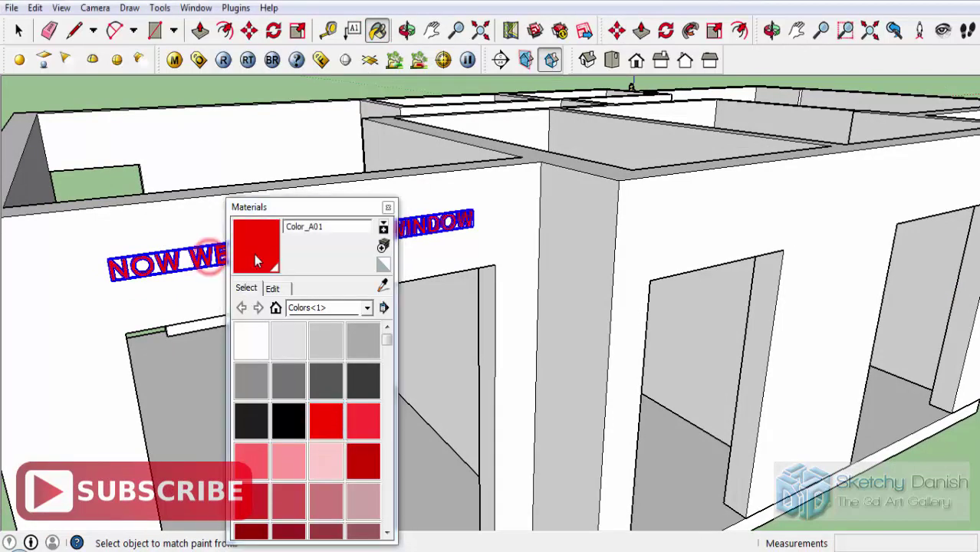
click(387, 209)
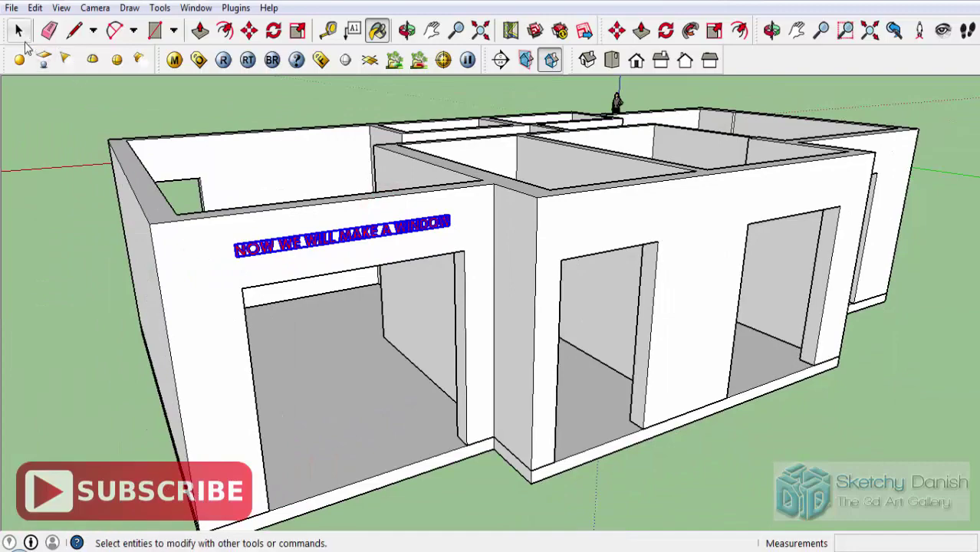
click(19, 31)
middle_drag(33, 246, 33, 240)
scroll(33, 240, up, 3)
- Draw a rectangle covering the wall opening below the red label
scroll(257, 138, up, 3)
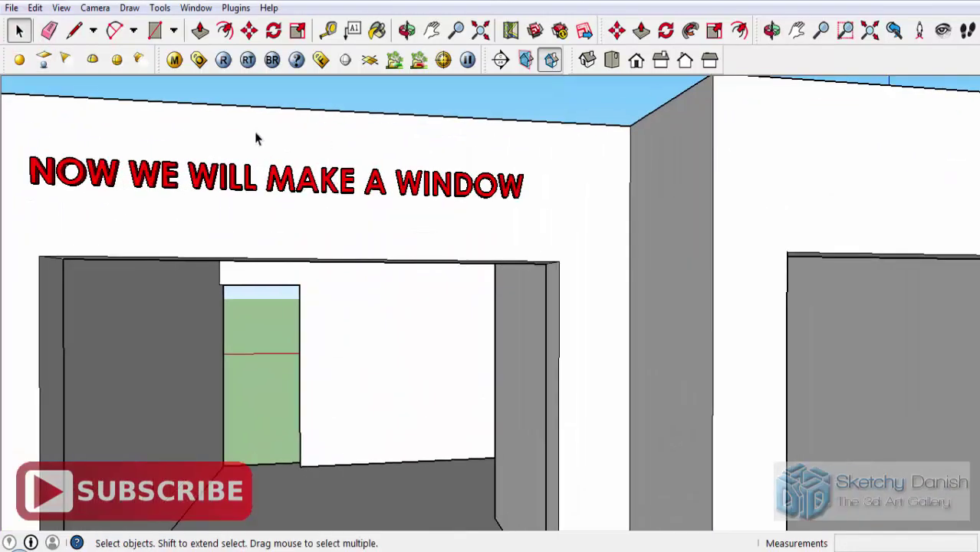
scroll(452, 188, down, 2)
middle_drag(453, 188, 444, 193)
scroll(444, 269, down, 3)
mouse_move(445, 269)
middle_down()
mouse_move(303, 422)
mouse_move(500, 373)
mouse_move(486, 313)
mouse_move(371, 358)
mouse_move(499, 307)
mouse_move(591, 204)
middle_up()
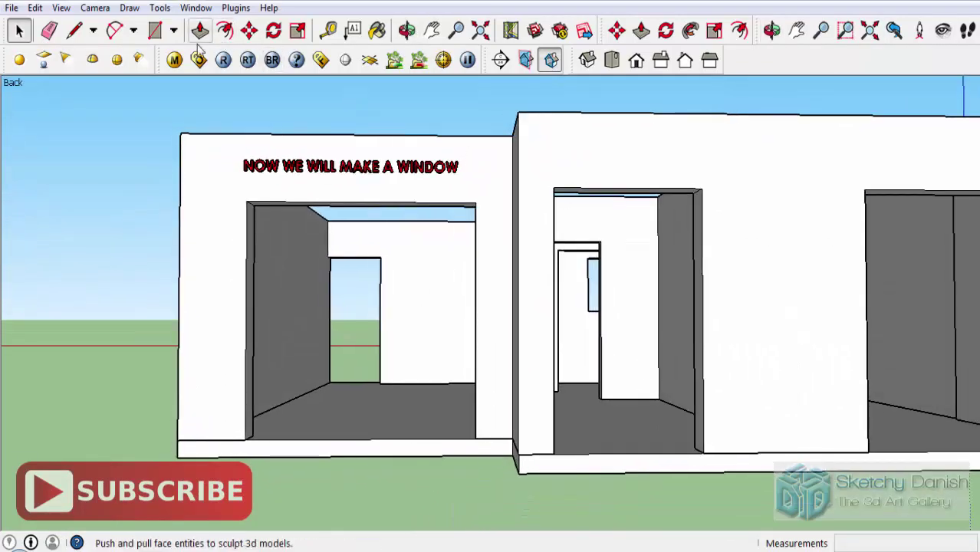
click(157, 31)
click(252, 201)
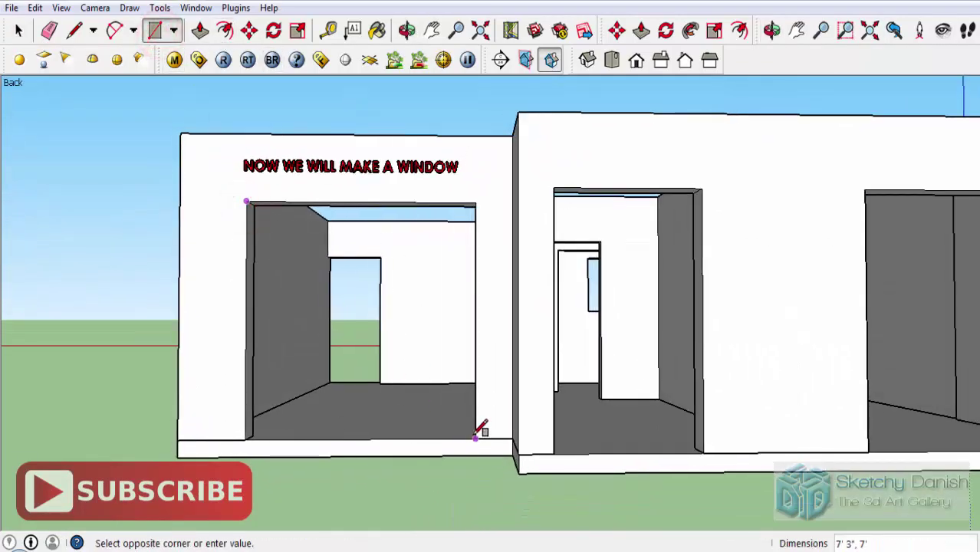
click(474, 435)
middle_drag(431, 374, 396, 266)
- Cancel an Offset attempt and delete the rectangle's face to reopen the hole
click(228, 31)
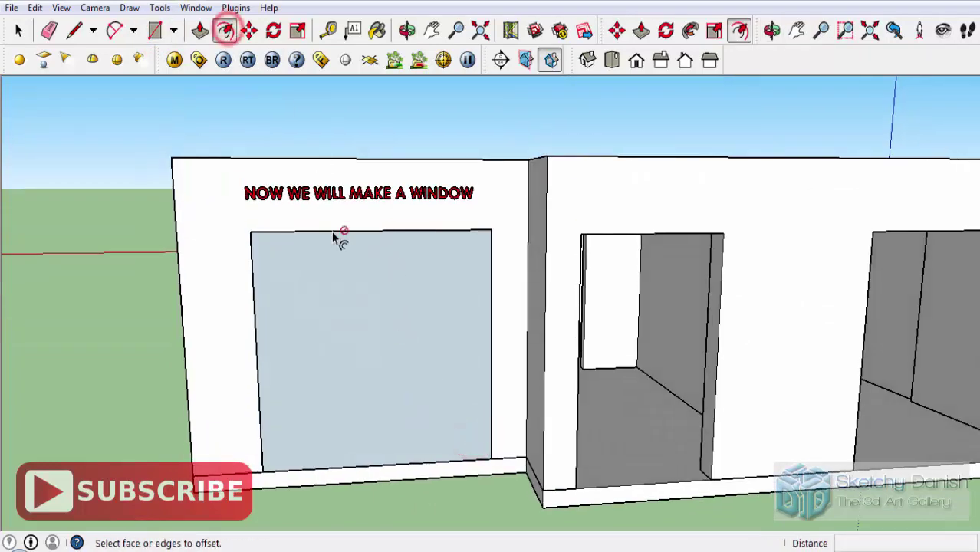
click(330, 232)
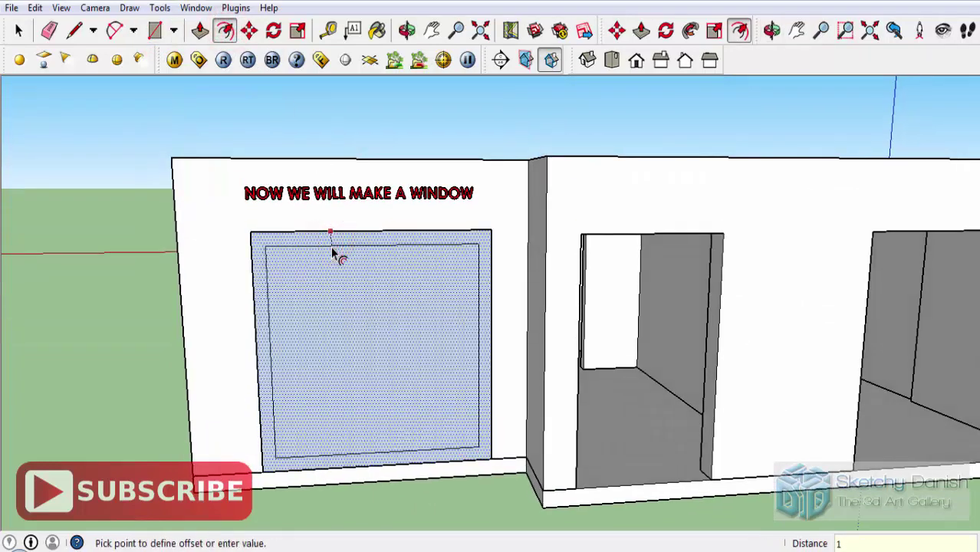
key(Escape)
scroll(338, 299, up, 3)
key(space)
click(339, 316)
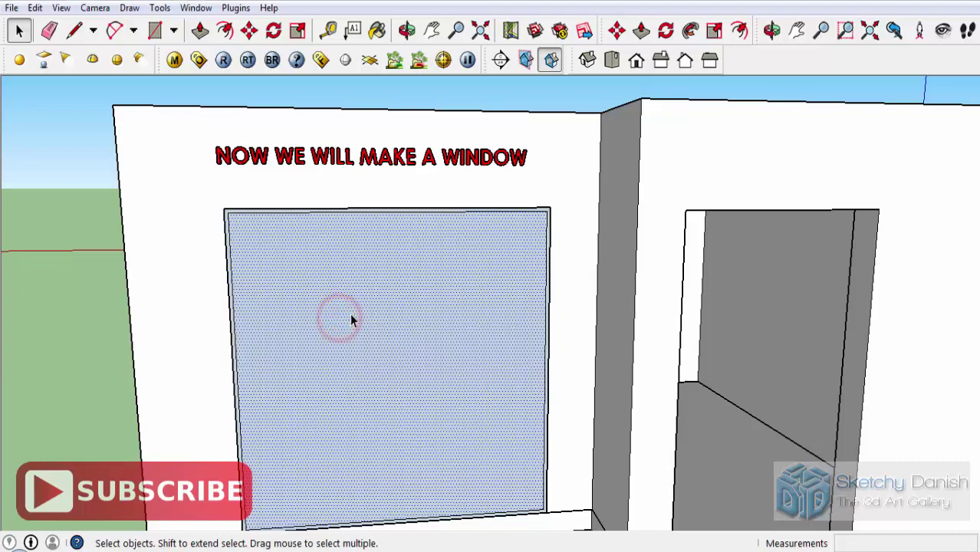
key(Delete)
- Push/Pull the frame strip 9 inches deep, then pull its face out 1/4 inch
mouse_move(495, 272)
middle_down()
mouse_move(322, 269)
mouse_move(115, 284)
mouse_move(436, 225)
middle_up()
scroll(601, 318, up, 1)
scroll(595, 327, up, 2)
key(p)
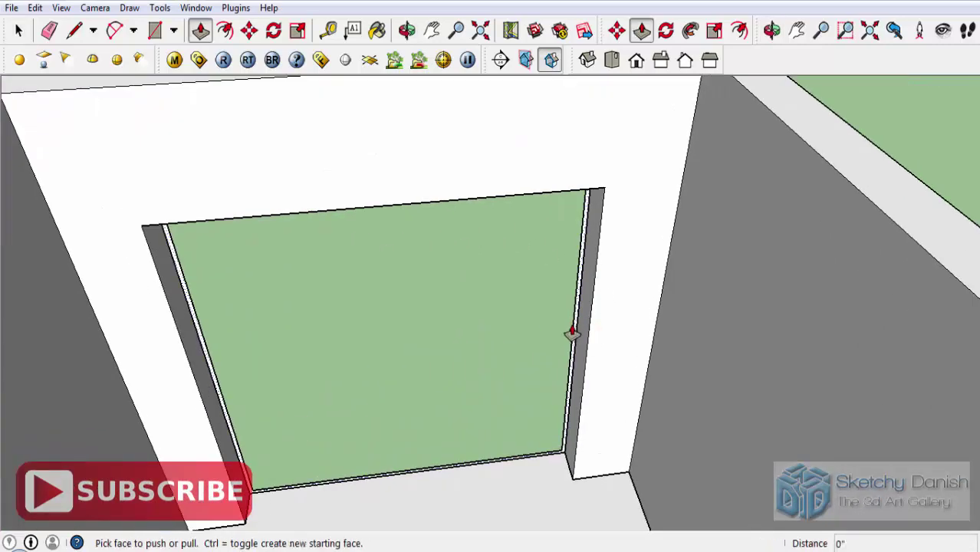
click(572, 333)
click(631, 234)
scroll(593, 427, down, 2)
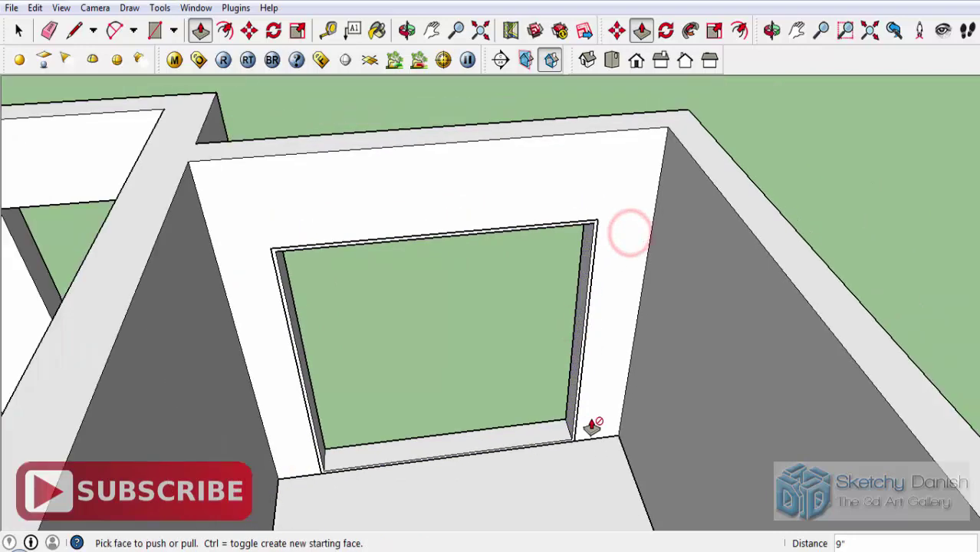
scroll(370, 410, up, 2)
scroll(583, 384, up, 1)
scroll(634, 371, up, 1)
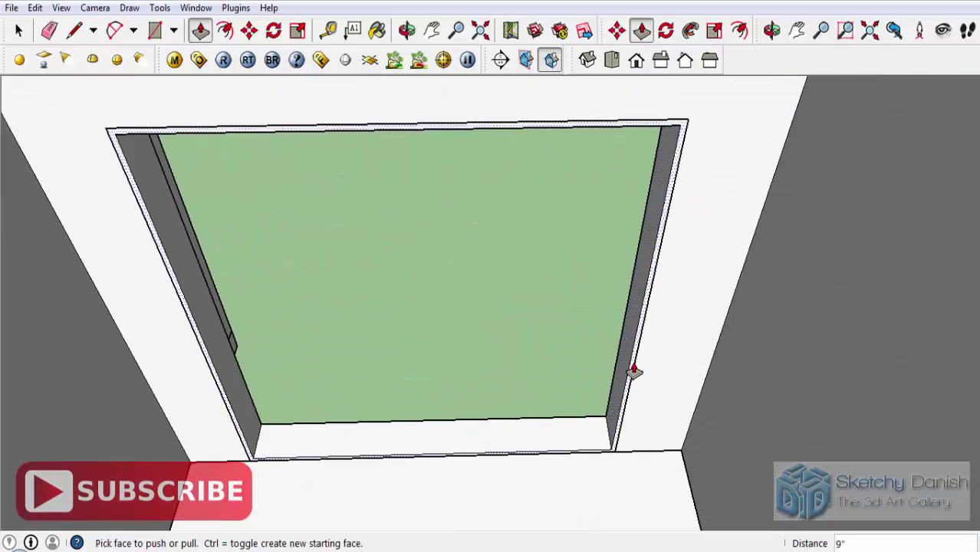
click(633, 372)
text(.25)
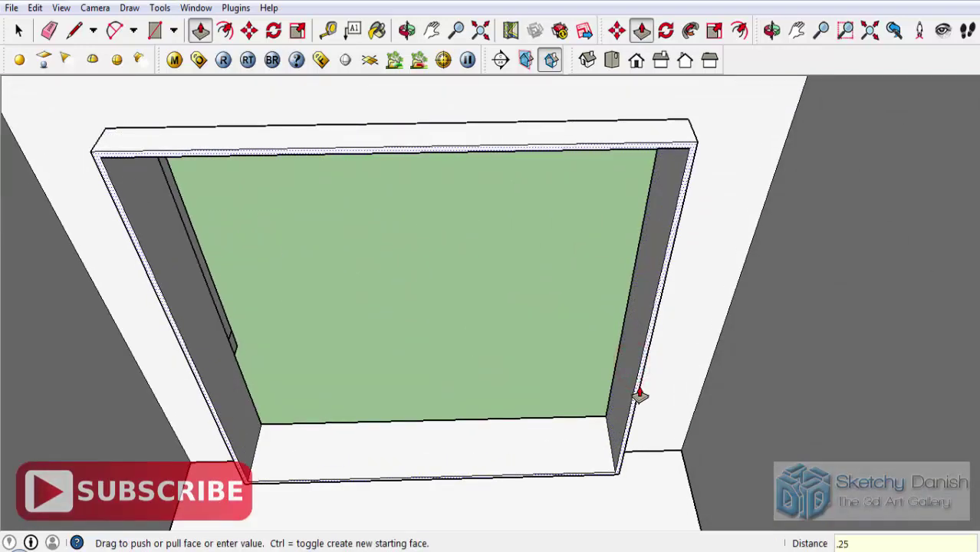
key(Return)
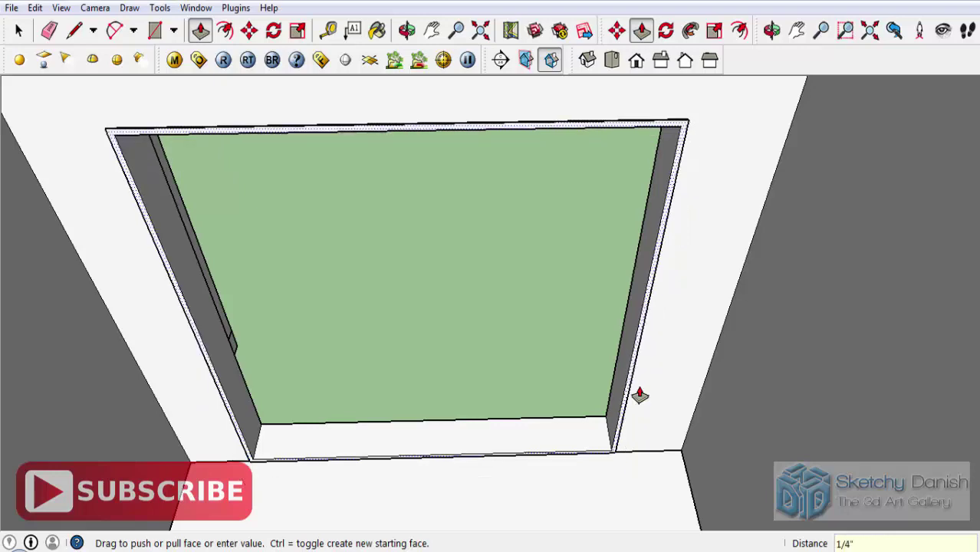
- Box-select all the window frame geometry and make it a single group
mouse_move(669, 305)
middle_down()
mouse_move(575, 407)
mouse_move(674, 350)
middle_up()
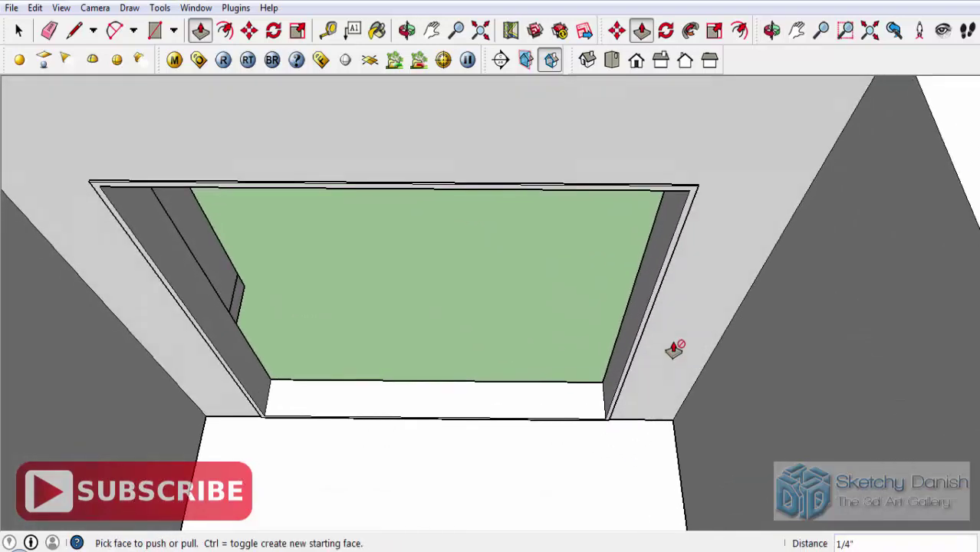
scroll(674, 349, down, 5)
mouse_move(700, 397)
middle_down()
mouse_move(396, 361)
mouse_move(274, 336)
mouse_move(592, 349)
mouse_move(62, 318)
mouse_move(401, 368)
middle_up()
scroll(384, 322, up, 3)
key(p)
scroll(343, 324, up, 2)
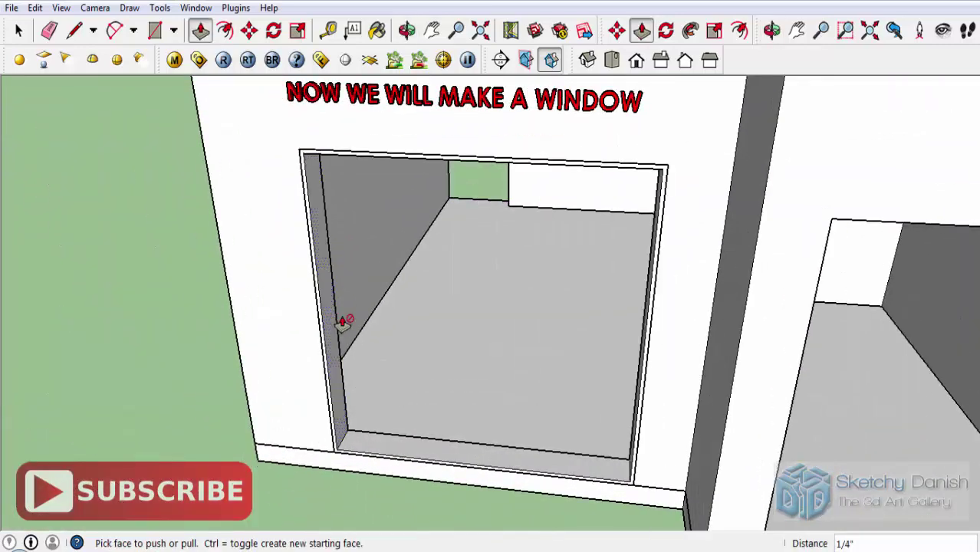
mouse_move(343, 323)
middle_down()
mouse_move(372, 346)
mouse_move(365, 341)
middle_up()
key(space)
mouse_move(276, 151)
mouse_down()
mouse_move(479, 417)
mouse_move(664, 512)
mouse_up()
right_click(533, 453)
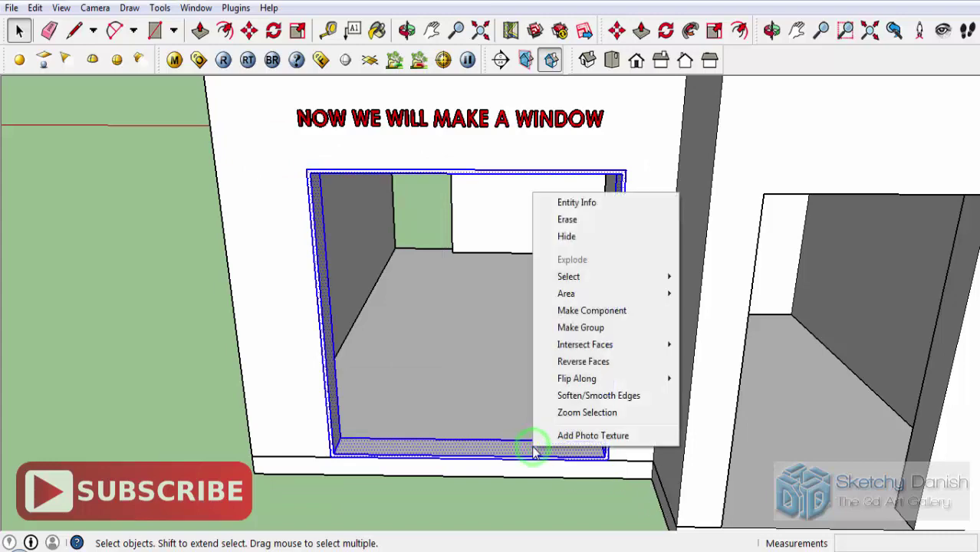
click(606, 328)
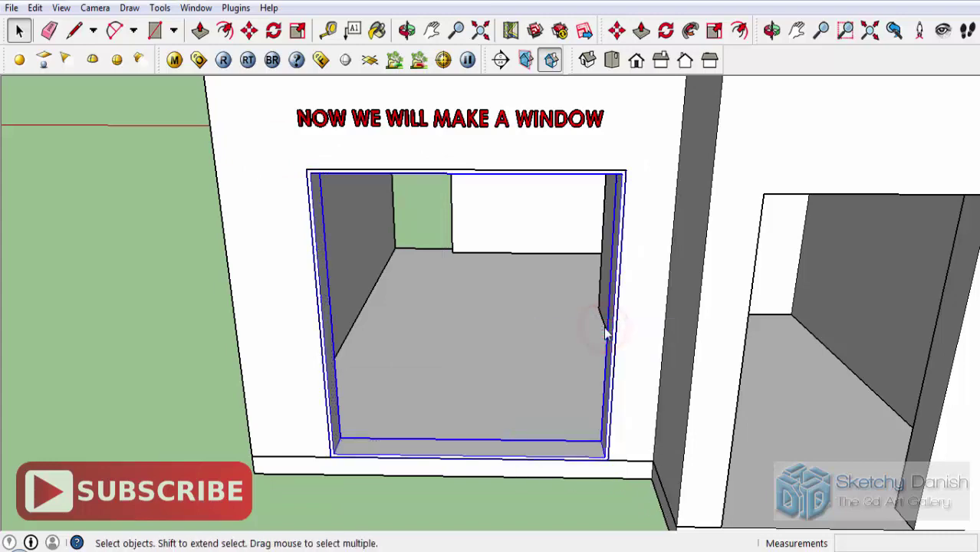
mouse_move(544, 524)
middle_down()
mouse_move(501, 329)
mouse_move(520, 302)
middle_up()
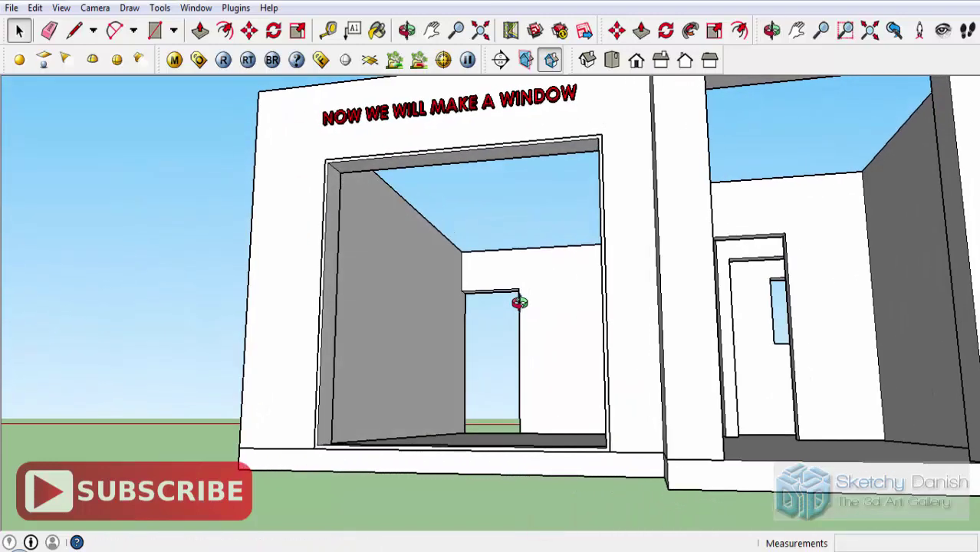
- Zoom in on the window's lower corner and start a line chain at the frame corner
mouse_move(391, 232)
middle_down()
mouse_move(414, 265)
mouse_move(324, 447)
mouse_move(269, 443)
mouse_move(333, 421)
middle_up()
scroll(323, 447, up, 5)
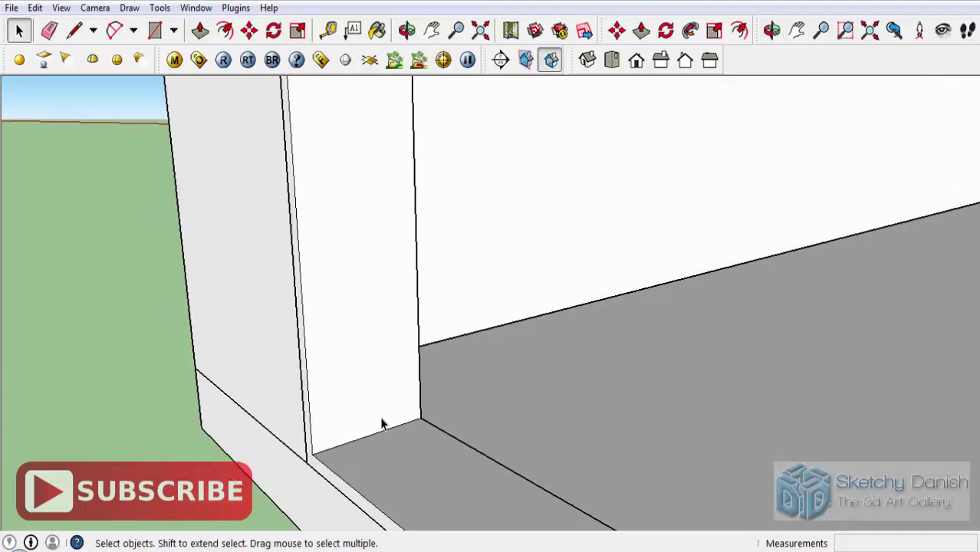
key(t)
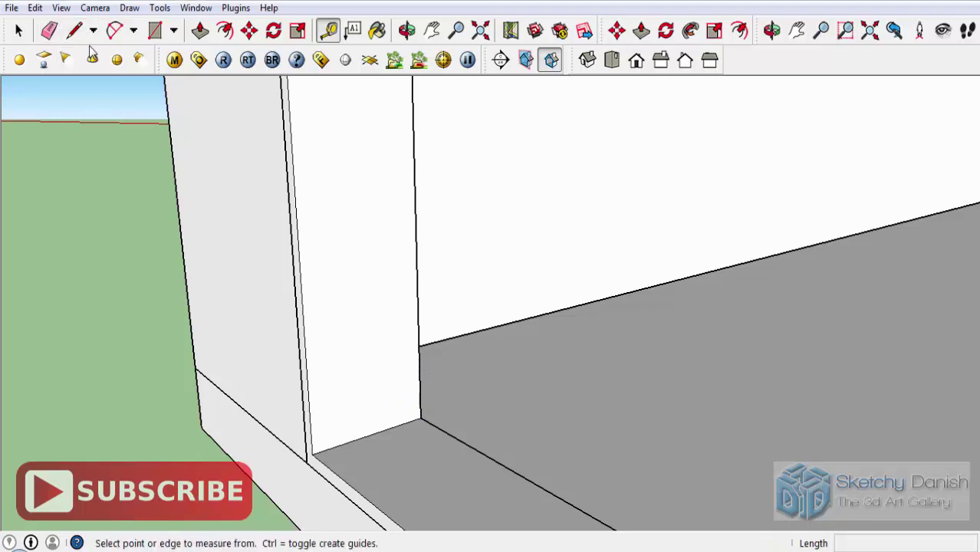
key(l)
click(401, 424)
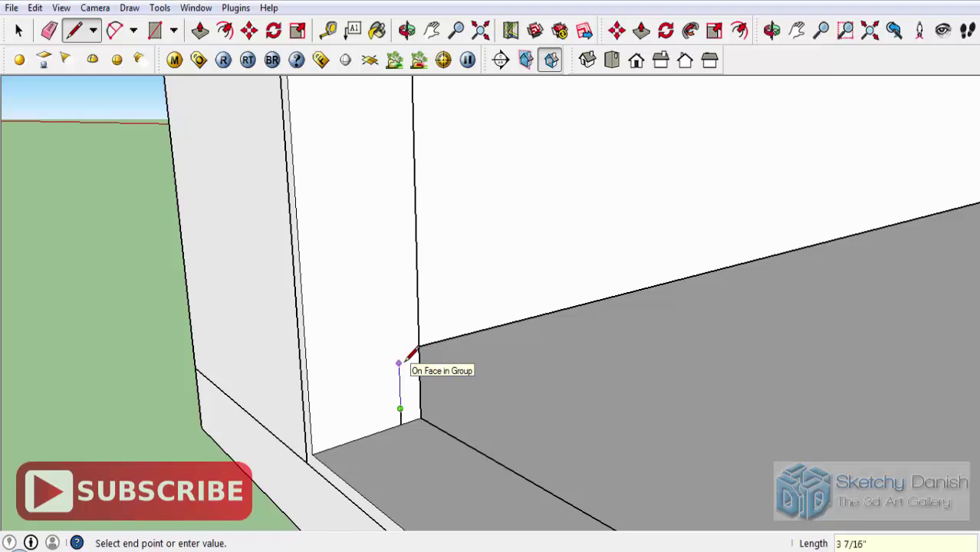
scroll(372, 407, up, 2)
scroll(367, 407, up, 2)
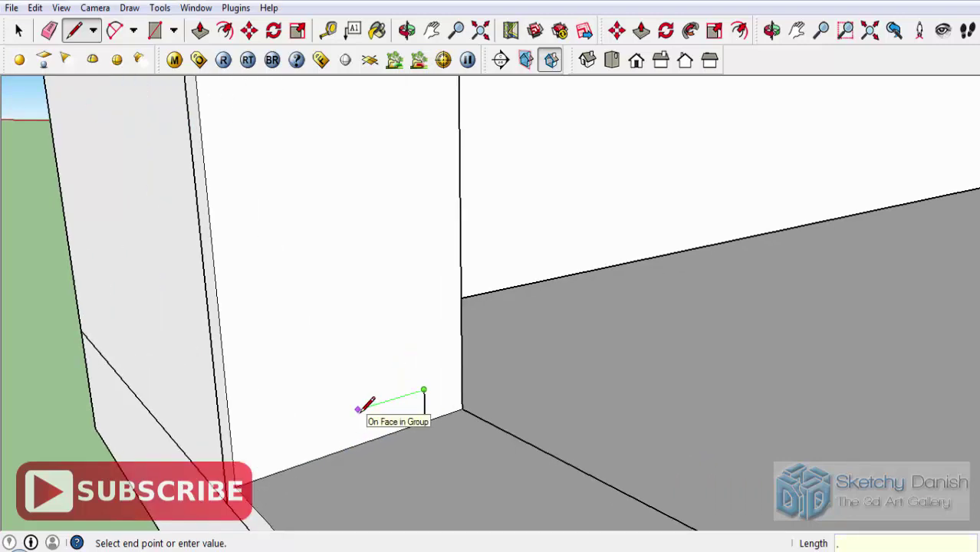
scroll(399, 399, up, 2)
scroll(419, 392, up, 1)
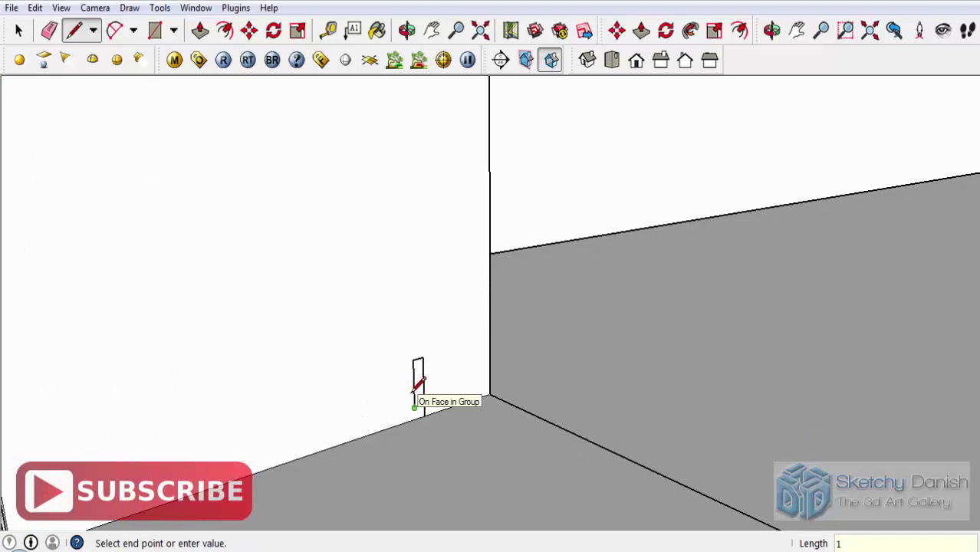
key(Escape)
- Draw a short vertical line near the inside corner, undo it, and restart from its endpoint
click(413, 360)
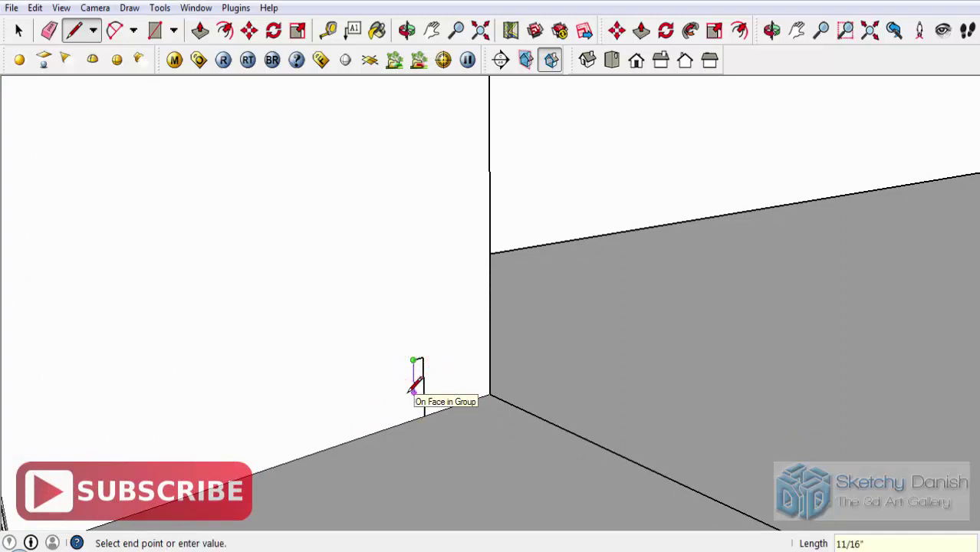
click(414, 396)
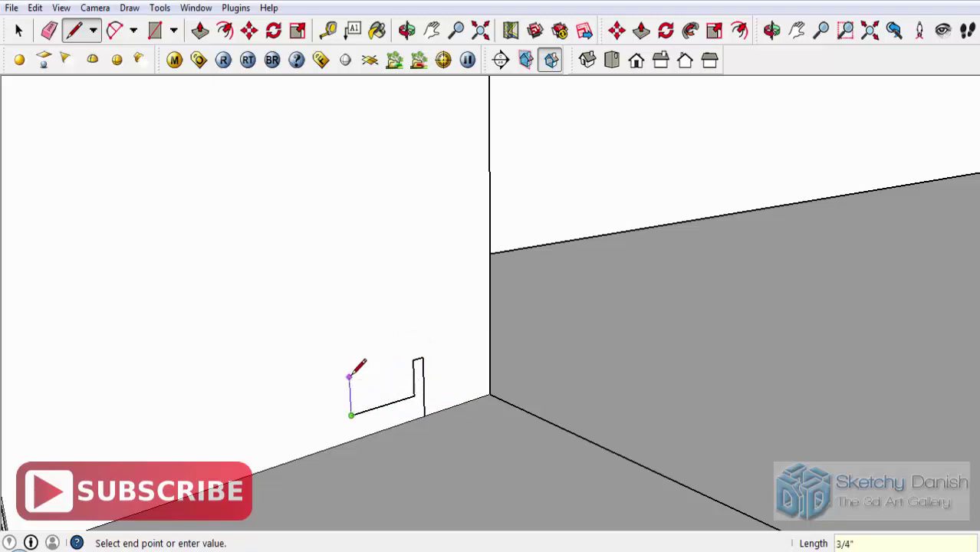
key(ctrl+z)
click(413, 396)
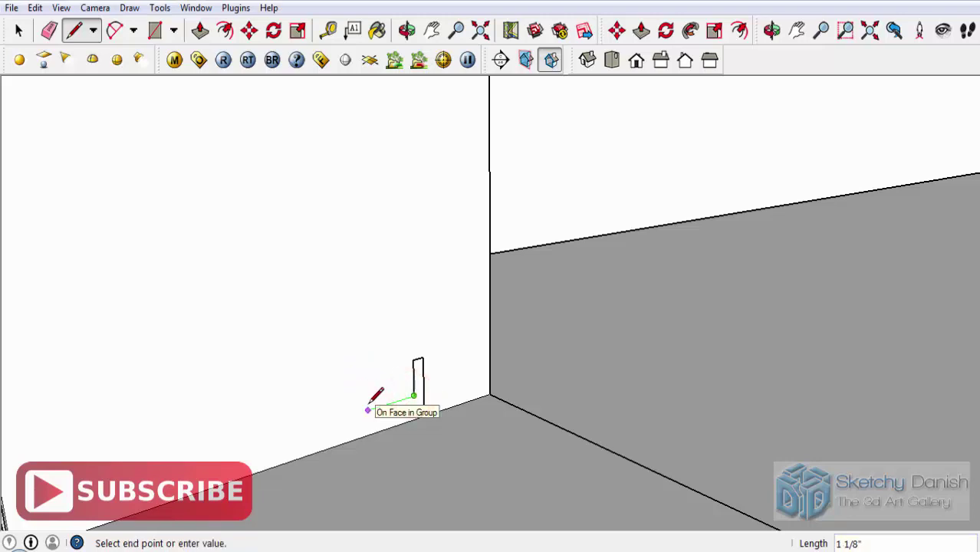
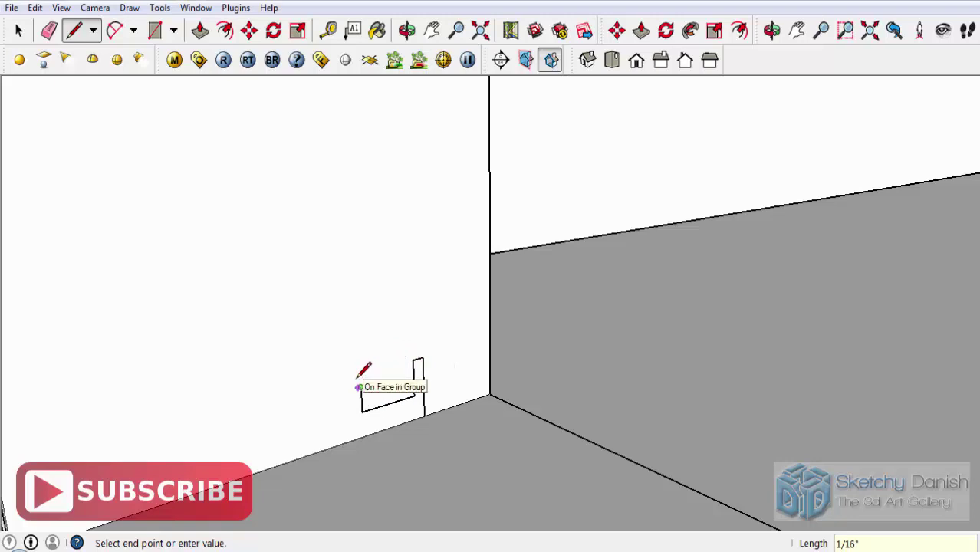
- Draw the comb outline's upright and connecting segments with typed lengths such as .7 and .25
scroll(310, 398, up, 2)
key(Escape)
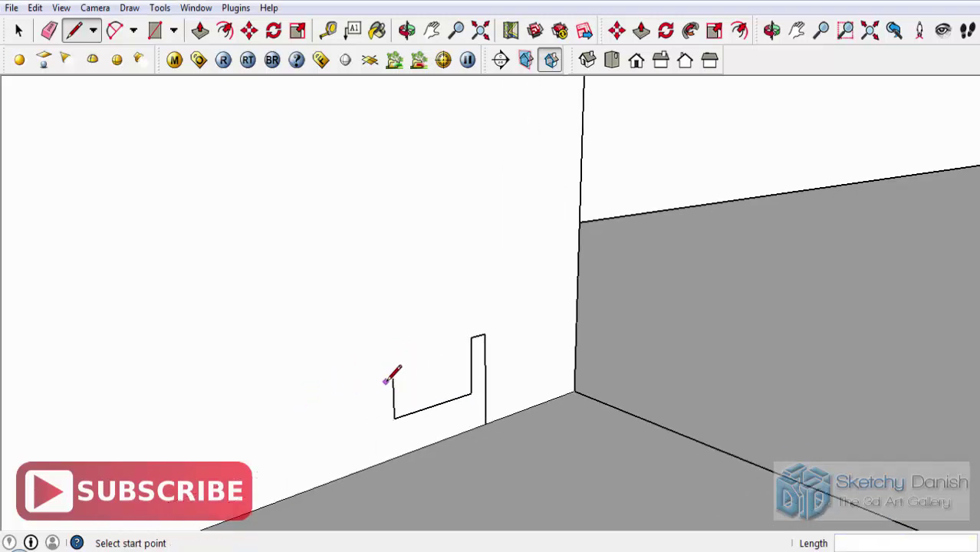
click(395, 418)
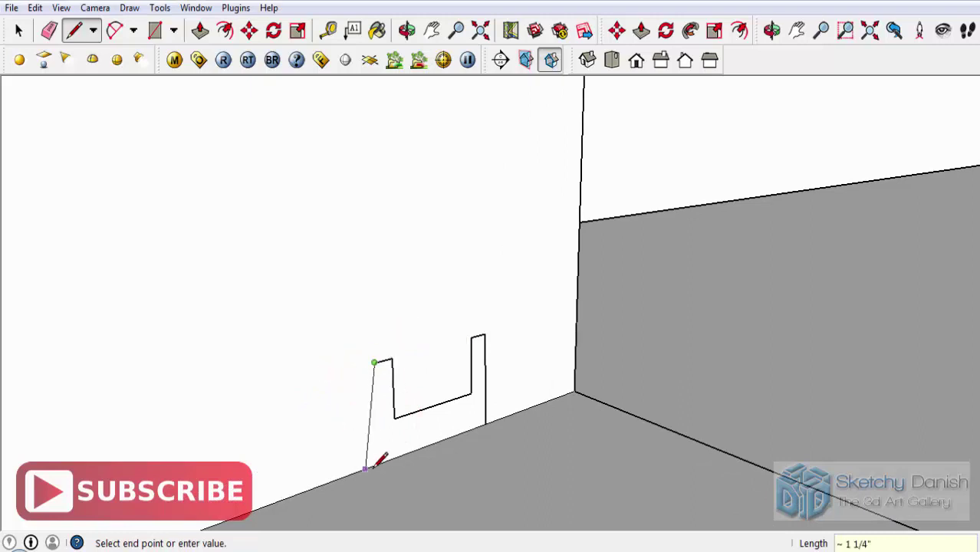
key(Return)
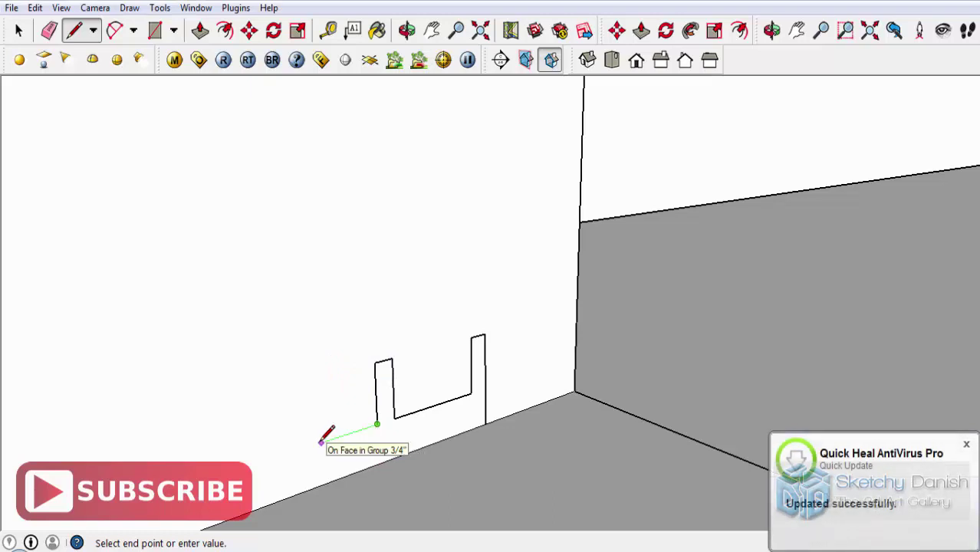
key(Return)
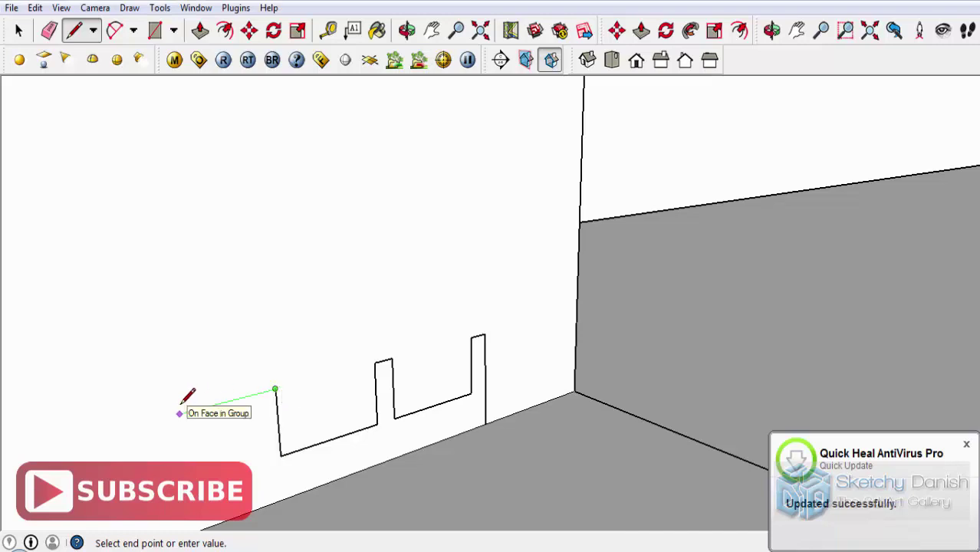
text(.25)
click(254, 395)
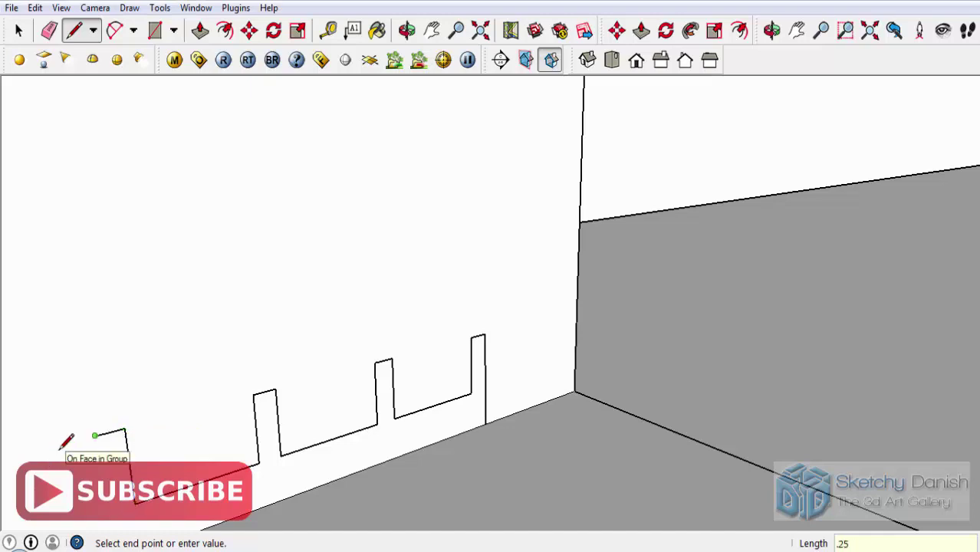
key(Return)
- Close the comb outline at its start point and orbit to view it beside the window wall
scroll(230, 306, down, 3)
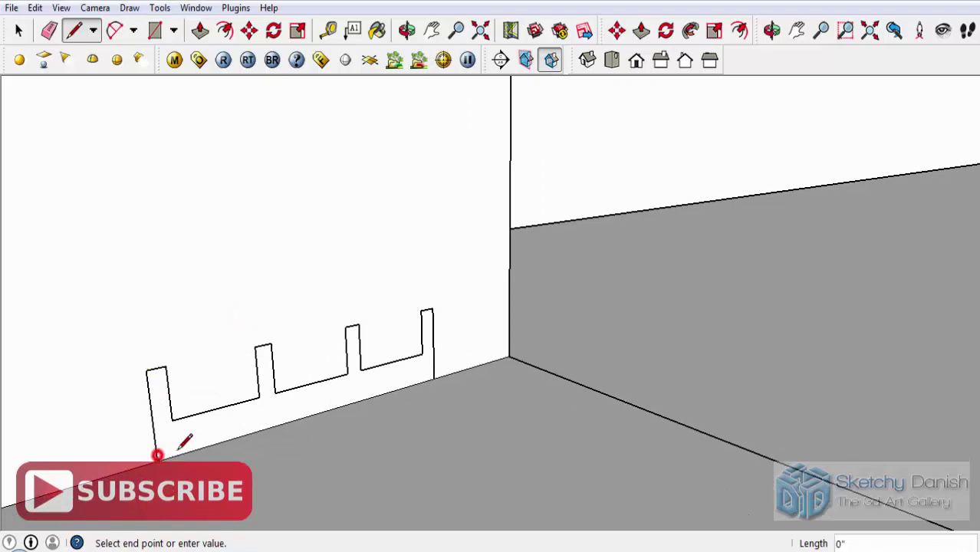
click(438, 374)
scroll(438, 376, down, 3)
mouse_move(438, 377)
middle_down()
mouse_move(495, 398)
mouse_move(470, 415)
middle_up()
scroll(393, 373, up, 3)
scroll(402, 363, down, 3)
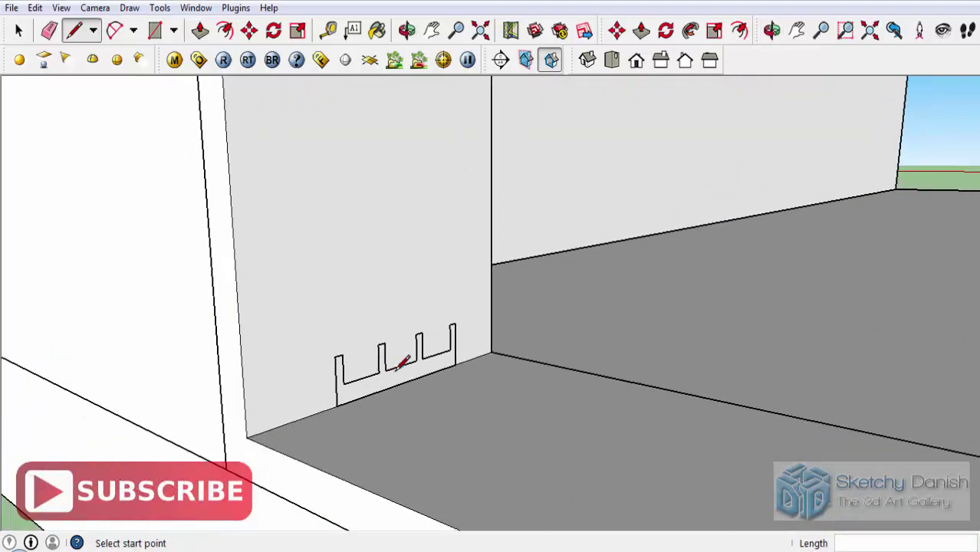
mouse_move(402, 363)
middle_down()
mouse_move(386, 384)
mouse_move(437, 437)
middle_up()
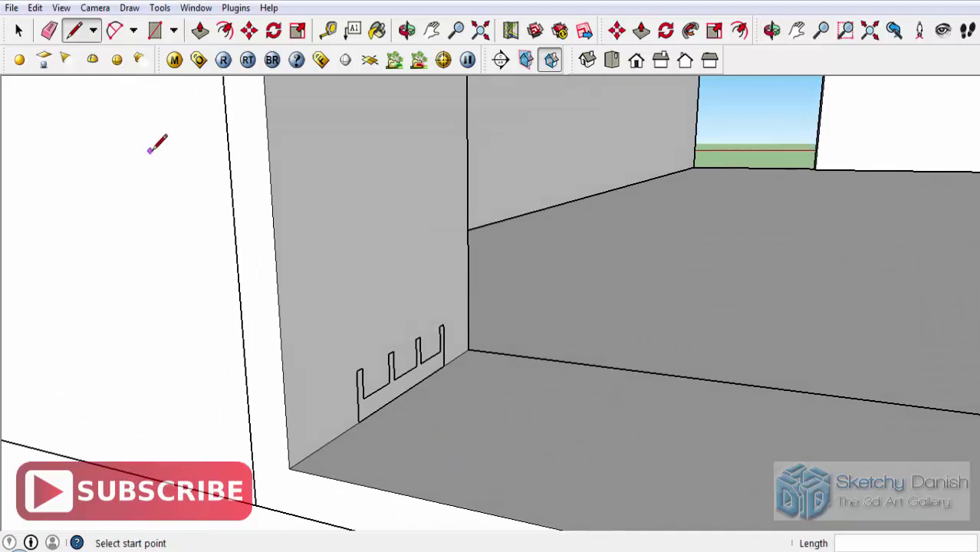
- Box-select the comb profile and move it to the wall's bottom corner
click(225, 31)
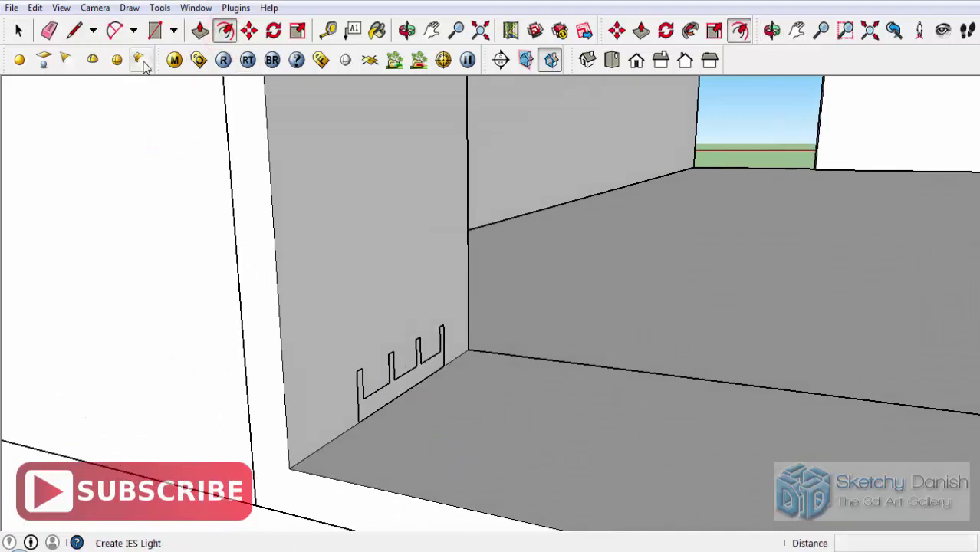
click(18, 31)
drag(310, 268, 519, 470)
middle_drag(442, 434, 477, 416)
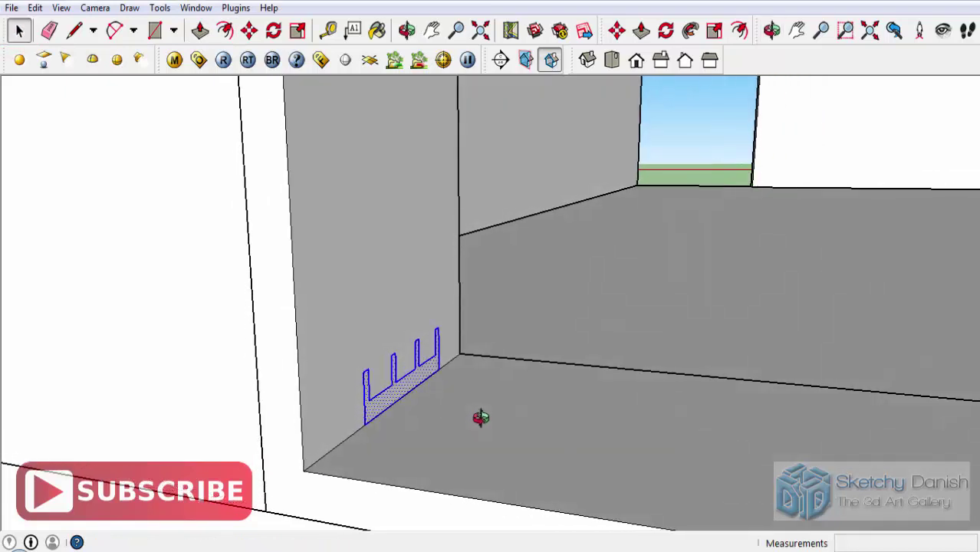
key(m)
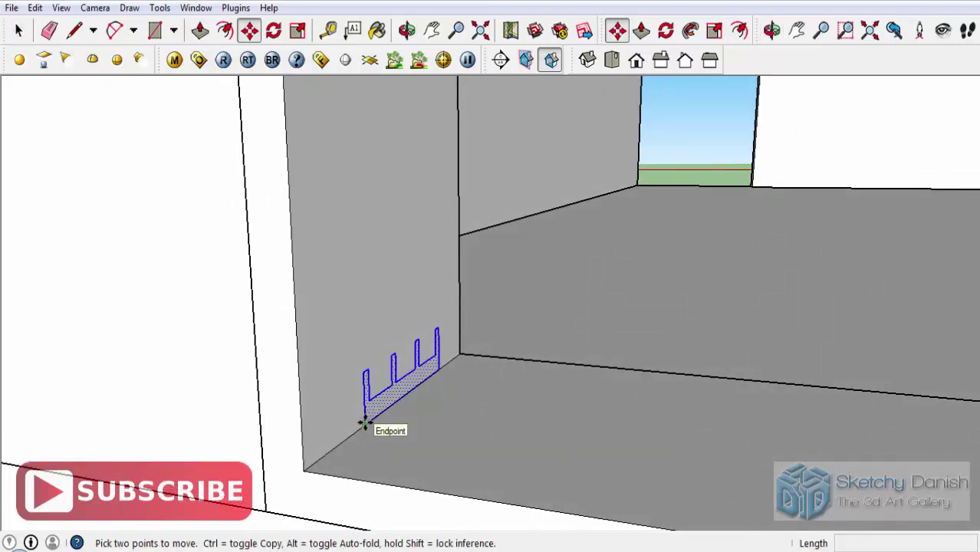
click(365, 423)
click(304, 471)
scroll(547, 361, down, 2)
scroll(473, 417, down, 2)
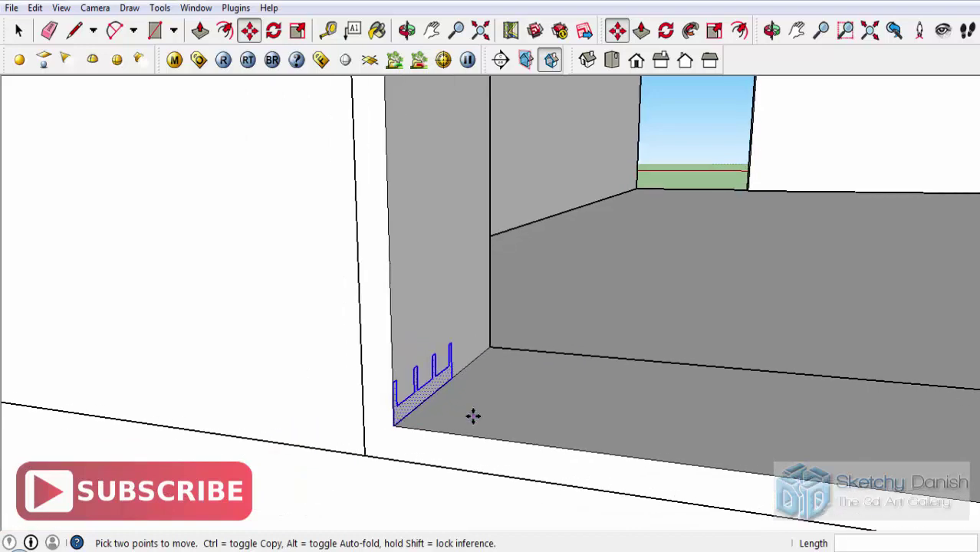
- Rotate the comb 45° about the wall–floor corner so it tilts toward the floor
click(275, 32)
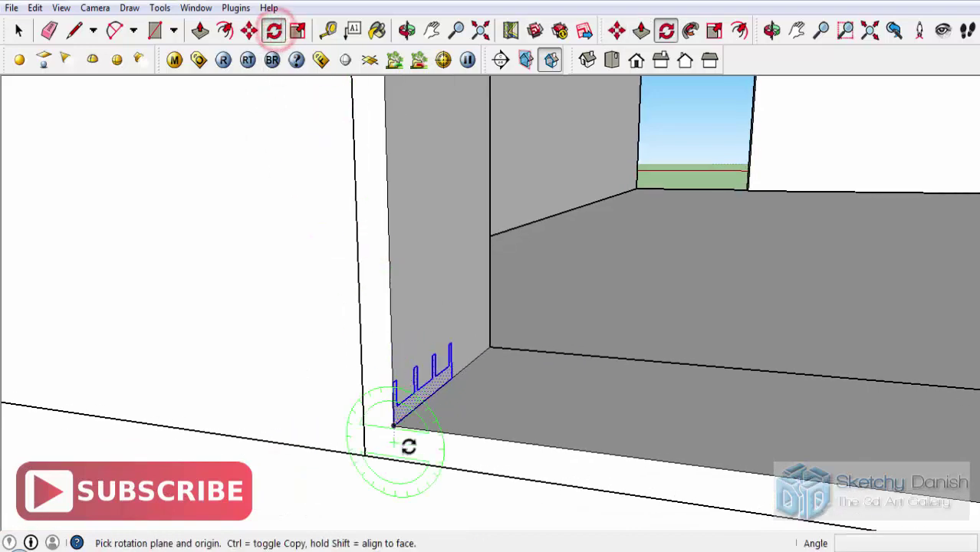
scroll(394, 434, up, 2)
scroll(393, 425, up, 2)
click(393, 420)
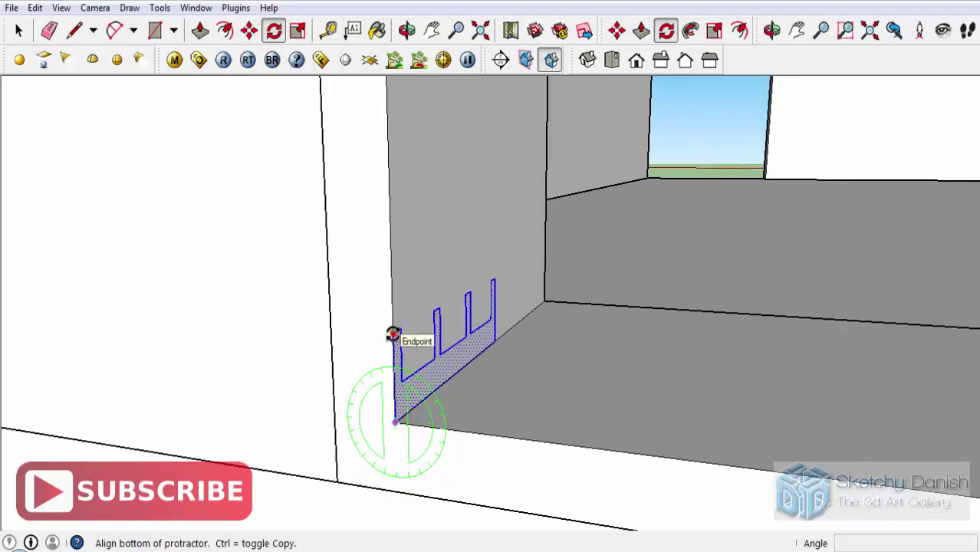
click(393, 331)
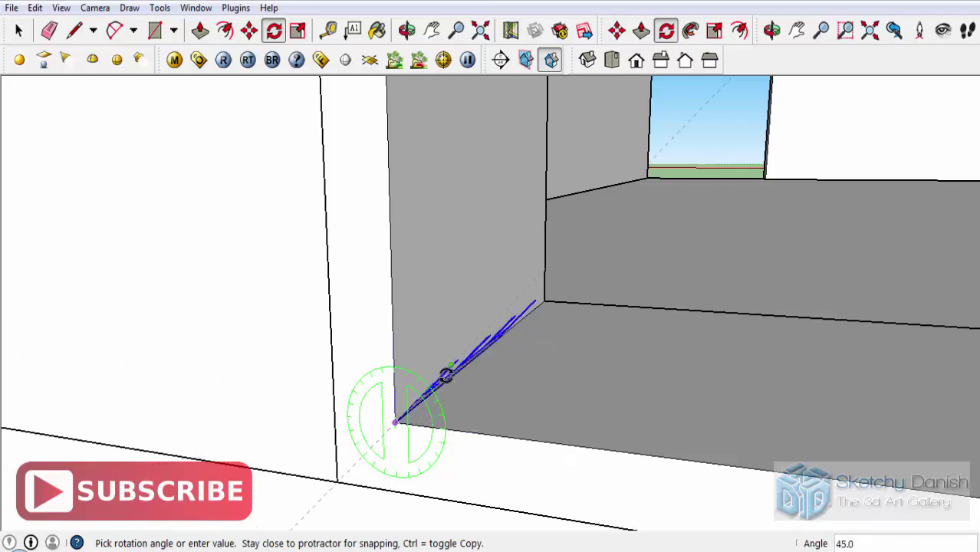
click(442, 373)
mouse_move(442, 372)
middle_down()
mouse_move(506, 520)
mouse_move(349, 415)
mouse_move(186, 256)
middle_up()
- Draw a rectangle from the window's top-left to bottom-right corner across the opening
click(18, 31)
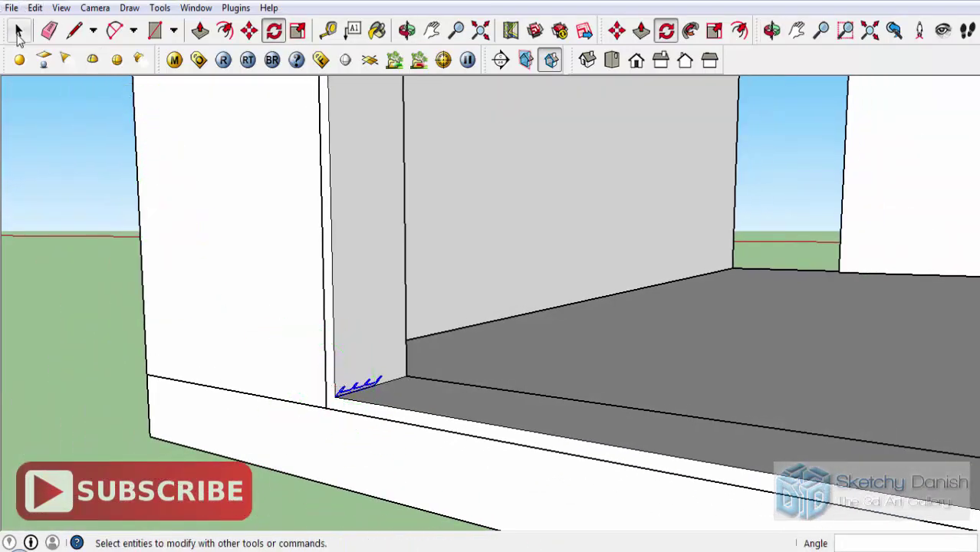
click(154, 30)
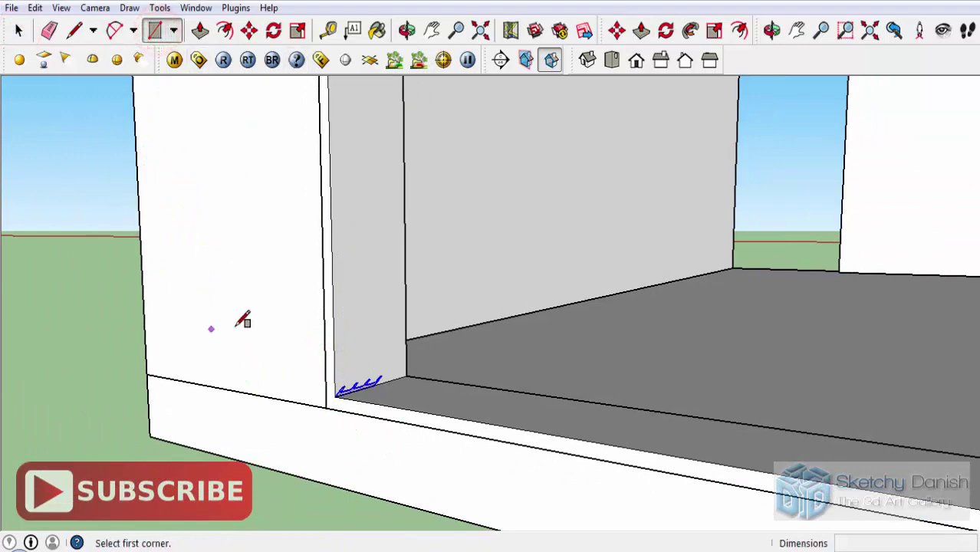
middle_drag(244, 320, 304, 414)
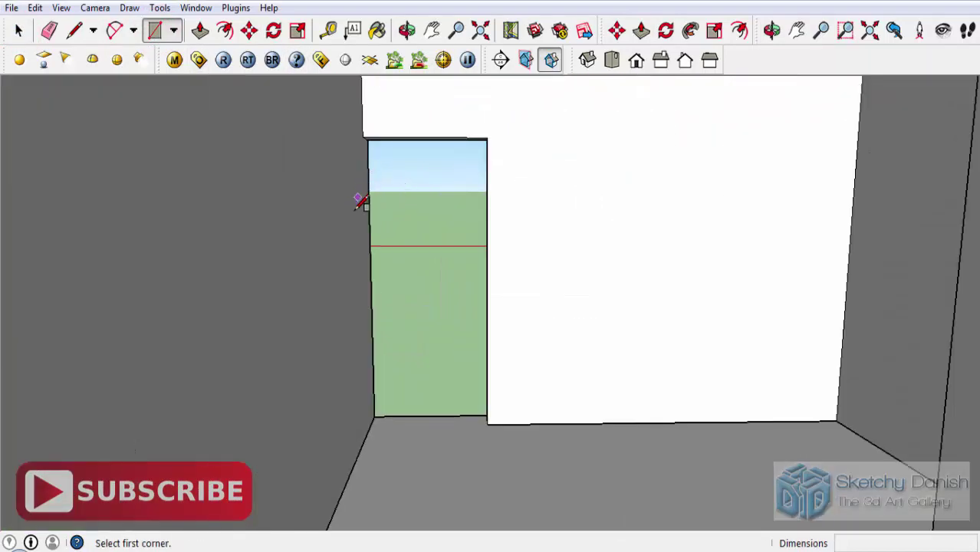
scroll(359, 201, down, 3)
click(182, 102)
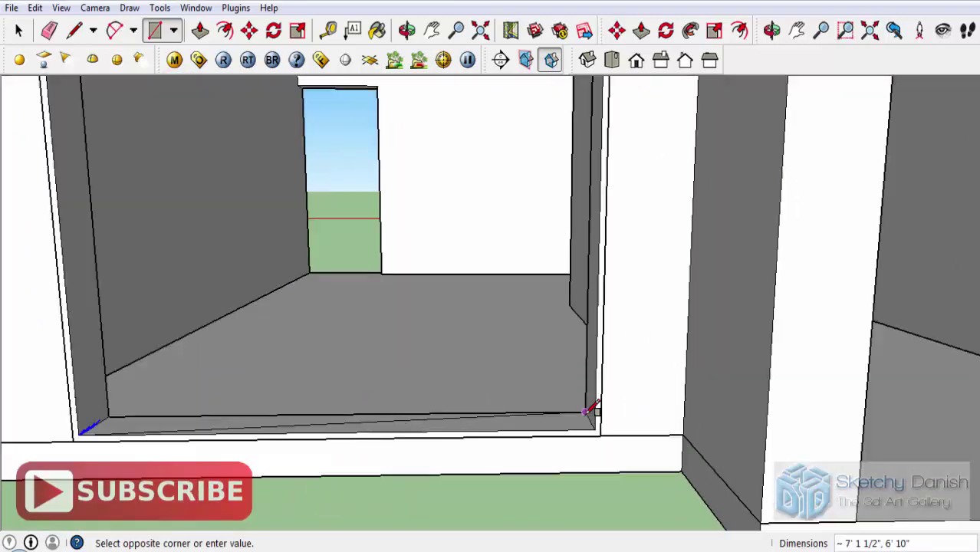
scroll(591, 410, up, 2)
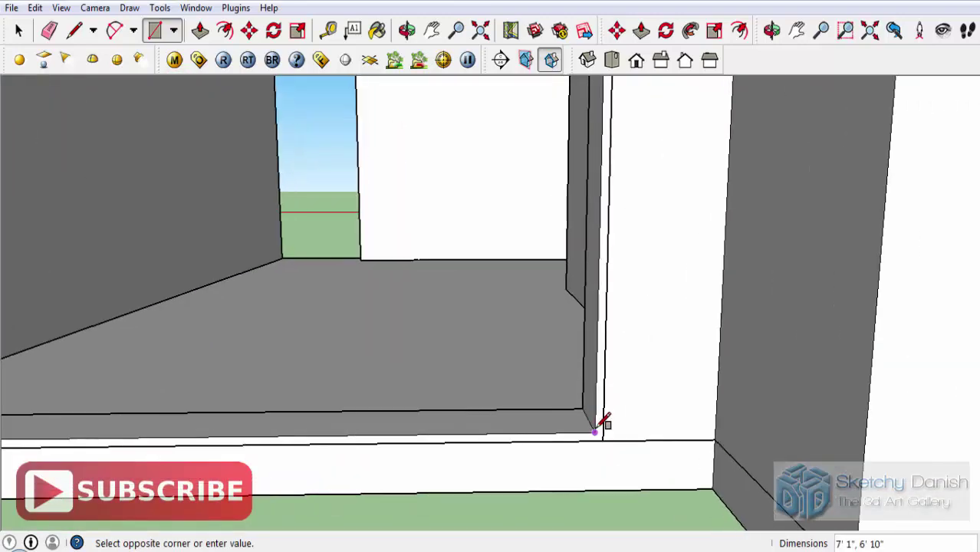
click(596, 429)
scroll(596, 428, down, 1)
scroll(596, 428, down, 2)
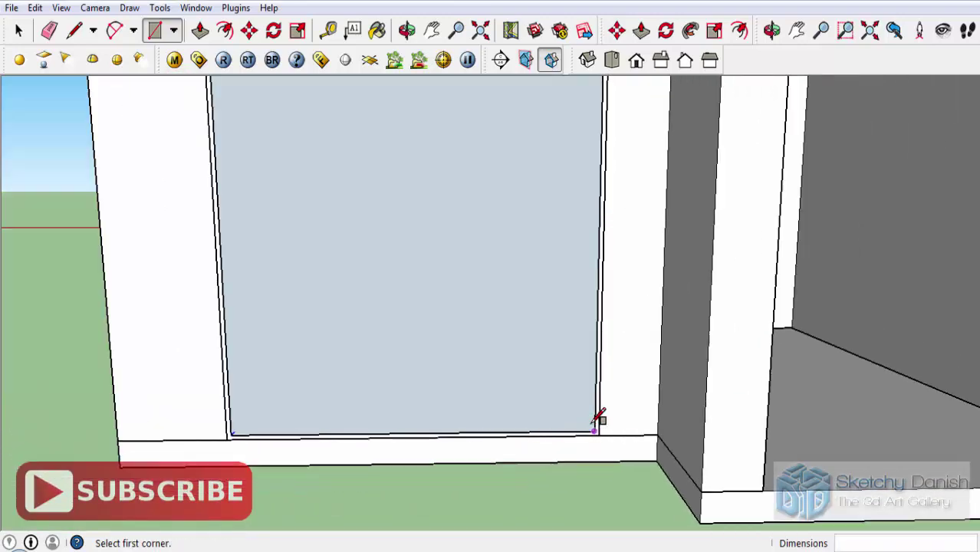
- Select the new window face and erase it to clear the opening
key(space)
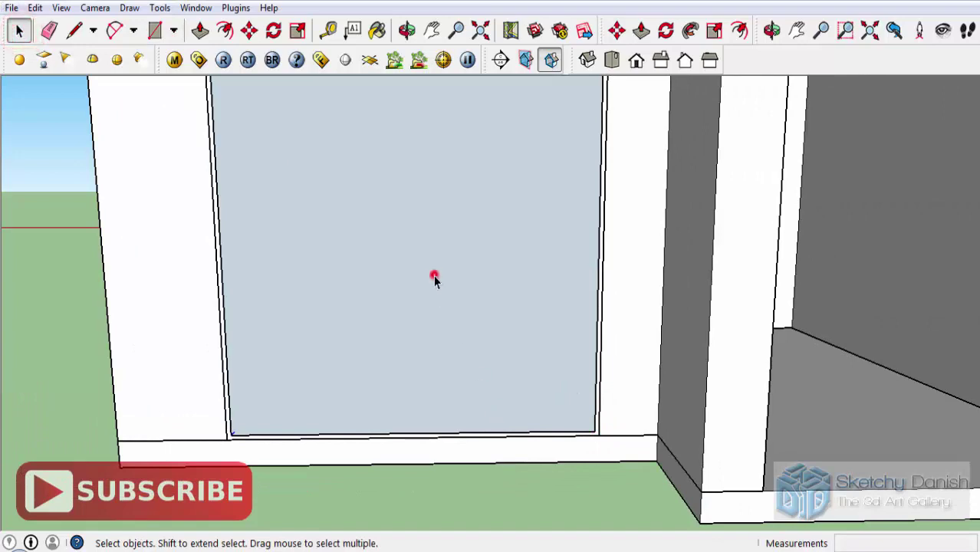
click(434, 279)
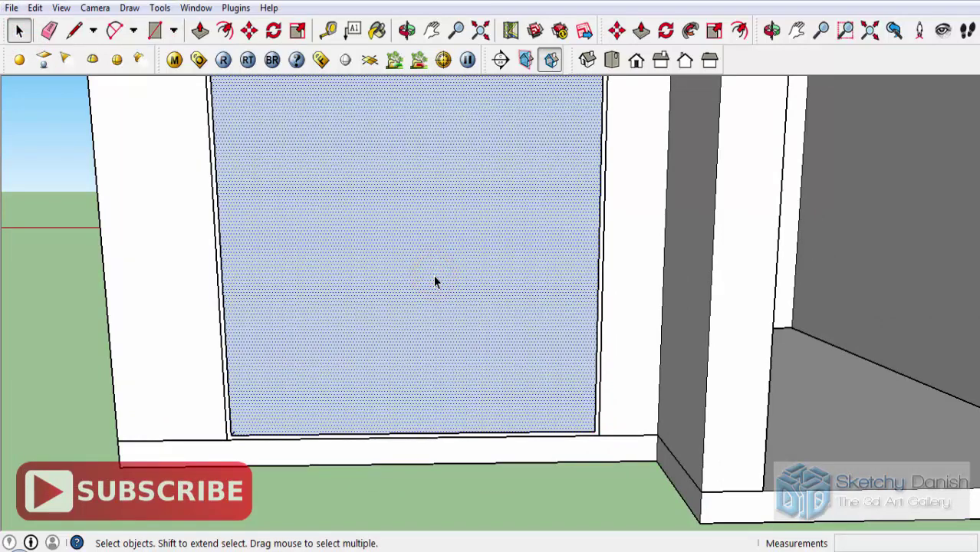
click(49, 30)
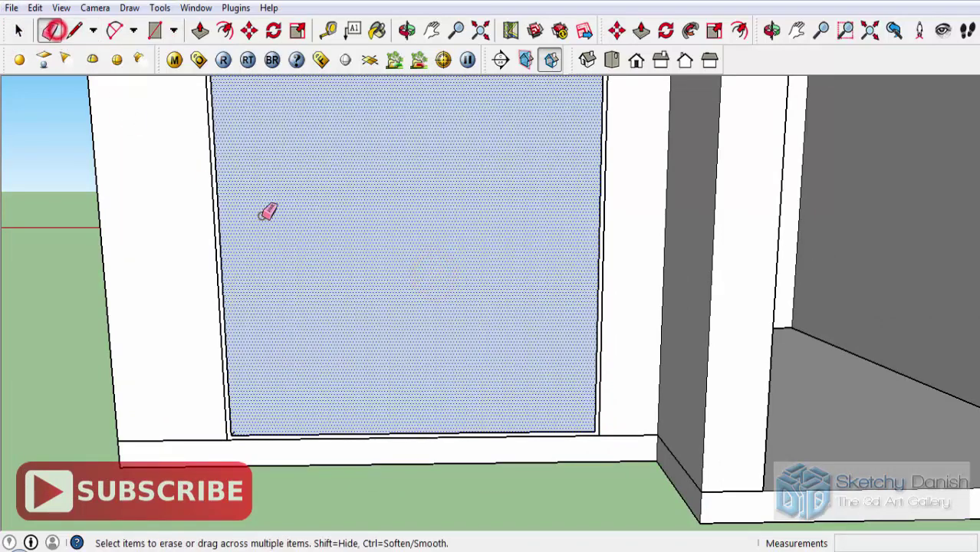
click(465, 204)
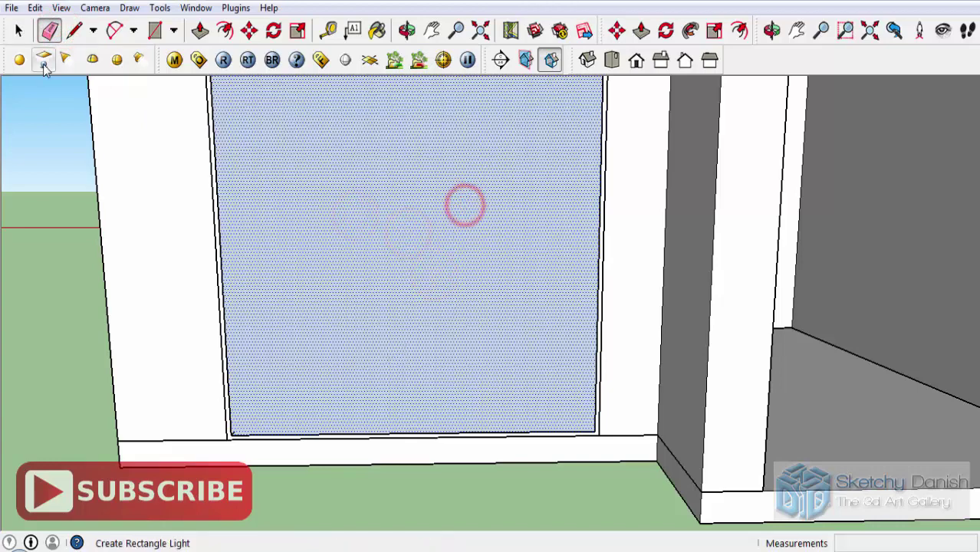
click(17, 30)
click(391, 177)
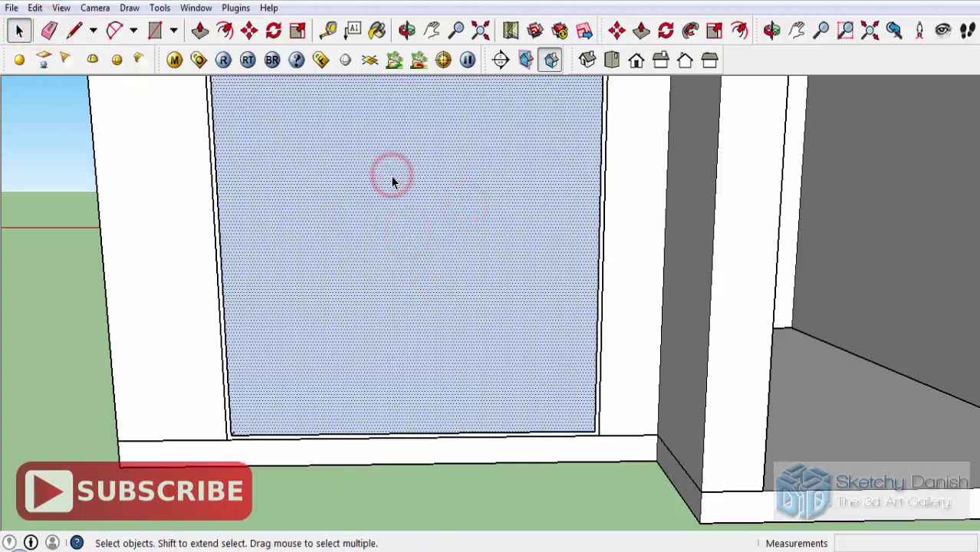
right_click(391, 181)
click(396, 201)
- Orbit and zoom around the window opening to inspect it from several angles
middle_drag(423, 203, 359, 420)
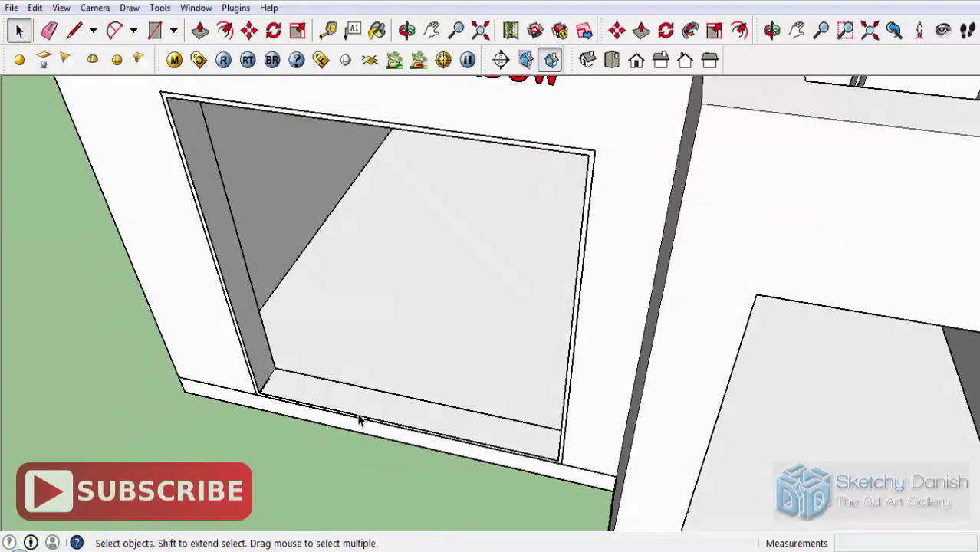
scroll(280, 399, up, 3)
scroll(272, 395, up, 2)
scroll(269, 391, up, 2)
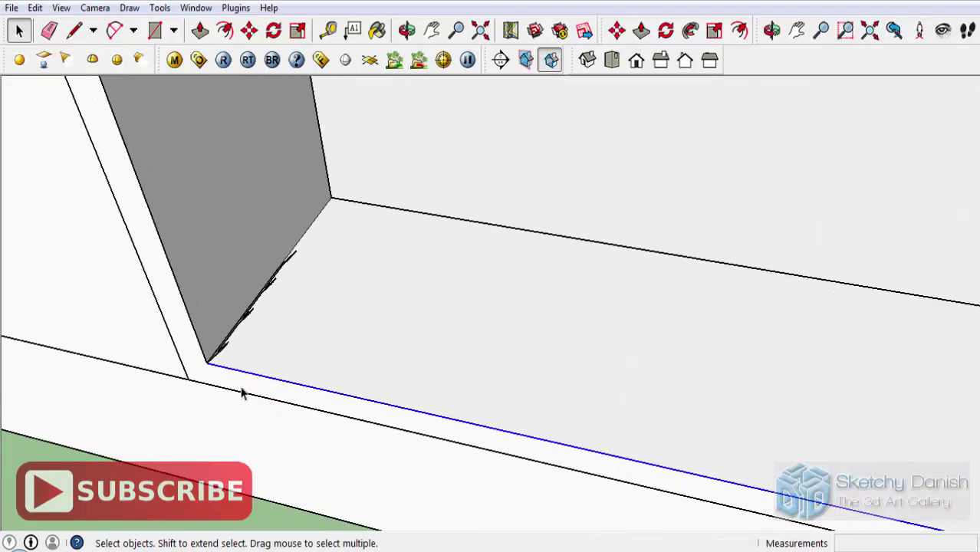
scroll(241, 389, up, 2)
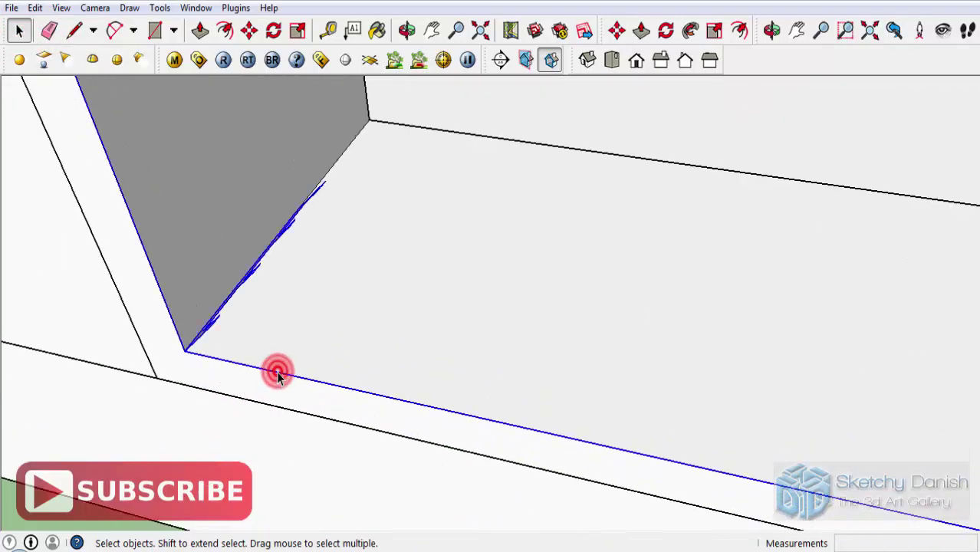
scroll(278, 374, down, 2)
scroll(277, 374, down, 2)
scroll(280, 376, down, 2)
scroll(286, 381, down, 2)
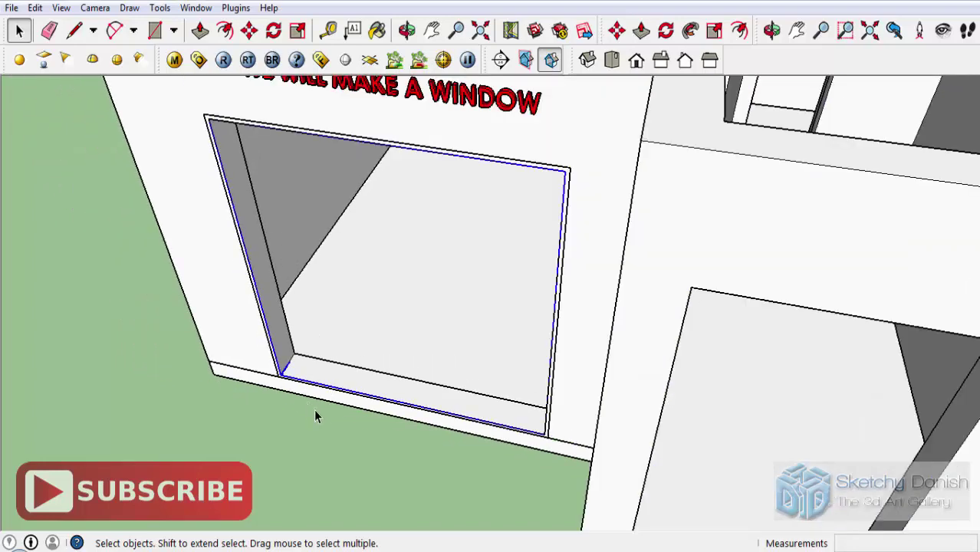
middle_drag(316, 416, 479, 386)
scroll(429, 391, up, 2)
scroll(398, 380, down, 2)
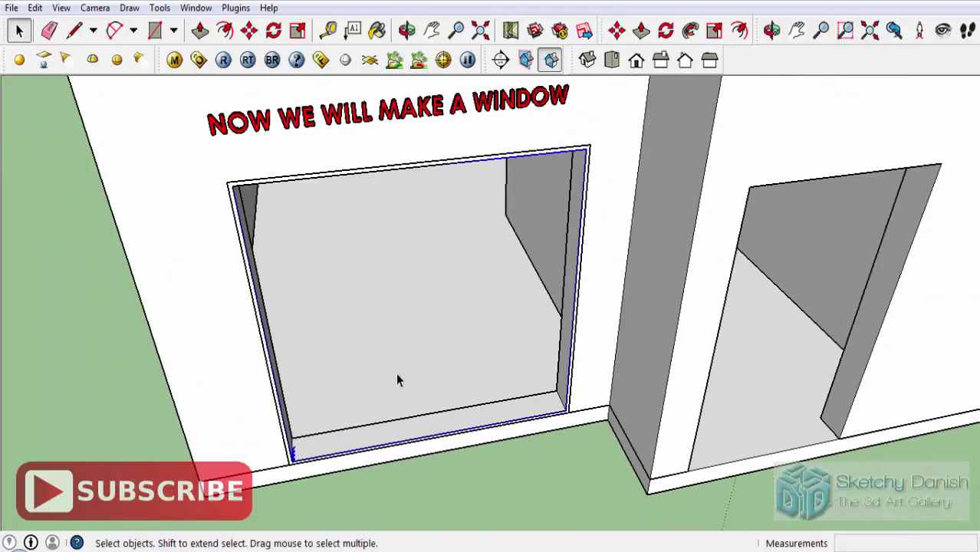
scroll(368, 422, up, 3)
scroll(338, 483, up, 1)
scroll(261, 478, up, 2)
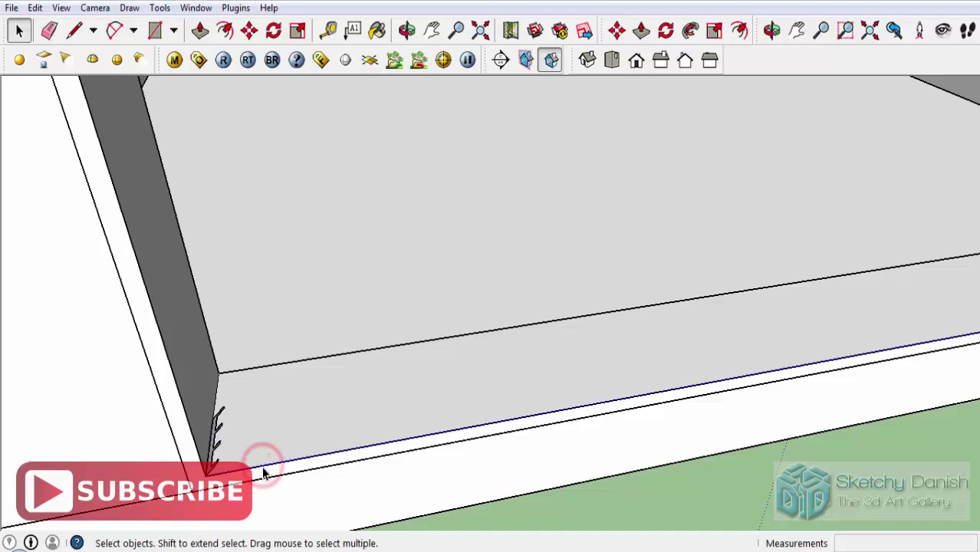
scroll(261, 474, down, 2)
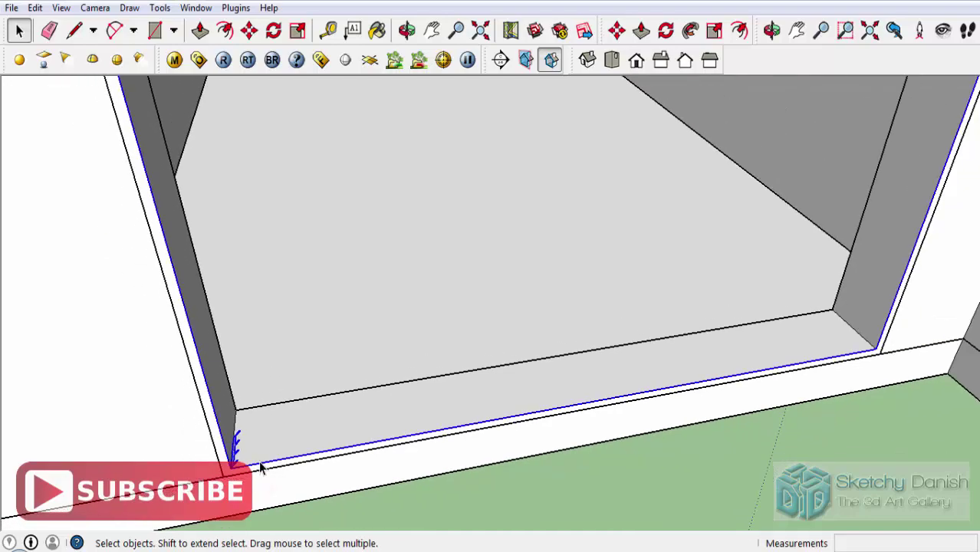
scroll(311, 465, down, 3)
- Face the window wall and box-select the edges around the opening
mouse_move(311, 465)
middle_down()
mouse_move(350, 405)
mouse_move(540, 198)
mouse_move(265, 280)
middle_up()
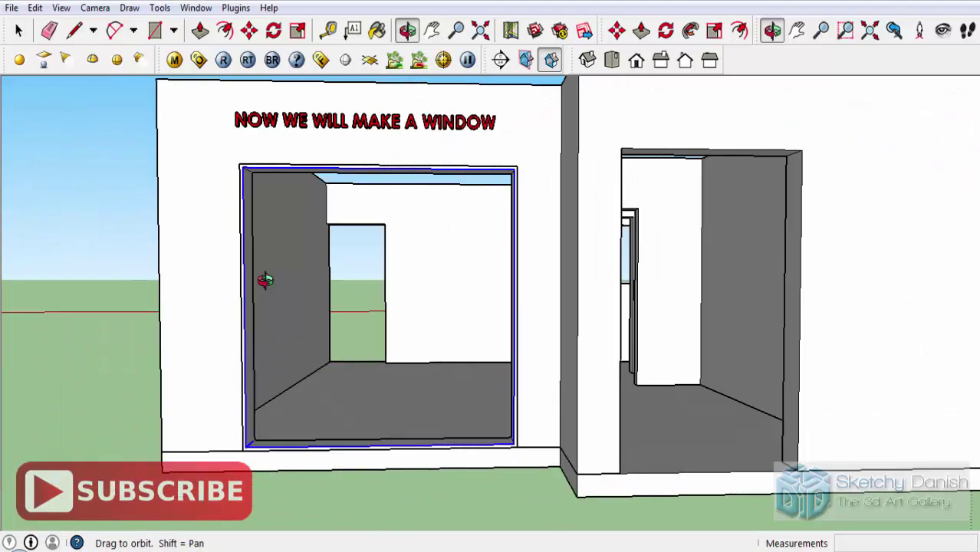
scroll(237, 401, up, 3)
scroll(236, 401, up, 2)
mouse_move(236, 401)
middle_down()
mouse_move(372, 448)
mouse_move(310, 427)
mouse_move(418, 420)
mouse_move(305, 355)
middle_up()
scroll(361, 470, up, 3)
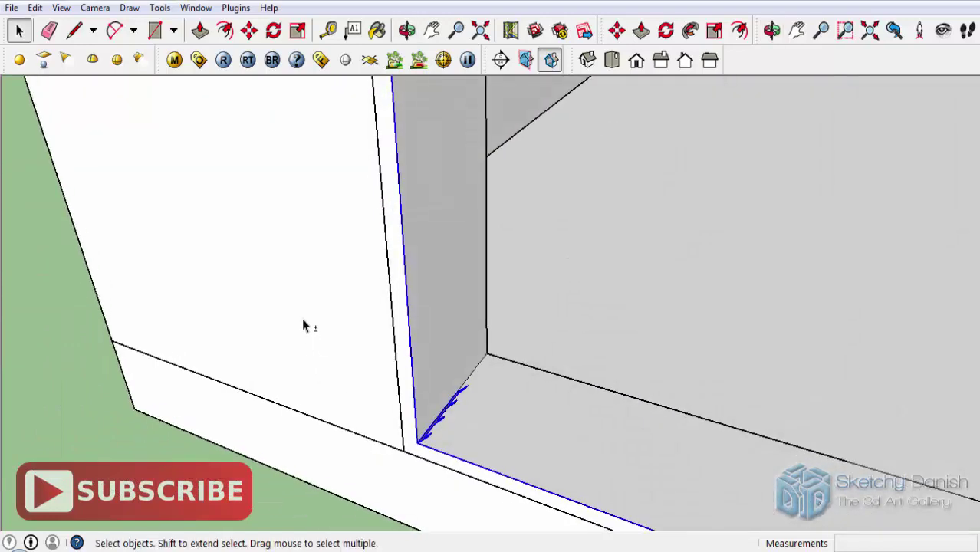
drag(303, 320, 547, 511)
mouse_move(438, 496)
middle_down()
mouse_move(505, 448)
mouse_move(331, 462)
mouse_move(442, 497)
mouse_move(299, 251)
middle_up()
- Sweep the comb profile around the window opening edges with Follow Me
click(159, 8)
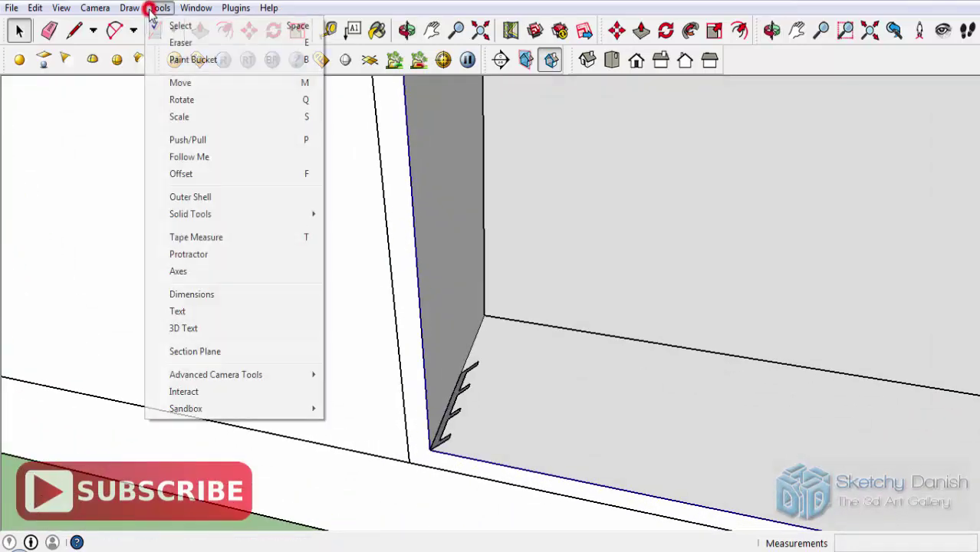
click(198, 158)
scroll(464, 420, up, 3)
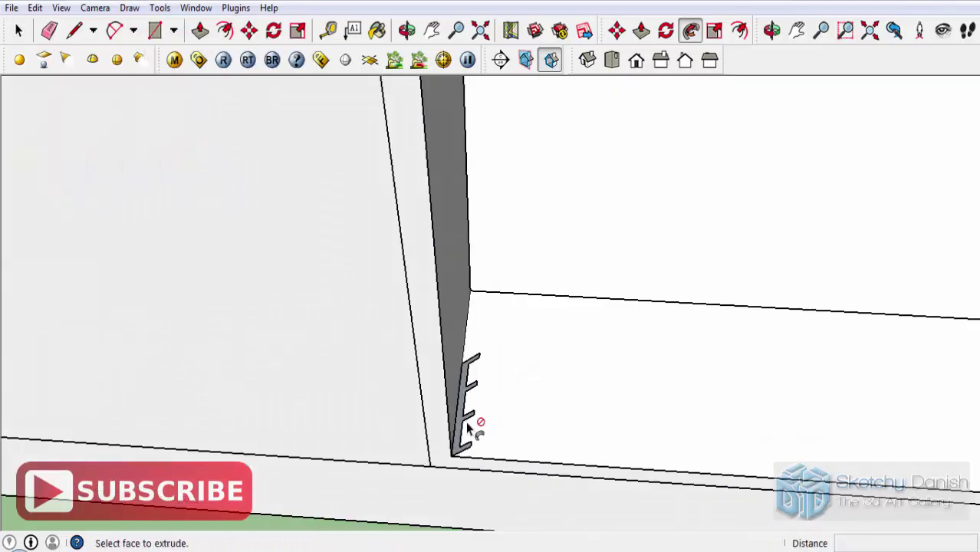
scroll(463, 418, up, 2)
click(462, 421)
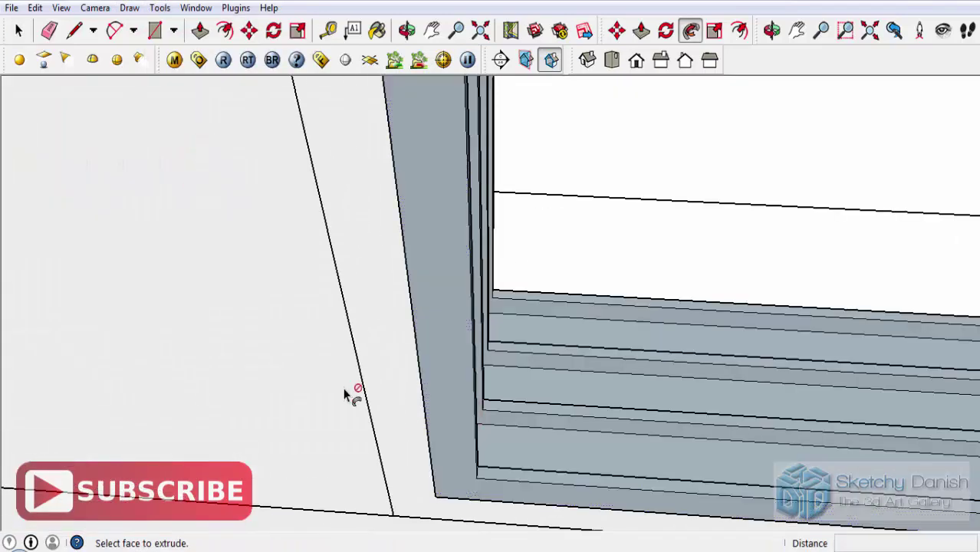
mouse_move(350, 396)
middle_down()
mouse_move(521, 442)
mouse_move(319, 468)
middle_up()
mouse_move(444, 331)
middle_down()
mouse_move(554, 390)
mouse_move(682, 306)
middle_up()
- Select the whole frame moulding and reverse its faces to point outward
key(space)
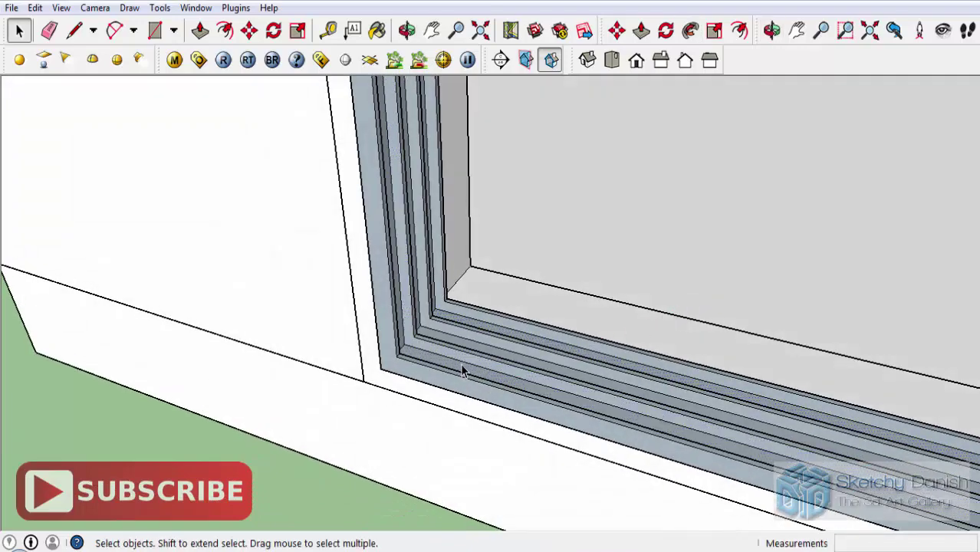
triple_click(463, 371)
mouse_move(462, 361)
middle_down()
mouse_move(416, 377)
mouse_move(418, 393)
mouse_move(796, 287)
mouse_move(650, 387)
middle_up()
scroll(416, 395, down, 3)
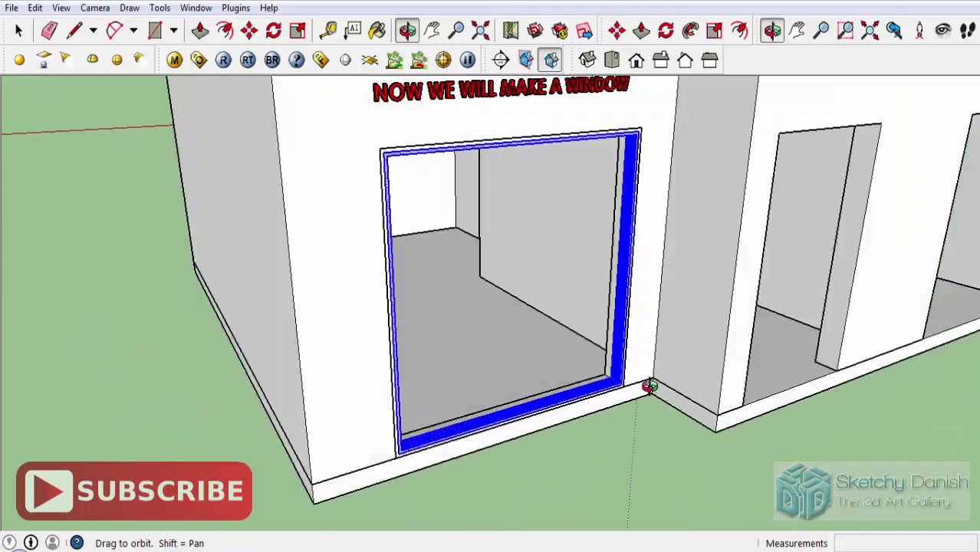
scroll(453, 409, up, 4)
scroll(431, 386, up, 2)
scroll(429, 381, up, 2)
right_click(427, 380)
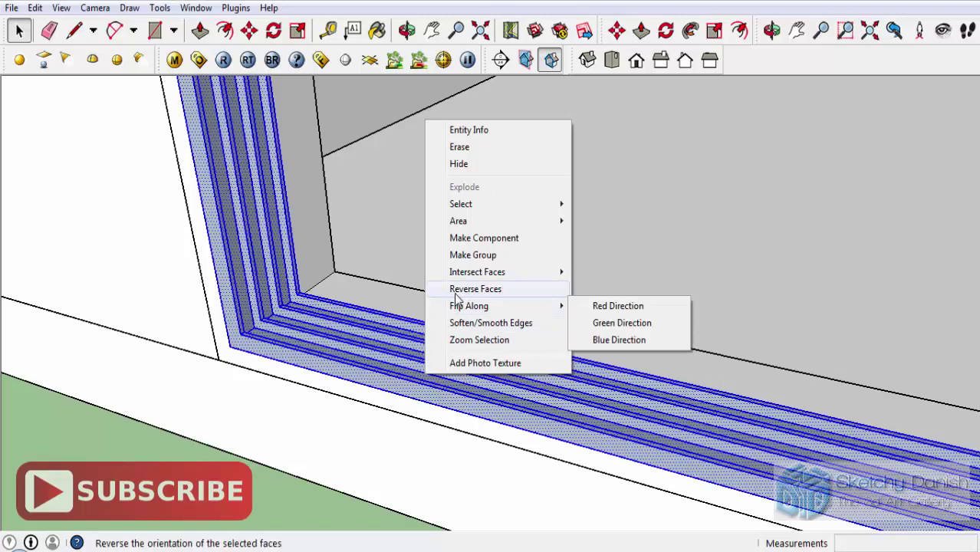
click(458, 290)
middle_drag(455, 291, 504, 444)
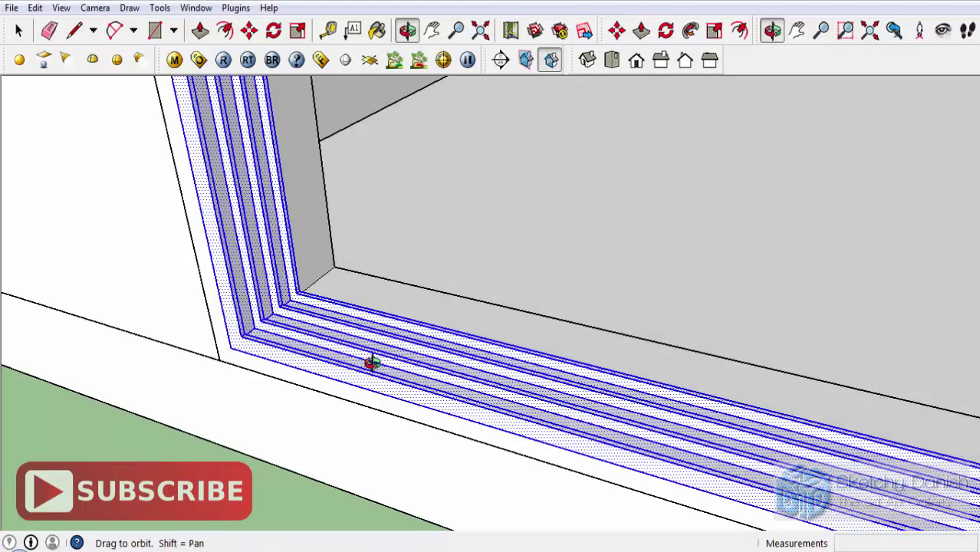
- Make the moulding a group and orbit around to check the finished frame
right_click(464, 413)
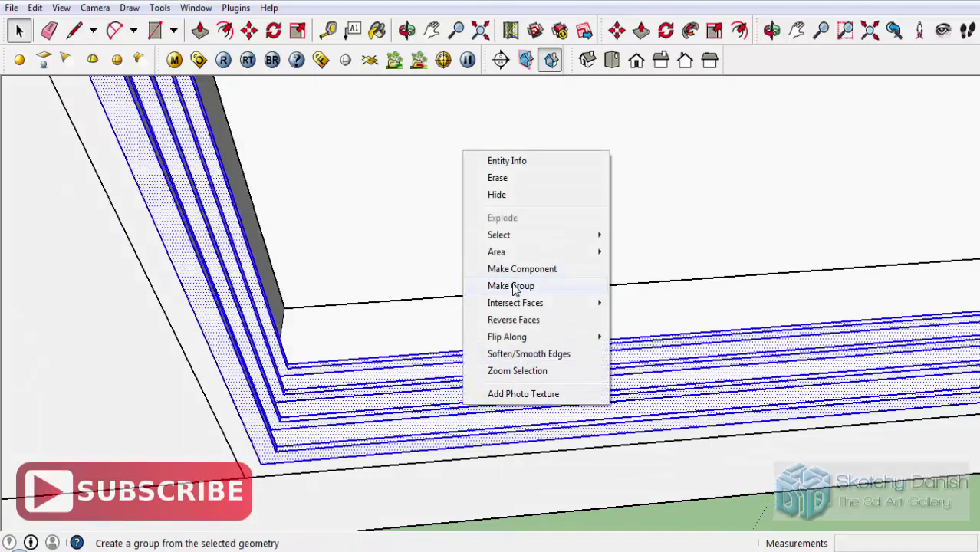
click(510, 284)
scroll(408, 390, down, 2)
scroll(408, 389, down, 2)
scroll(410, 395, down, 2)
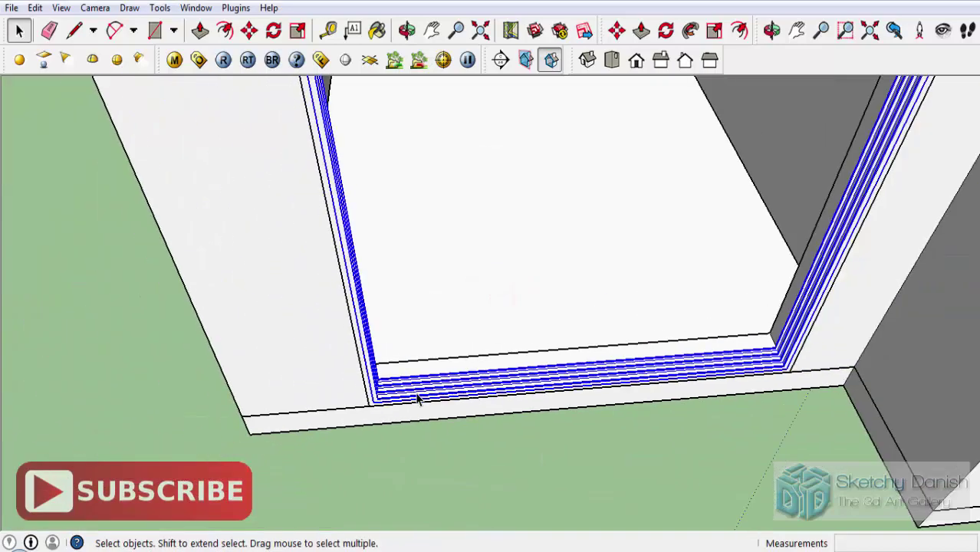
scroll(460, 422, down, 2)
mouse_move(496, 449)
middle_down()
mouse_move(696, 321)
mouse_move(461, 319)
mouse_move(505, 355)
middle_up()
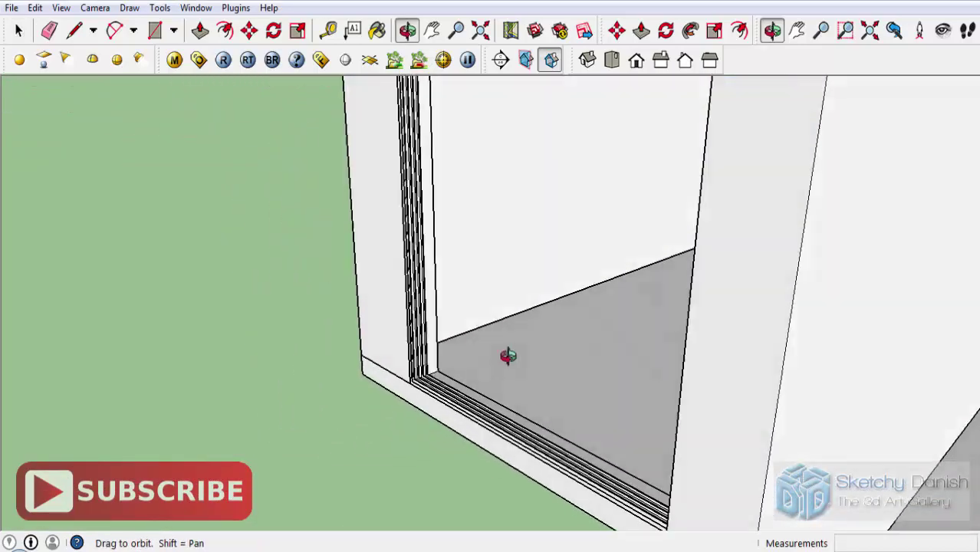
scroll(614, 389, down, 3)
scroll(591, 444, down, 3)
middle_drag(591, 445, 635, 231)
scroll(472, 223, up, 3)
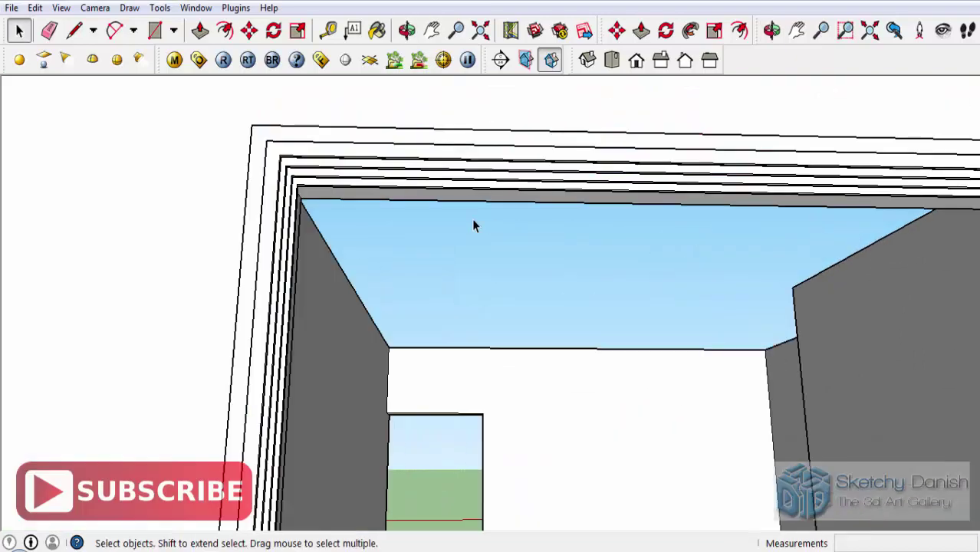
scroll(433, 226, down, 2)
mouse_move(434, 226)
middle_down()
mouse_move(349, 243)
mouse_move(300, 110)
mouse_move(229, 130)
middle_up()
scroll(349, 242, up, 2)
scroll(349, 242, up, 2)
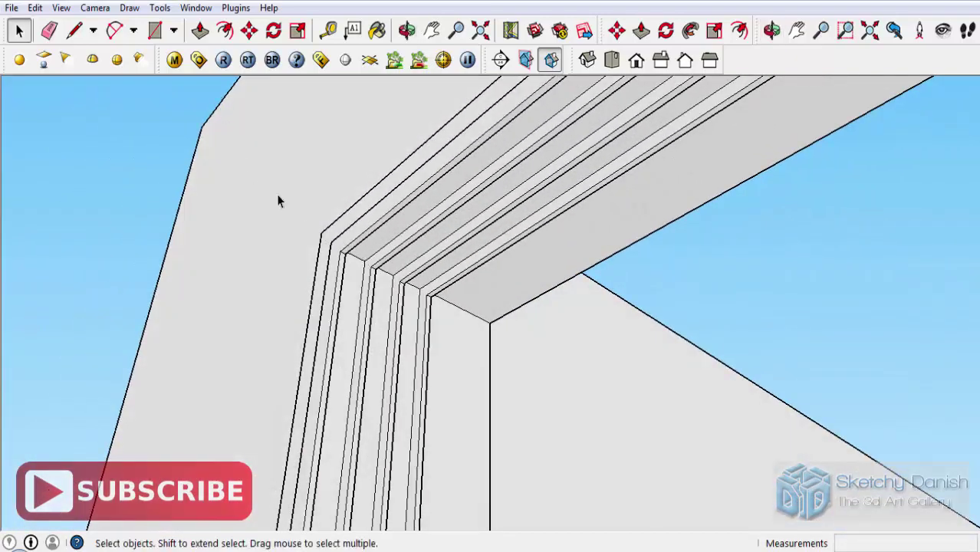
- Draw a rectangular pane from the frame's upper inner corner down to the sill
click(154, 30)
click(358, 263)
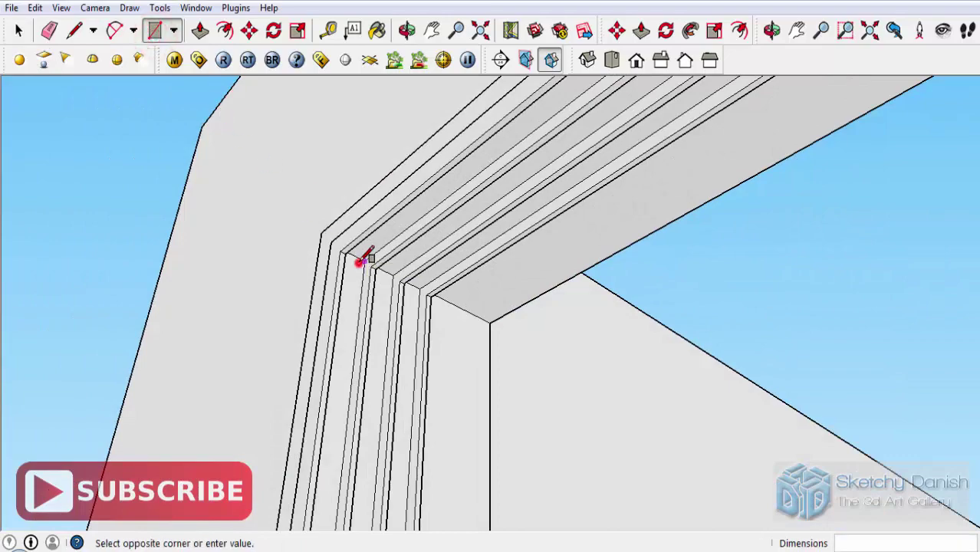
middle_drag(358, 263, 387, 247)
scroll(388, 247, down, 3)
scroll(357, 193, down, 2)
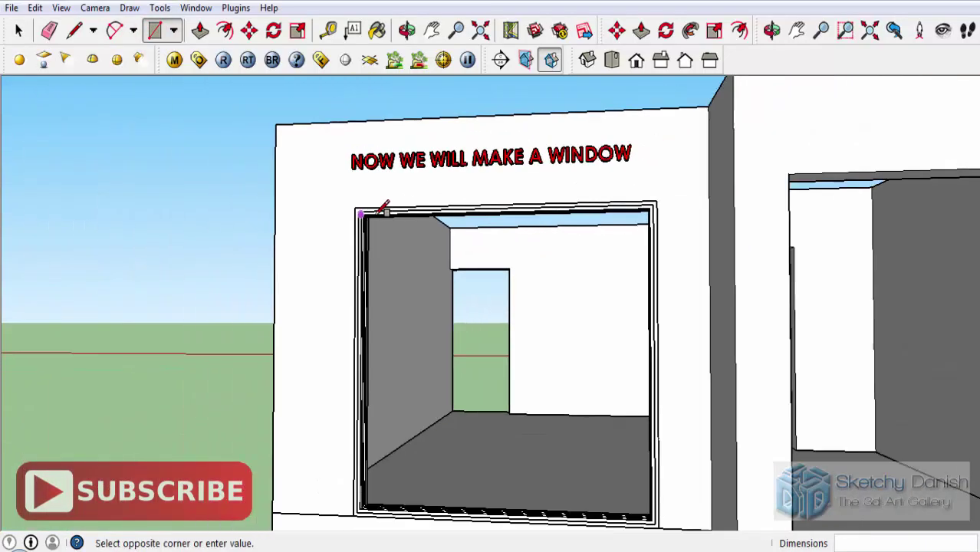
middle_drag(384, 208, 460, 393)
scroll(460, 394, down, 2)
scroll(477, 453, up, 3)
scroll(467, 438, up, 3)
scroll(464, 364, up, 2)
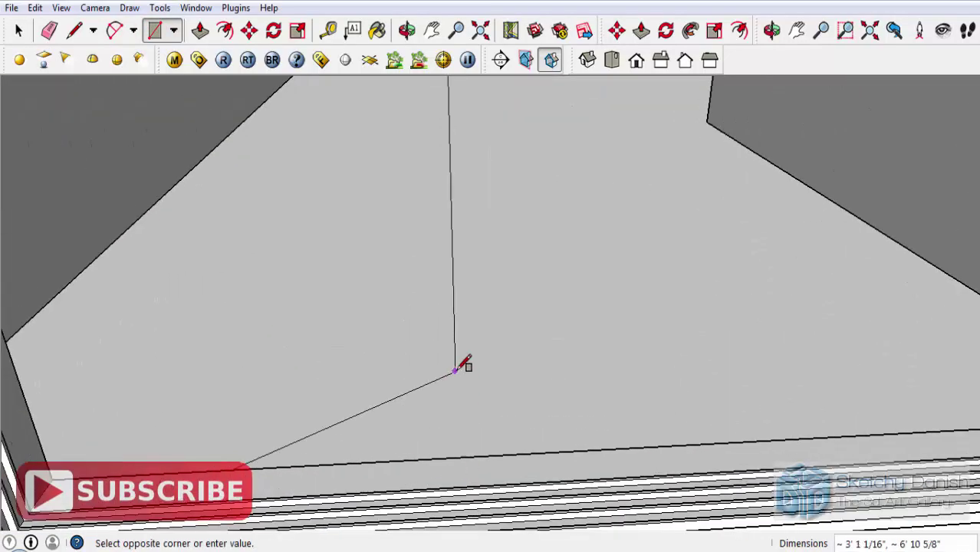
scroll(466, 439, down, 2)
scroll(460, 469, up, 3)
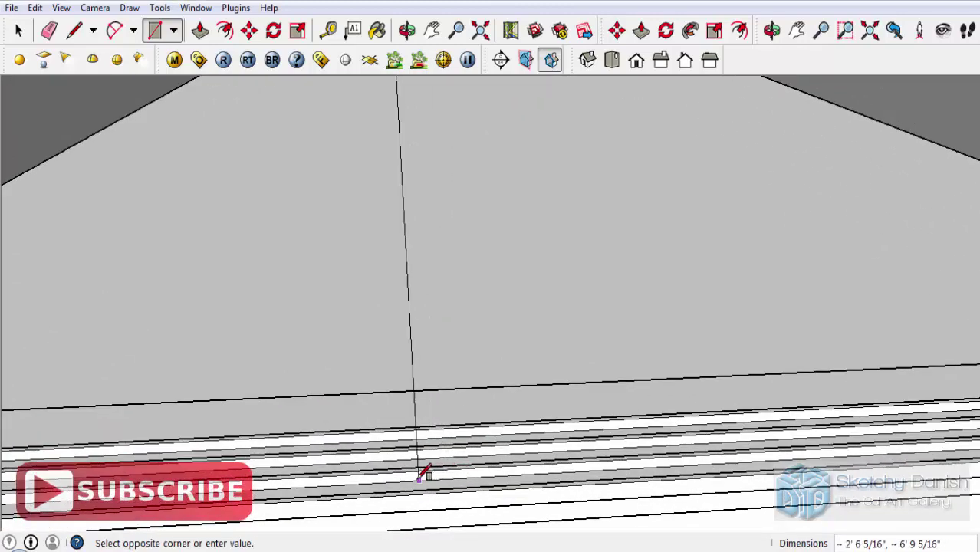
scroll(418, 478, down, 2)
scroll(410, 480, down, 2)
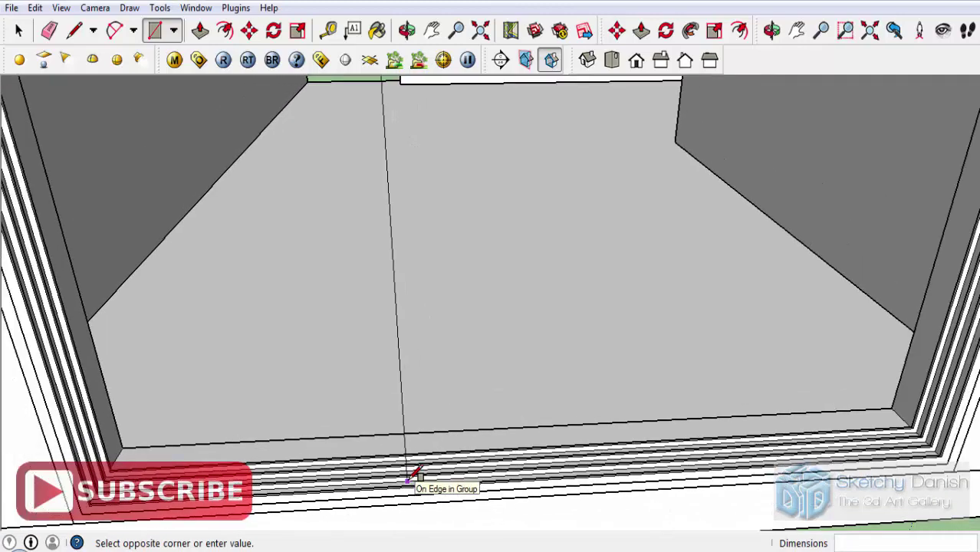
click(407, 480)
scroll(409, 468, down, 2)
middle_drag(410, 461, 317, 520)
scroll(342, 398, up, 2)
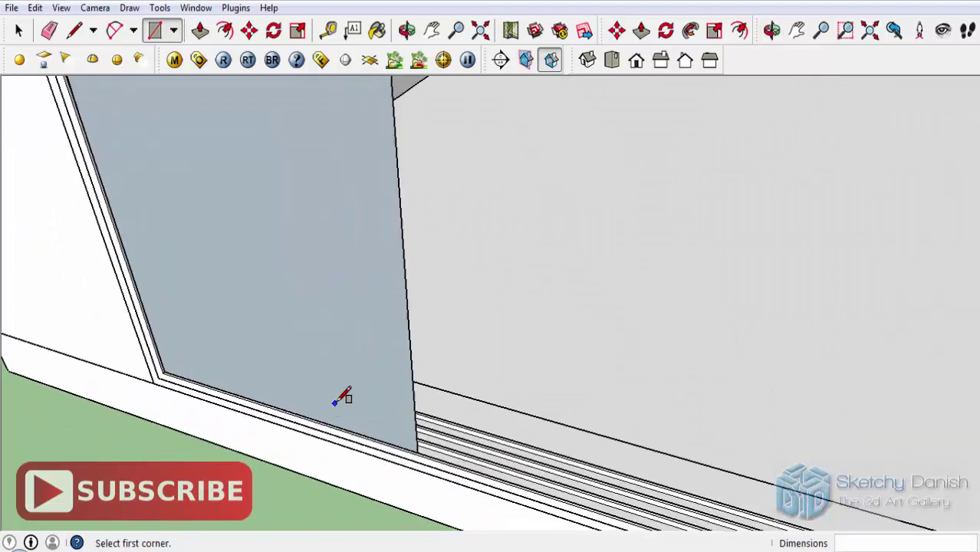
mouse_move(343, 398)
middle_down()
mouse_move(434, 171)
mouse_move(411, 329)
mouse_move(459, 325)
mouse_move(464, 337)
middle_up()
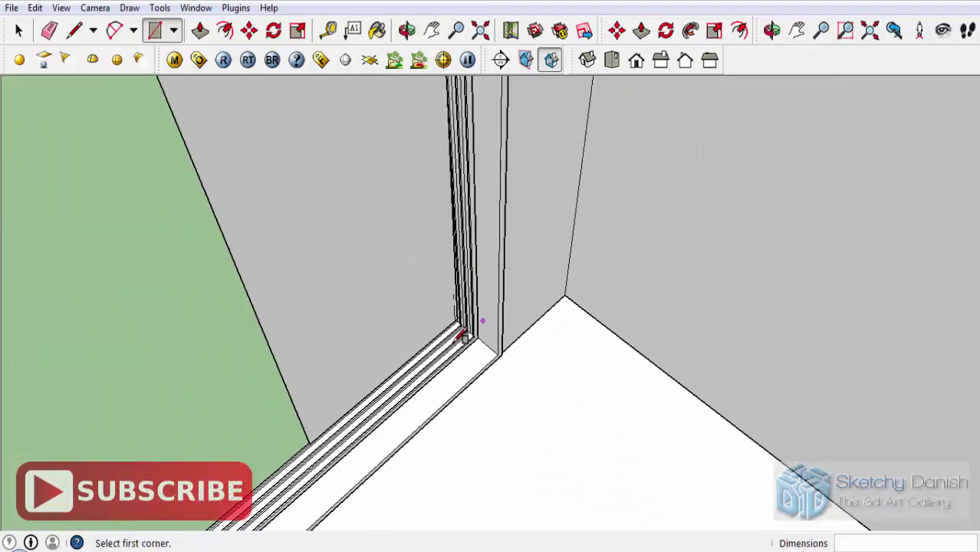
- Push/pull the pane face out by 1 1/4"
key(p)
click(331, 394)
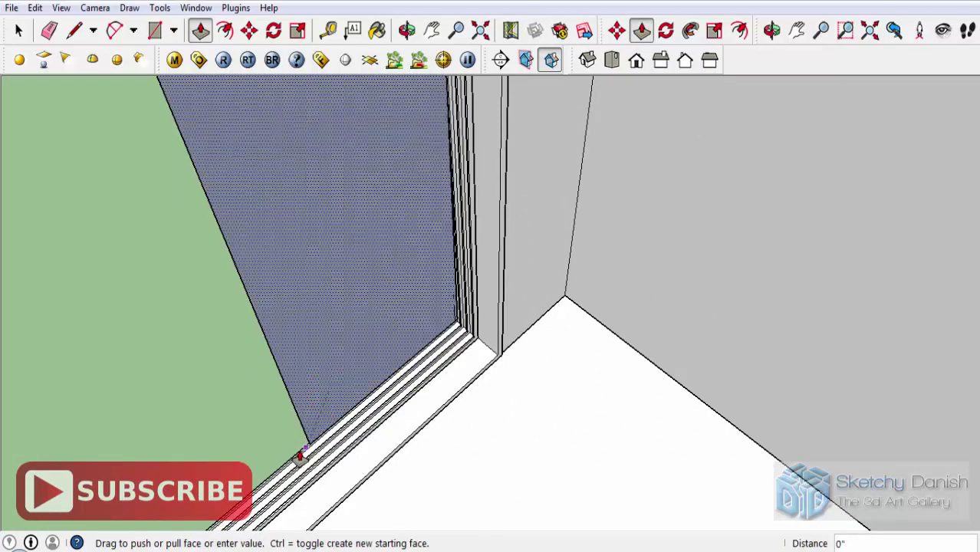
scroll(300, 461, up, 2)
scroll(299, 476, up, 1)
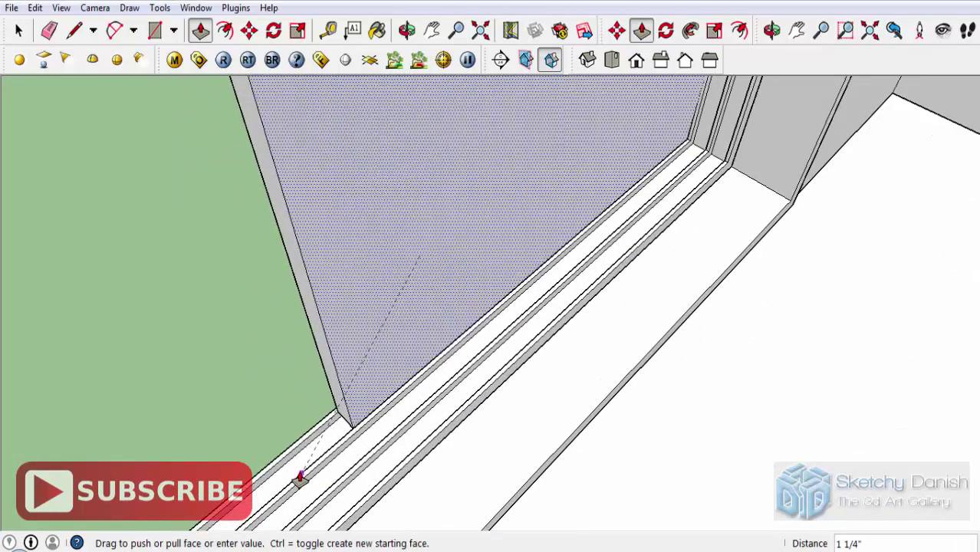
click(299, 477)
mouse_move(299, 476)
middle_down()
mouse_move(567, 292)
mouse_move(649, 274)
mouse_move(540, 257)
middle_up()
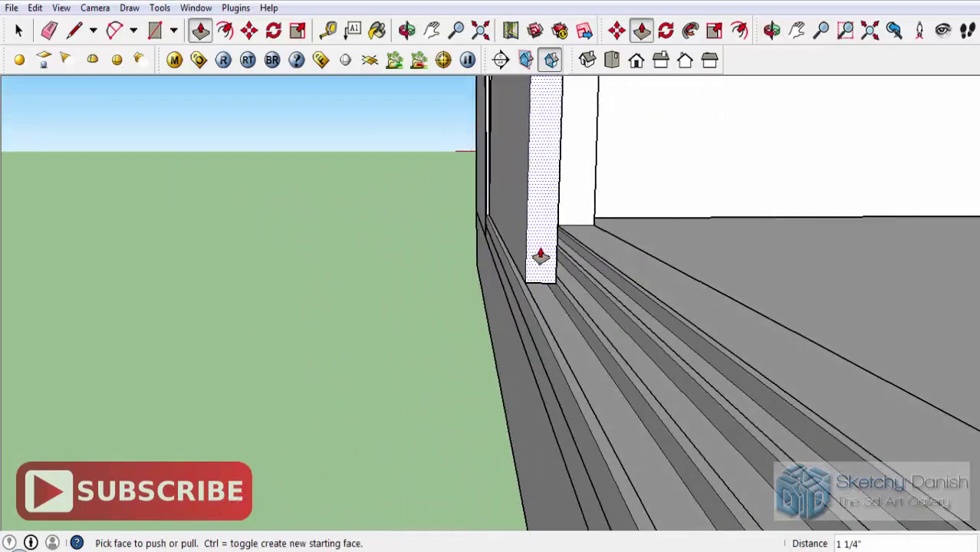
scroll(541, 260, up, 2)
middle_drag(552, 309, 543, 234)
- Push/pull the pane face another 1/2" and orbit out to view the whole window
click(532, 300)
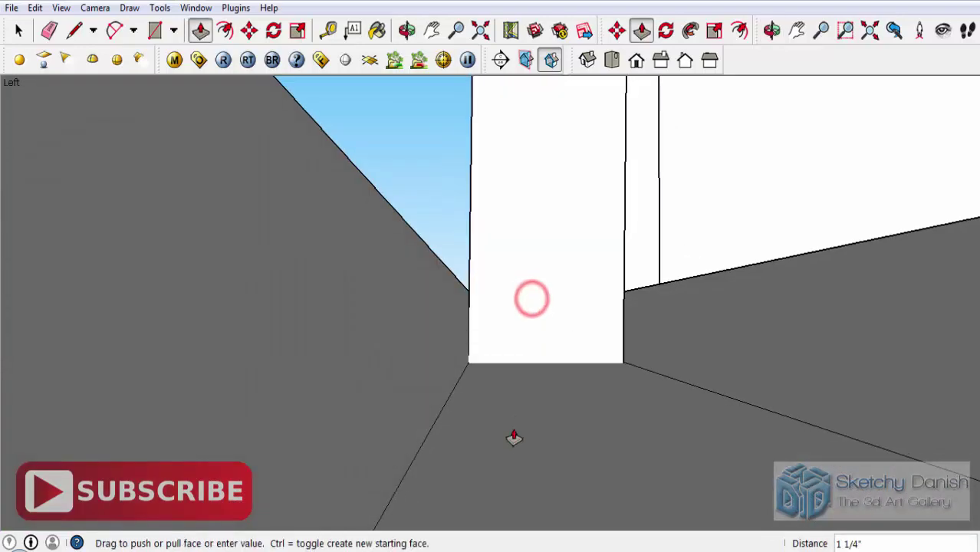
click(734, 402)
mouse_move(733, 401)
middle_down()
mouse_move(680, 381)
mouse_move(579, 445)
middle_up()
mouse_move(574, 438)
middle_down()
mouse_move(538, 438)
mouse_move(543, 321)
mouse_move(506, 352)
mouse_move(560, 113)
middle_up()
scroll(464, 90, up, 3)
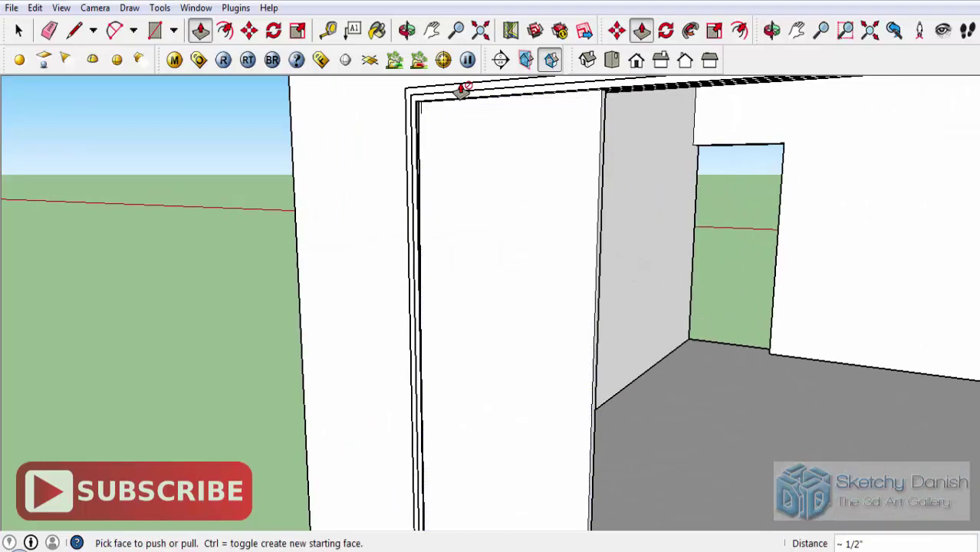
scroll(423, 109, up, 3)
mouse_move(423, 110)
middle_down()
mouse_move(399, 153)
mouse_move(402, 74)
mouse_move(454, 179)
mouse_move(431, 109)
mouse_move(404, 127)
middle_up()
- Draw a rectangle from the window frame's top edge to its lower-left corner
key(r)
scroll(429, 285, down, 3)
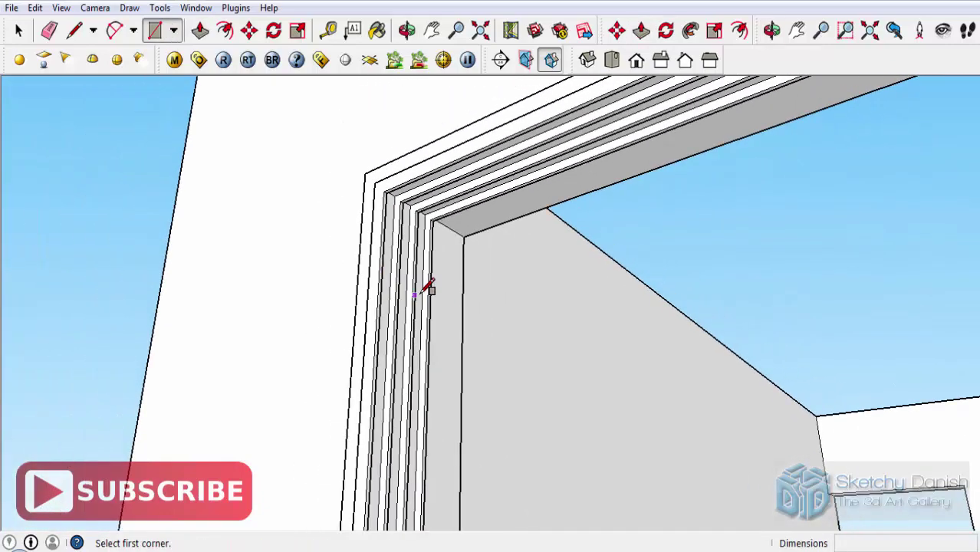
scroll(430, 276, down, 3)
scroll(621, 184, down, 3)
scroll(621, 184, up, 3)
scroll(635, 191, up, 3)
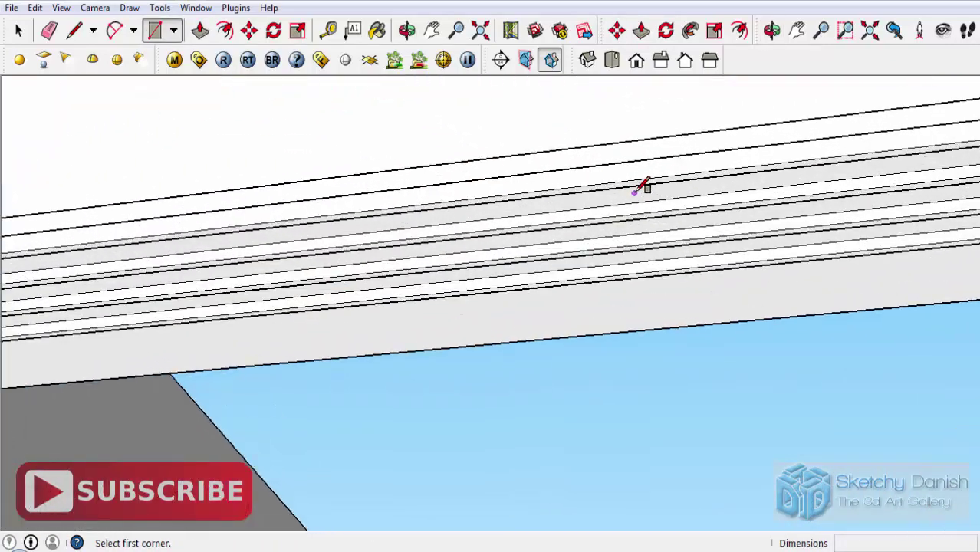
scroll(537, 215, down, 3)
scroll(456, 215, down, 3)
scroll(443, 213, down, 3)
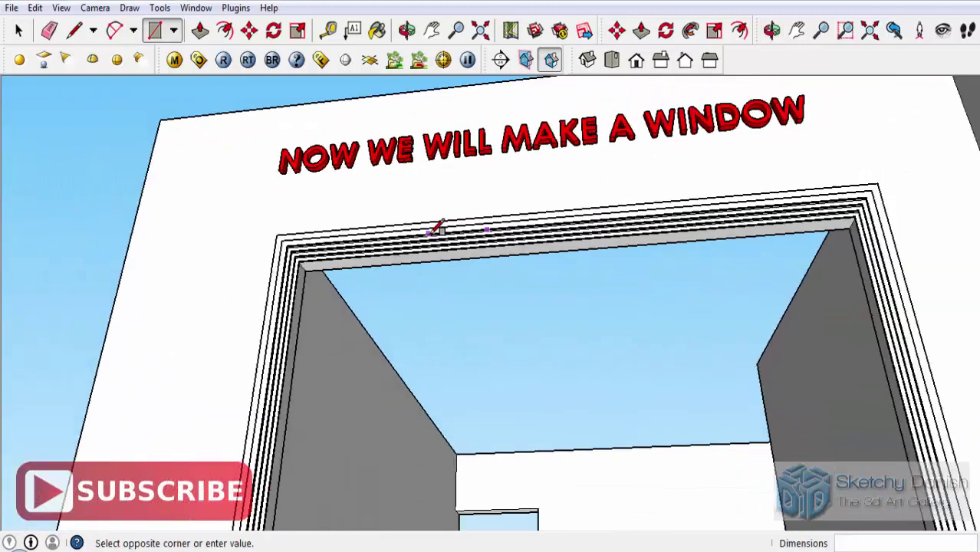
scroll(432, 242, down, 2)
key(Escape)
scroll(437, 231, up, 3)
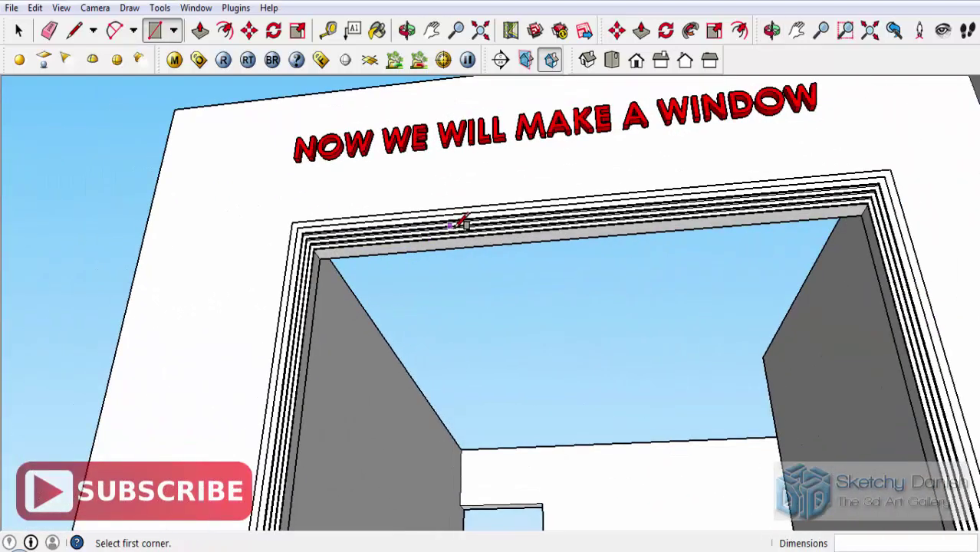
scroll(475, 207, up, 3)
scroll(495, 192, up, 3)
click(464, 194)
scroll(457, 165, down, 3)
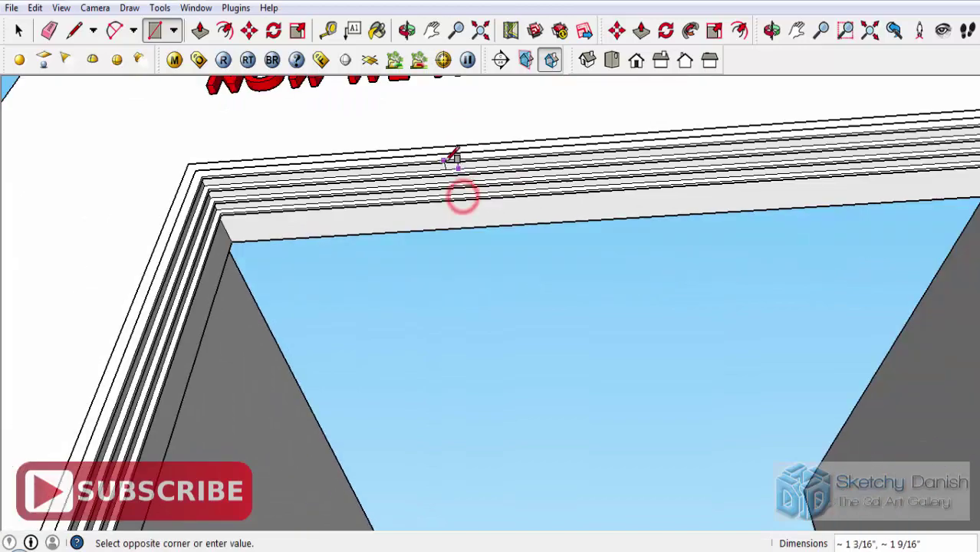
scroll(445, 153, down, 3)
scroll(433, 200, down, 2)
scroll(406, 307, up, 3)
scroll(370, 444, up, 3)
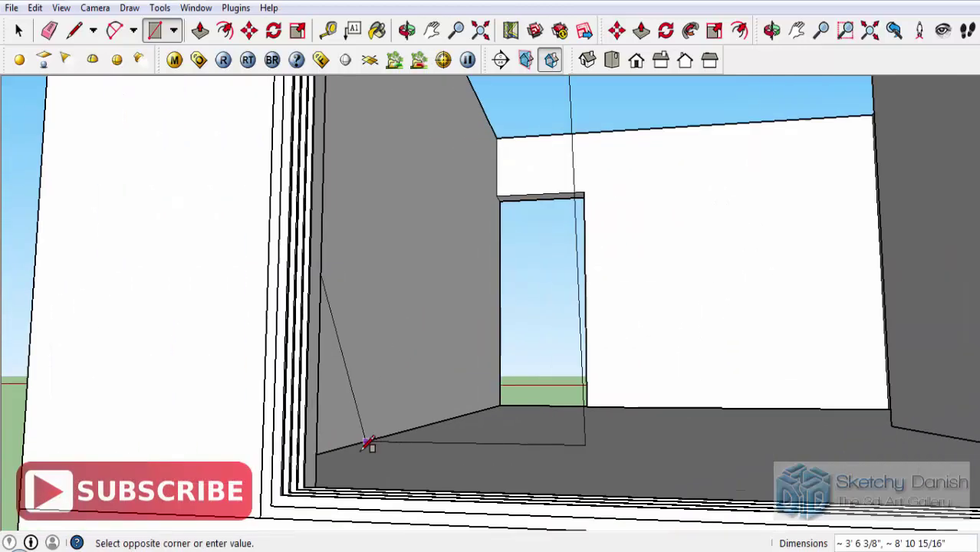
scroll(313, 452, up, 2)
scroll(307, 466, up, 2)
middle_drag(307, 466, 303, 461)
scroll(307, 429, up, 2)
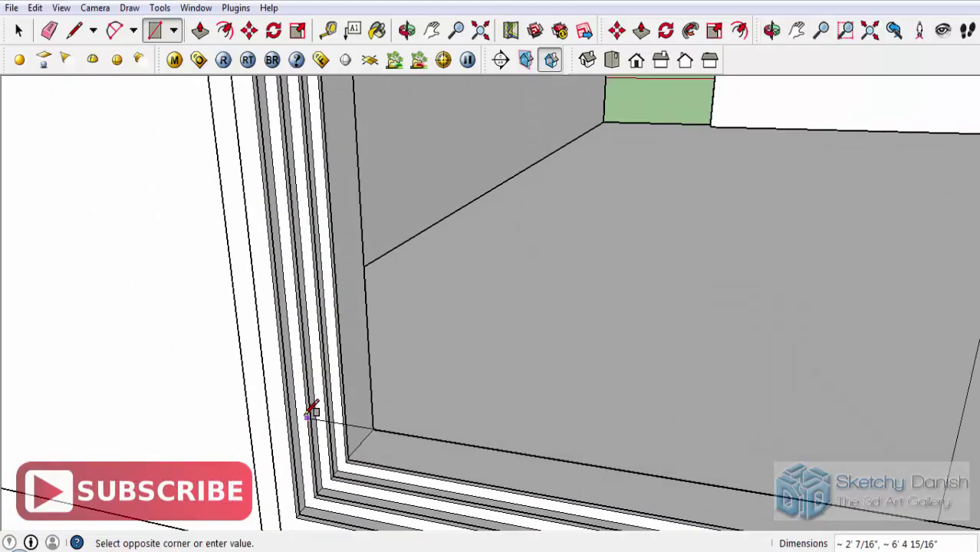
scroll(317, 461, up, 2)
click(307, 500)
scroll(309, 386, down, 3)
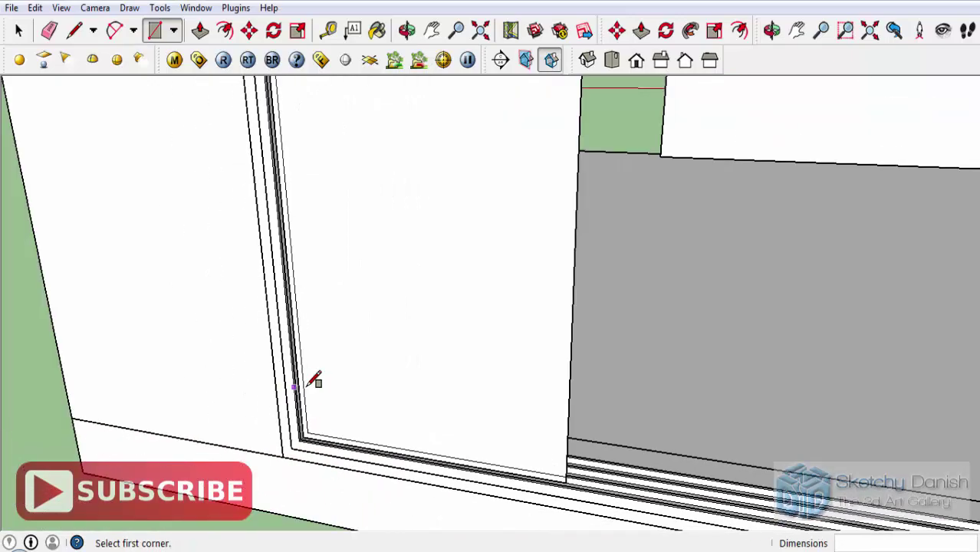
- Extrude the new left panel face 1 1/4" thick
key(p)
click(513, 434)
mouse_move(521, 398)
middle_down()
mouse_move(536, 508)
mouse_move(453, 504)
mouse_move(473, 420)
mouse_move(465, 458)
mouse_move(475, 261)
middle_up()
click(439, 509)
scroll(462, 456, down, 3)
scroll(457, 215, up, 3)
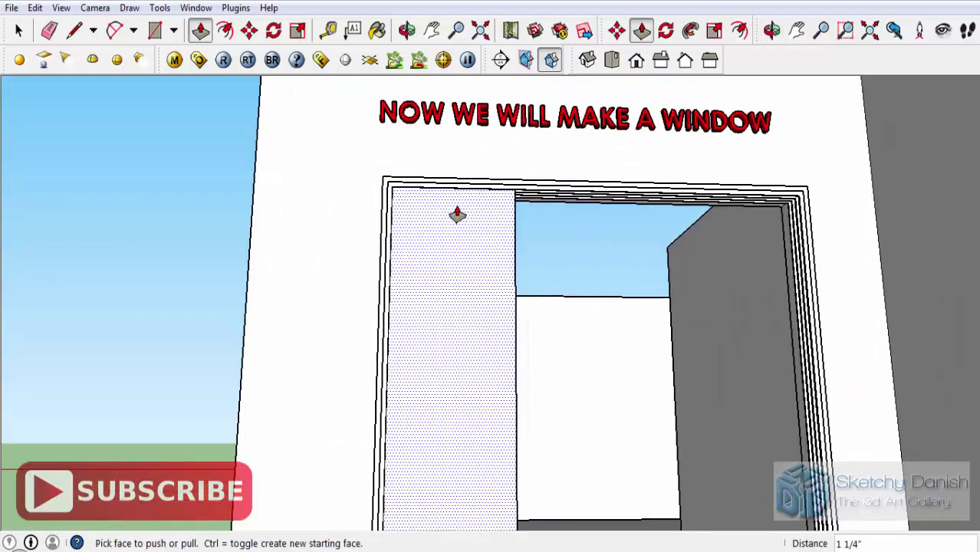
scroll(410, 257, up, 3)
- Offset the left panel's face inward by 1.5 to form the sash border
click(224, 30)
click(440, 198)
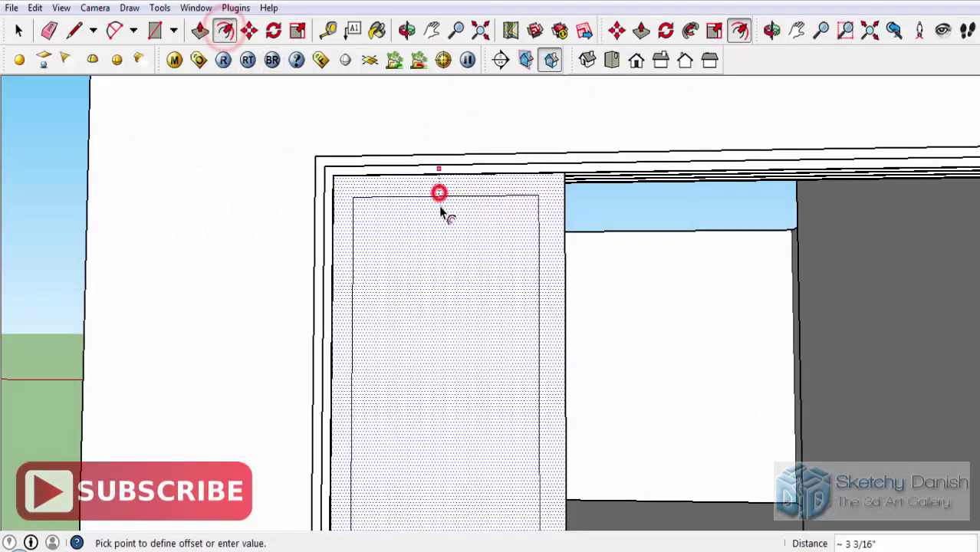
text(1.5)
key(Return)
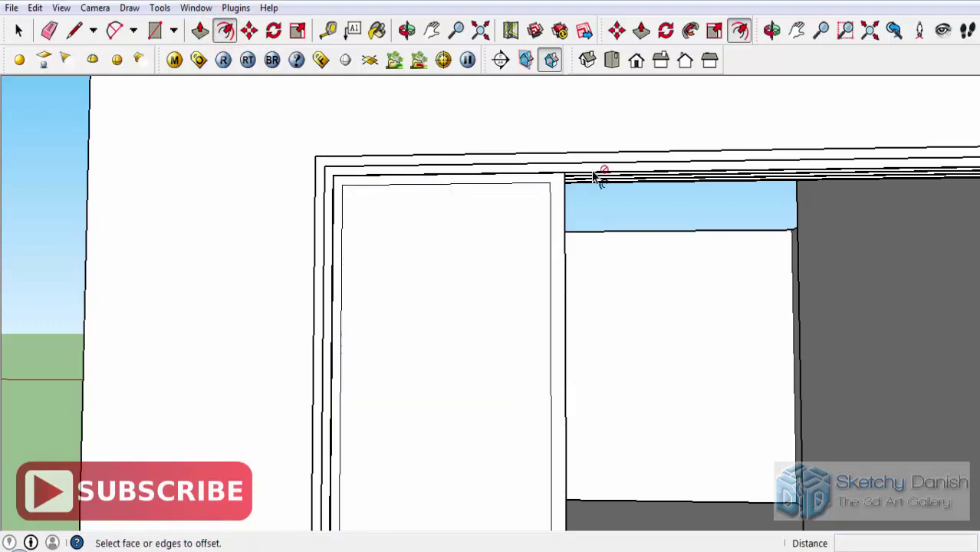
middle_drag(598, 175, 231, 93)
click(230, 93)
- Recess the inner pane face 1 1/4" into the panel
click(200, 30)
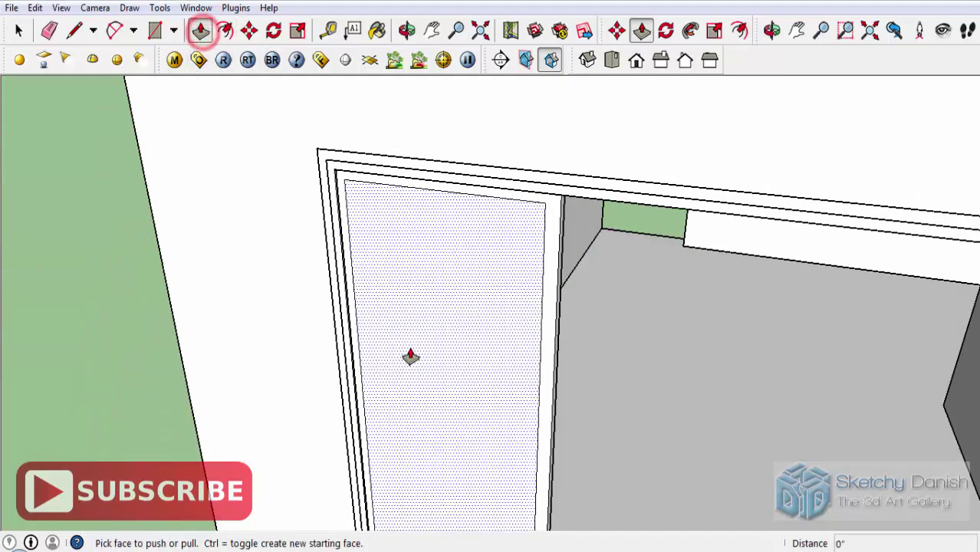
click(411, 349)
click(446, 281)
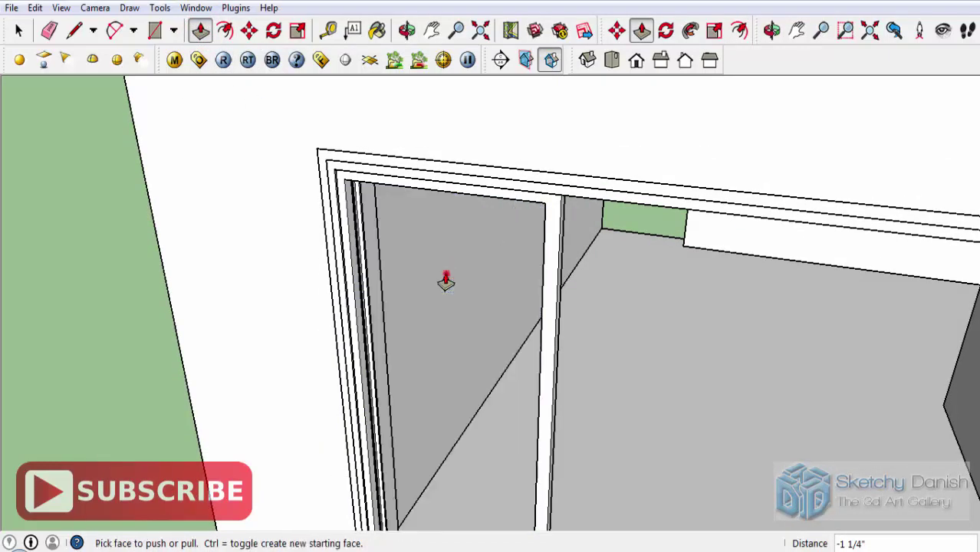
scroll(444, 268, down, 5)
scroll(525, 434, down, 3)
scroll(487, 422, up, 10)
mouse_move(487, 422)
middle_down()
mouse_move(460, 416)
mouse_move(453, 438)
mouse_move(499, 483)
mouse_move(535, 352)
mouse_move(466, 274)
mouse_move(282, 376)
mouse_move(523, 424)
middle_up()
scroll(514, 453, up, 3)
scroll(502, 464, up, 2)
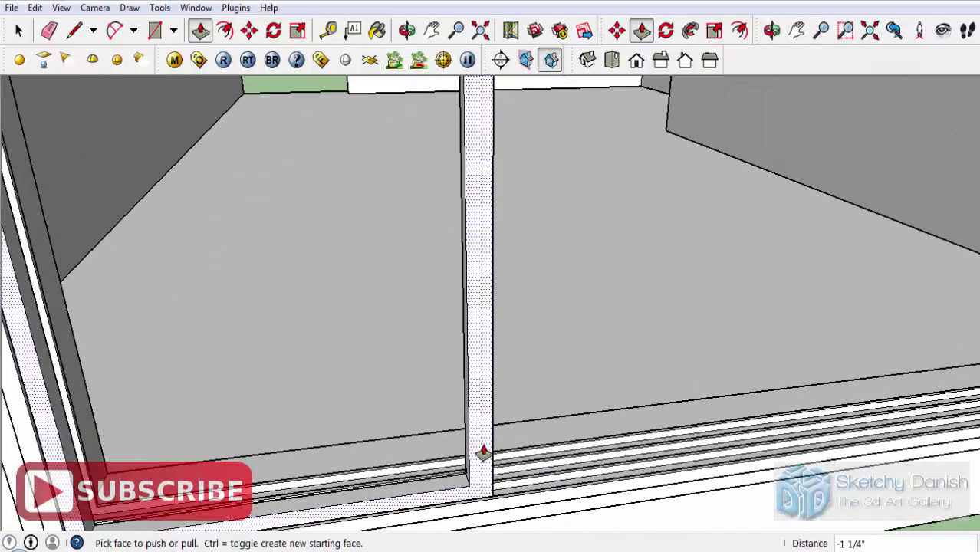
- Make the sash frame a single group
click(18, 29)
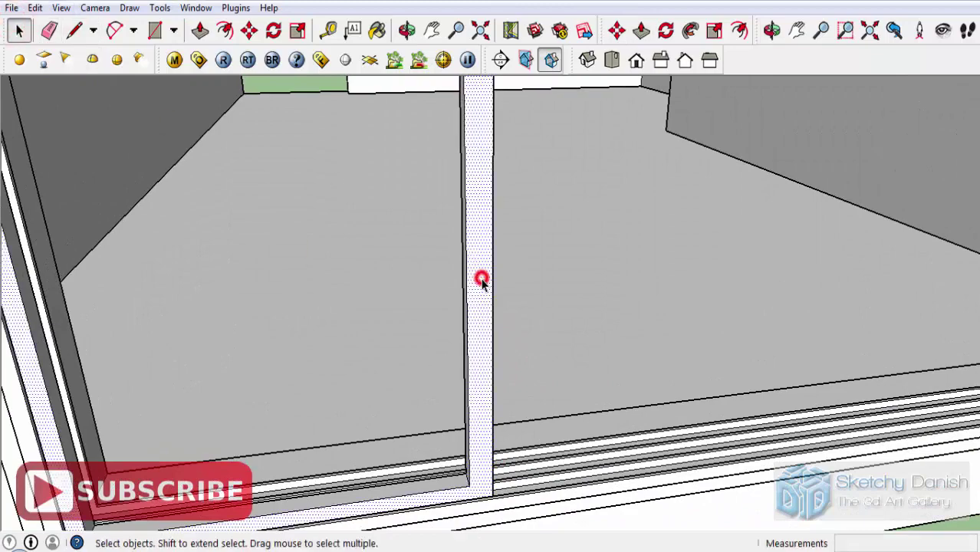
scroll(482, 281, down, 3)
scroll(482, 351, down, 2)
right_click(482, 351)
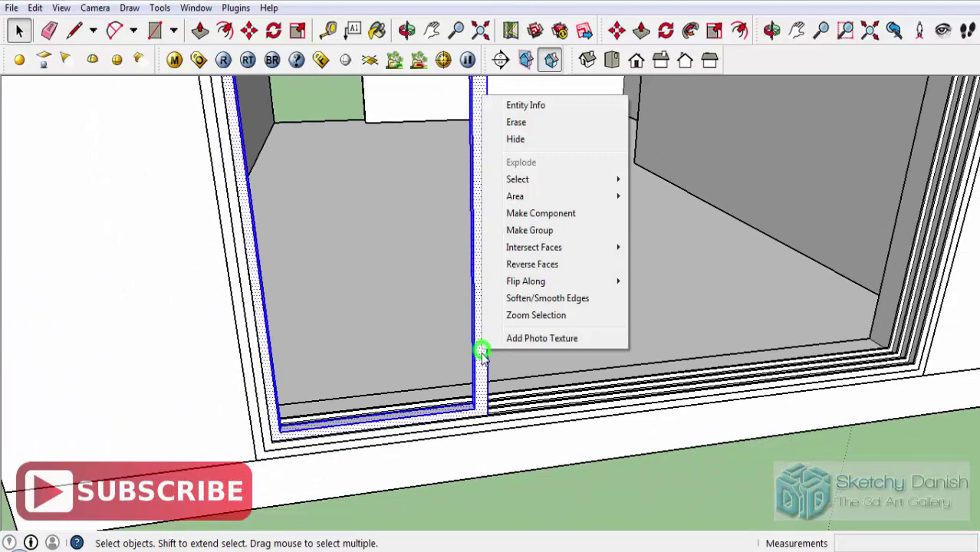
click(525, 230)
scroll(521, 225, up, 3)
middle_drag(461, 306, 324, 421)
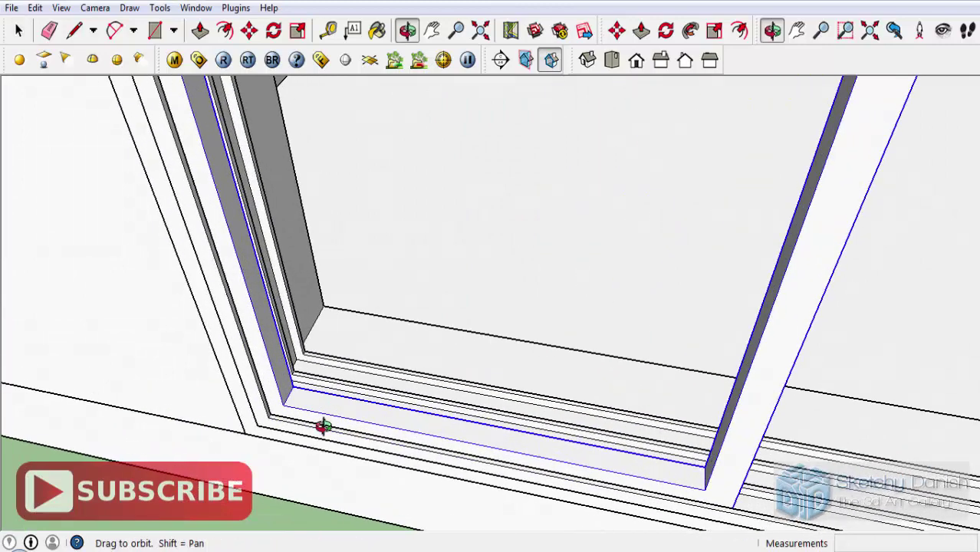
scroll(289, 403, up, 2)
scroll(288, 403, up, 1)
- Place Tape Measure guides at 0.25" spacing off the left panel's bottom sill edge
click(328, 31)
scroll(290, 390, up, 2)
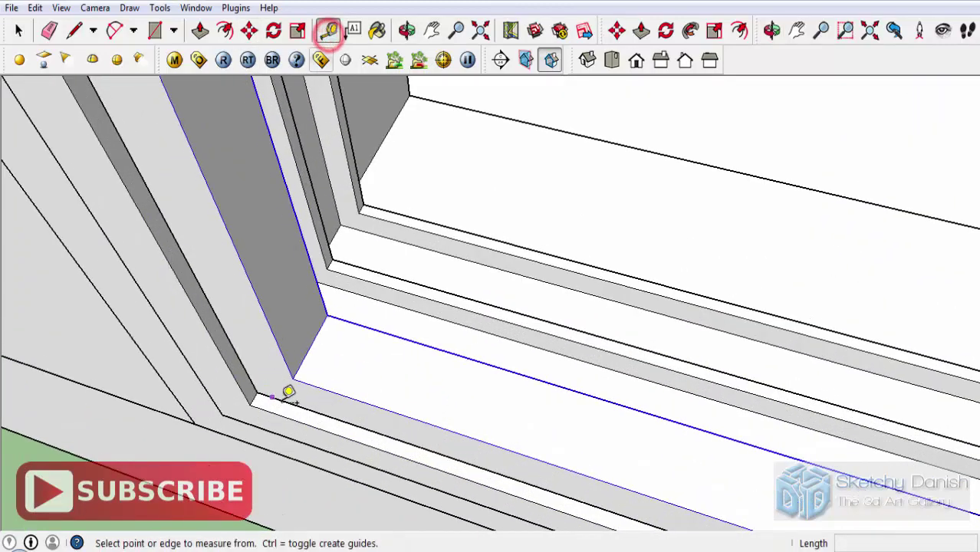
scroll(338, 388, up, 1)
click(311, 332)
scroll(330, 342, up, 1)
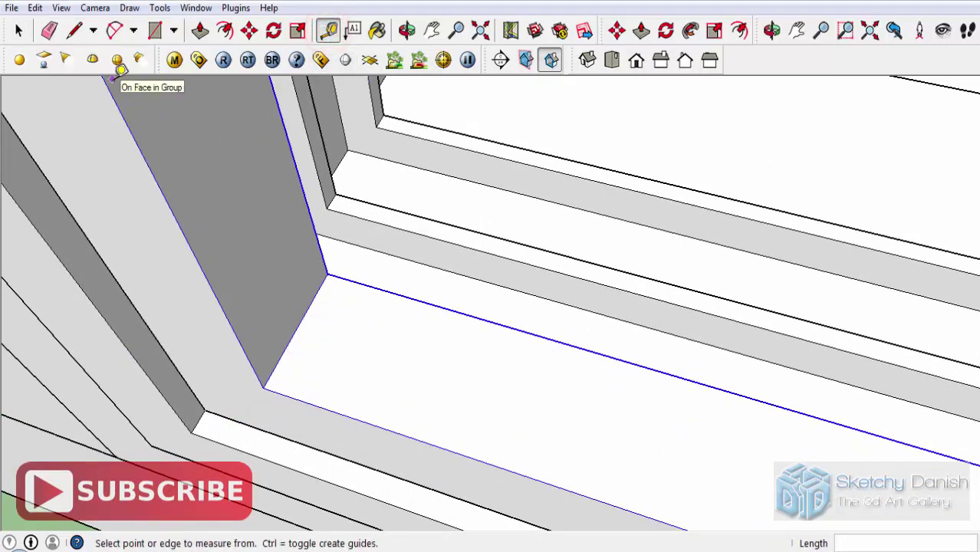
key(space)
click(326, 408)
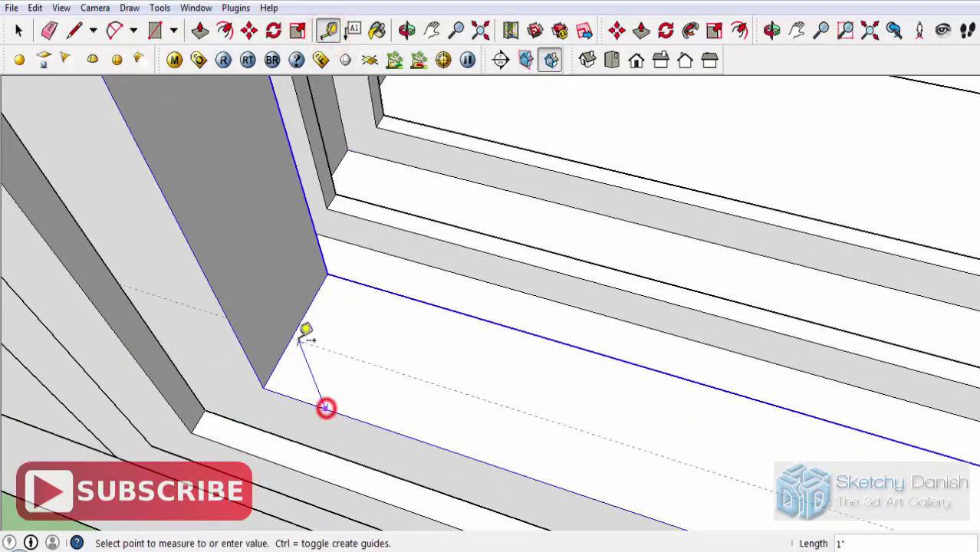
scroll(308, 315, up, 1)
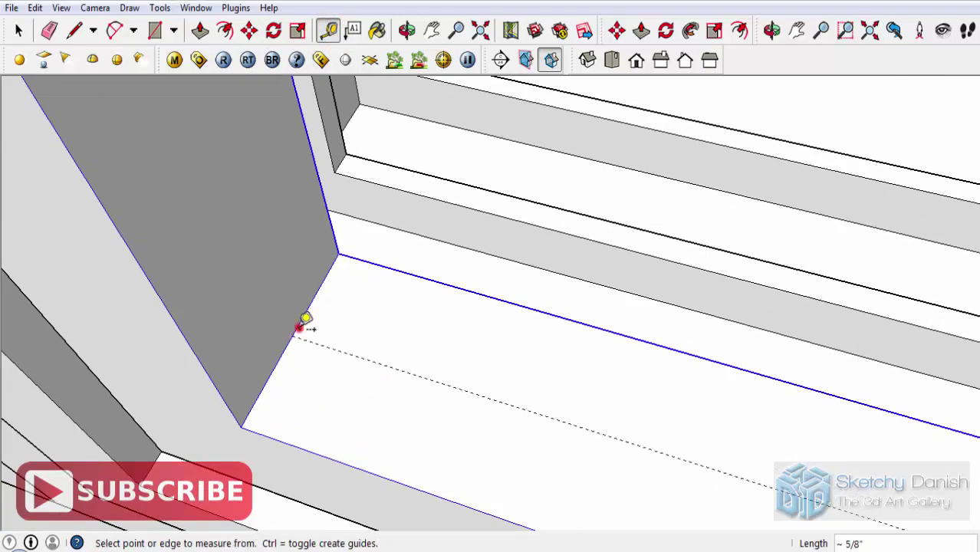
scroll(304, 331, up, 1)
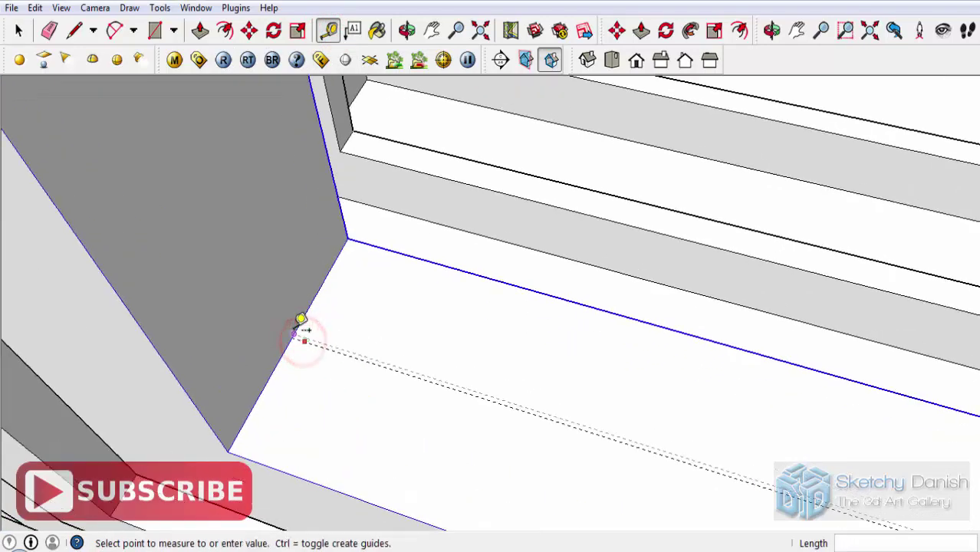
scroll(305, 328, up, 1)
key(space)
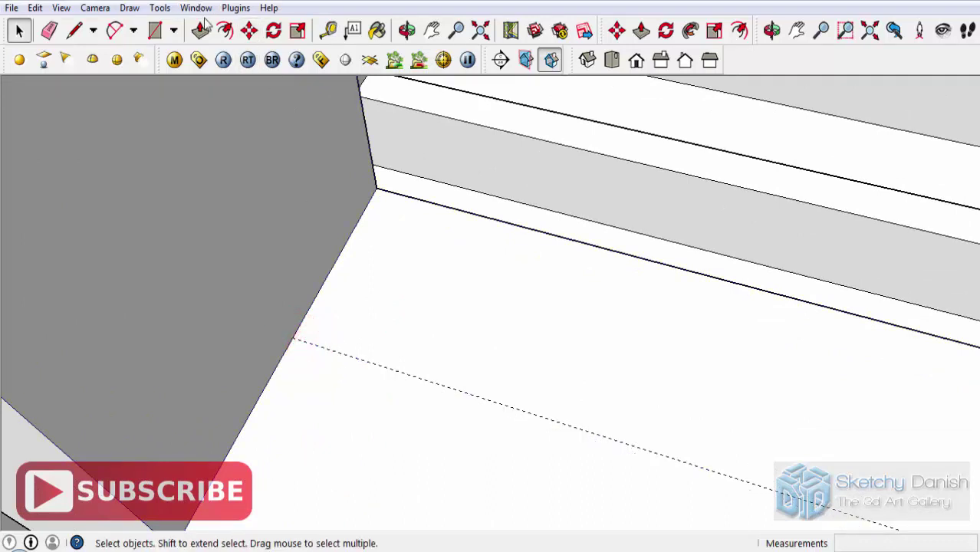
click(330, 37)
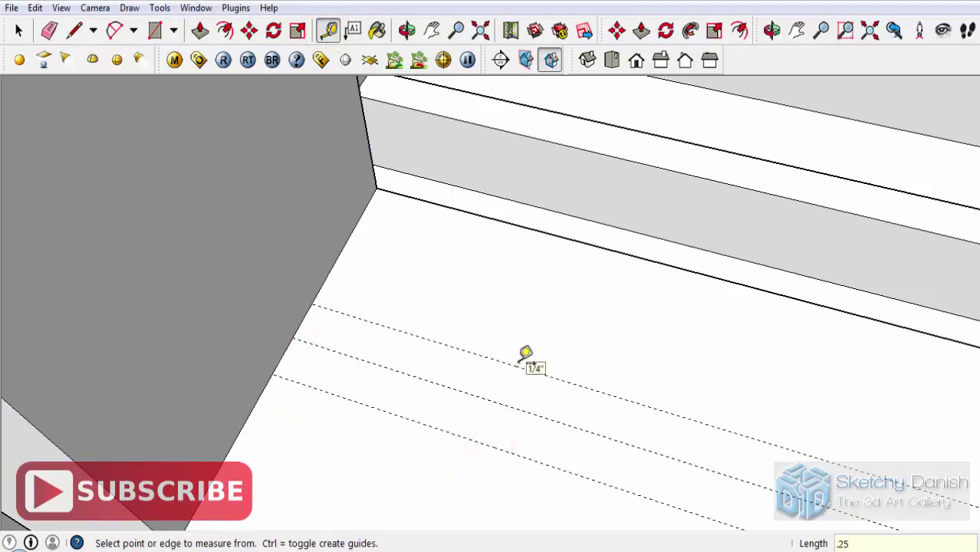
scroll(326, 328, down, 2)
- Draw a thin rectangular strip between the sill guide lines
key(r)
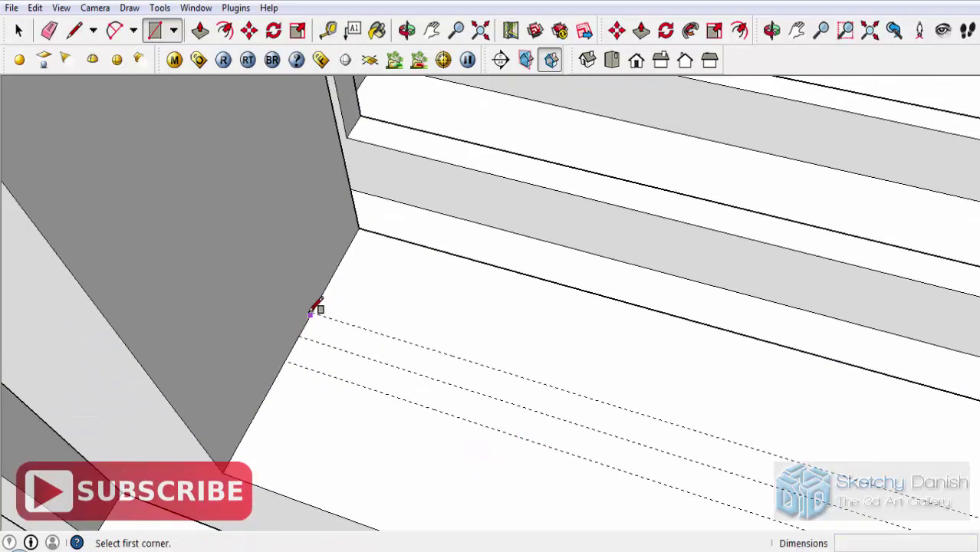
click(311, 312)
scroll(315, 313, down, 2)
scroll(333, 319, down, 2)
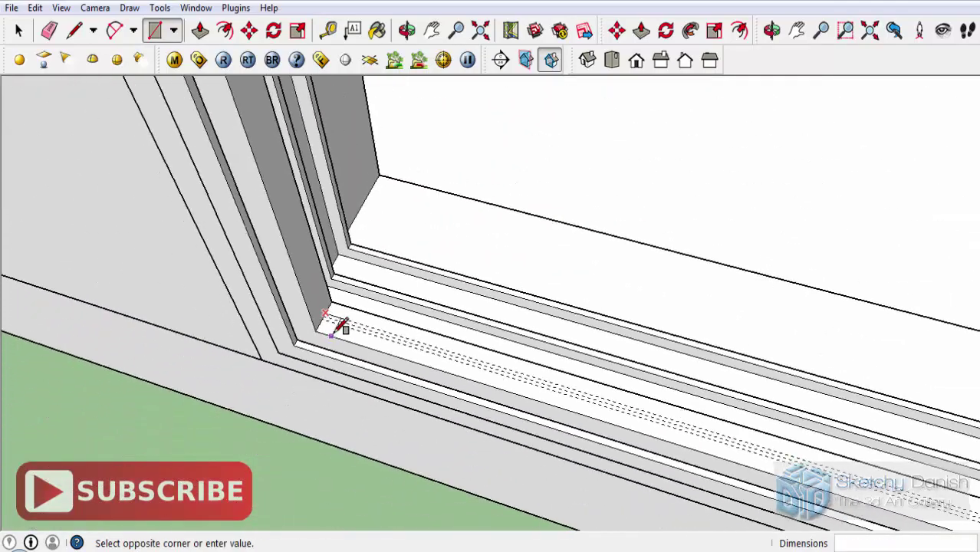
scroll(675, 434, up, 2)
scroll(725, 447, up, 2)
click(748, 454)
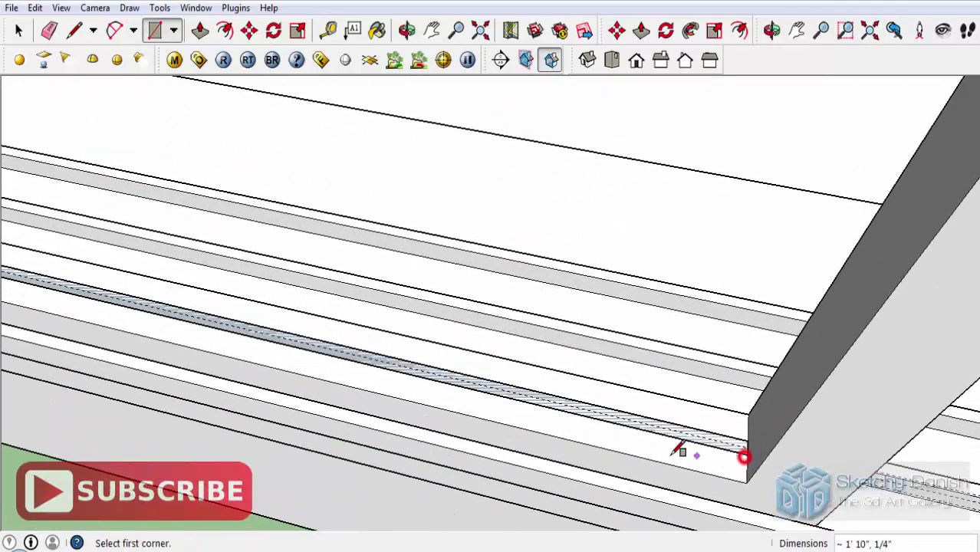
scroll(629, 444, down, 3)
scroll(575, 440, down, 1)
- Extrude the strip 1 7/8"
key(p)
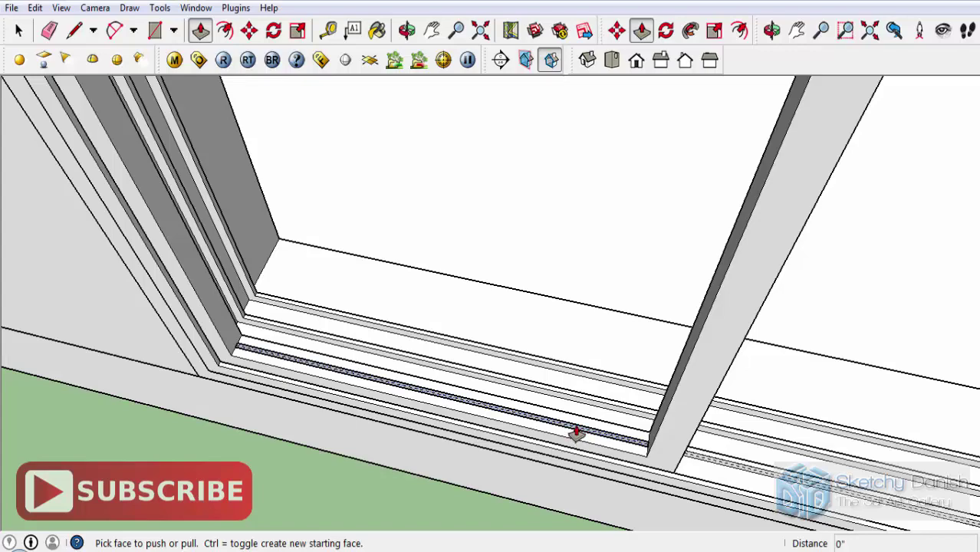
click(576, 434)
scroll(556, 210, down, 1)
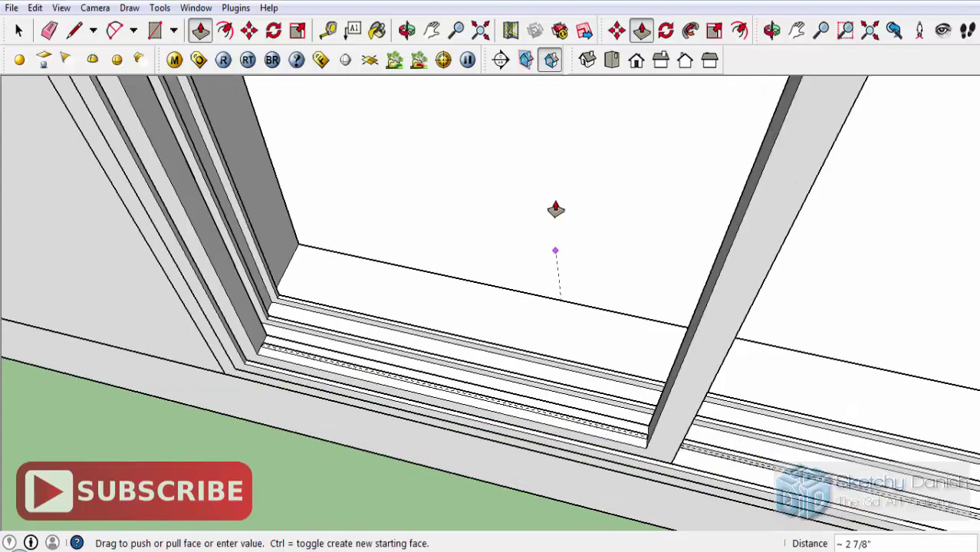
click(378, 411)
scroll(384, 380, up, 2)
- Pull the strip up to the top of the frame, about 6' 7 1/4" tall
click(383, 373)
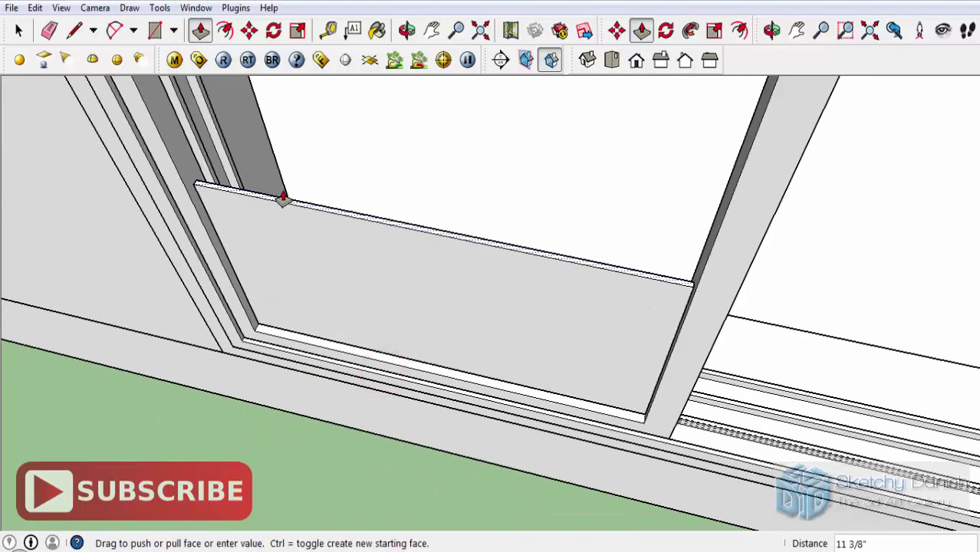
scroll(376, 437, down, 3)
scroll(362, 405, down, 3)
middle_drag(361, 406, 429, 219)
scroll(354, 228, up, 3)
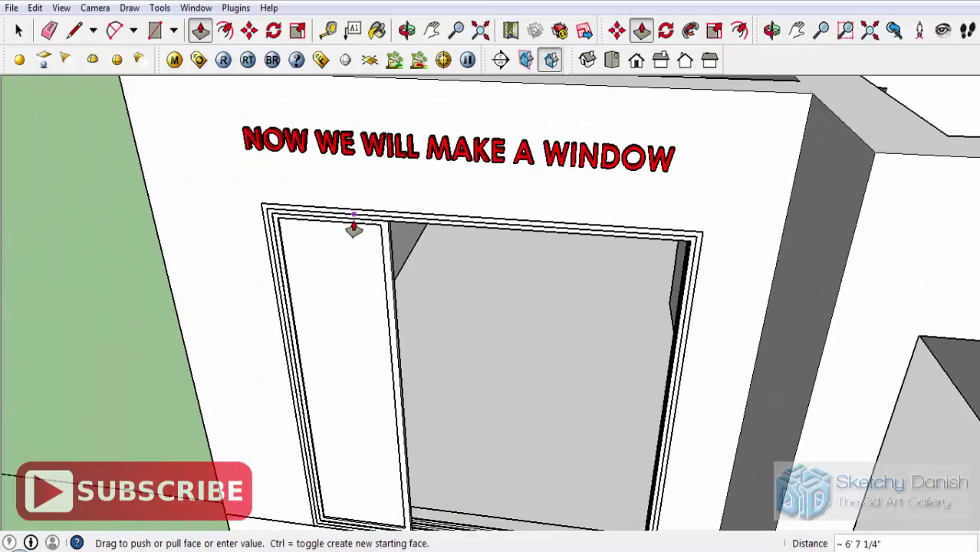
scroll(369, 229, up, 5)
click(446, 163)
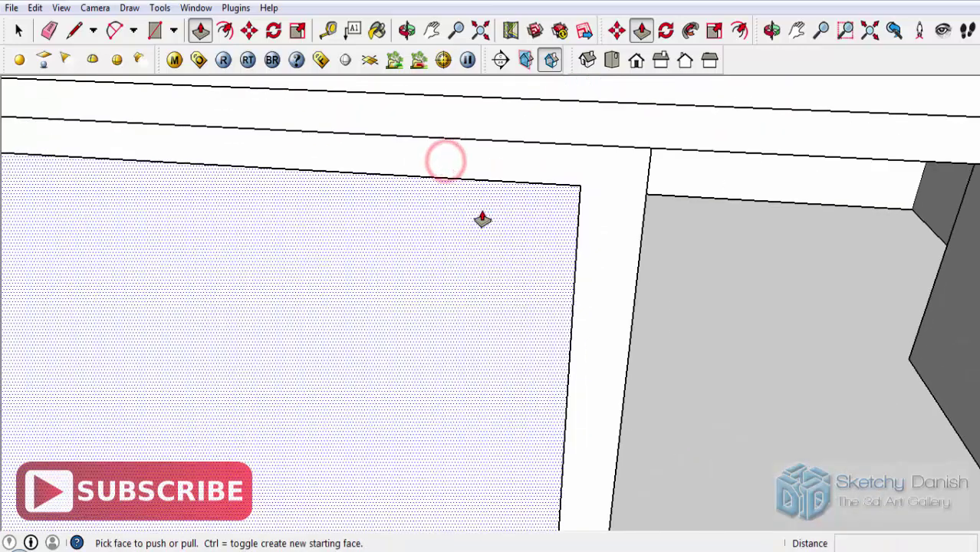
scroll(481, 220, down, 3)
mouse_move(477, 247)
middle_down()
mouse_move(481, 338)
mouse_move(436, 400)
middle_up()
- Make the new window panel into a group
key(space)
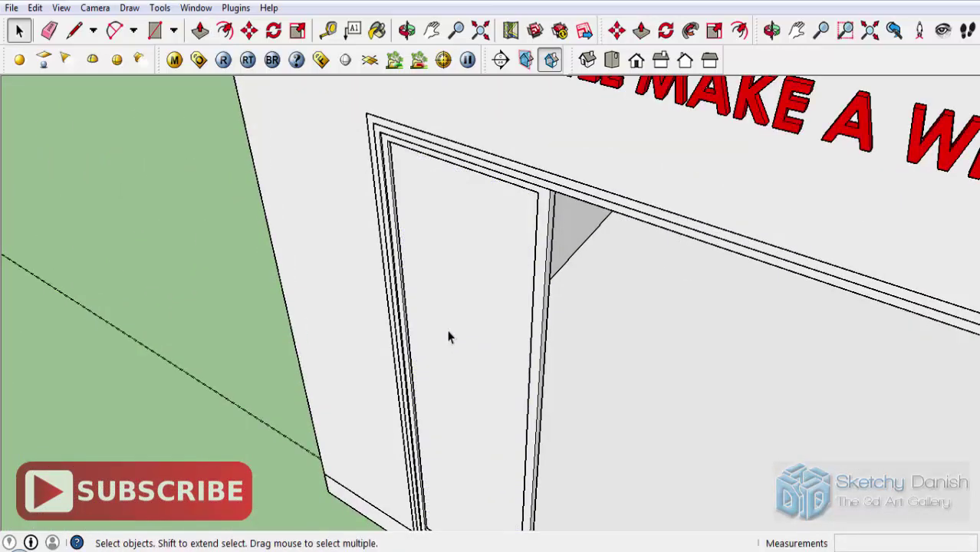
click(449, 337)
right_click(449, 330)
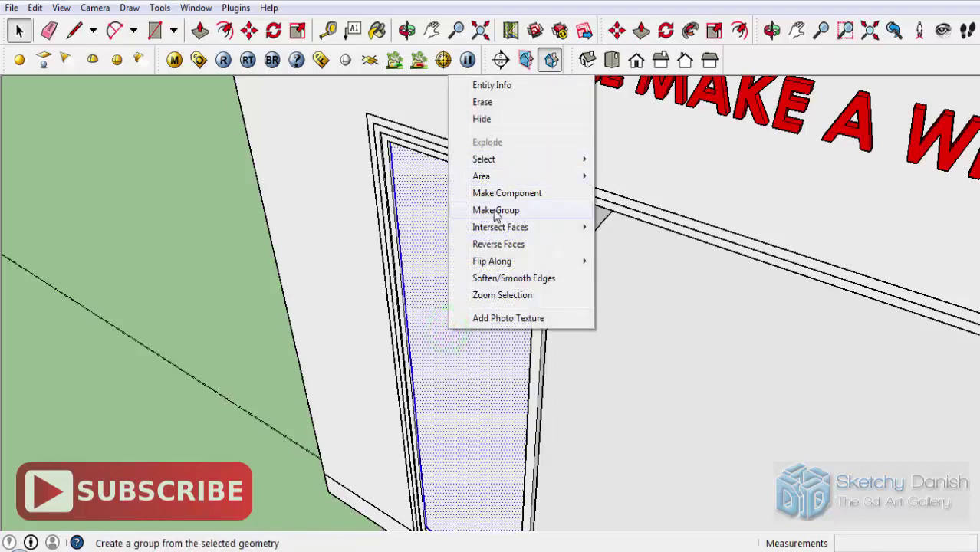
click(495, 211)
middle_drag(493, 208, 361, 81)
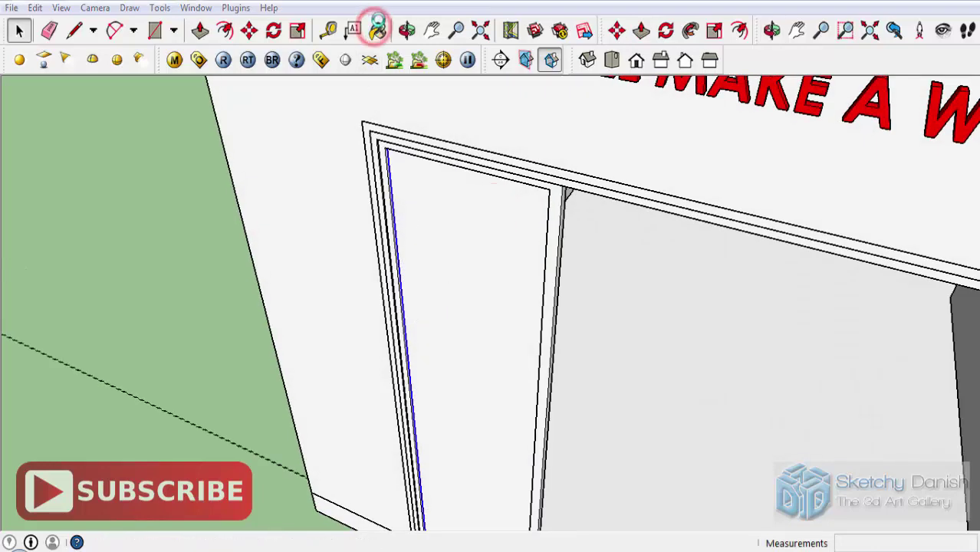
- Paint the panel with Translucent_Glass_Blue from the Translucent collection
click(379, 42)
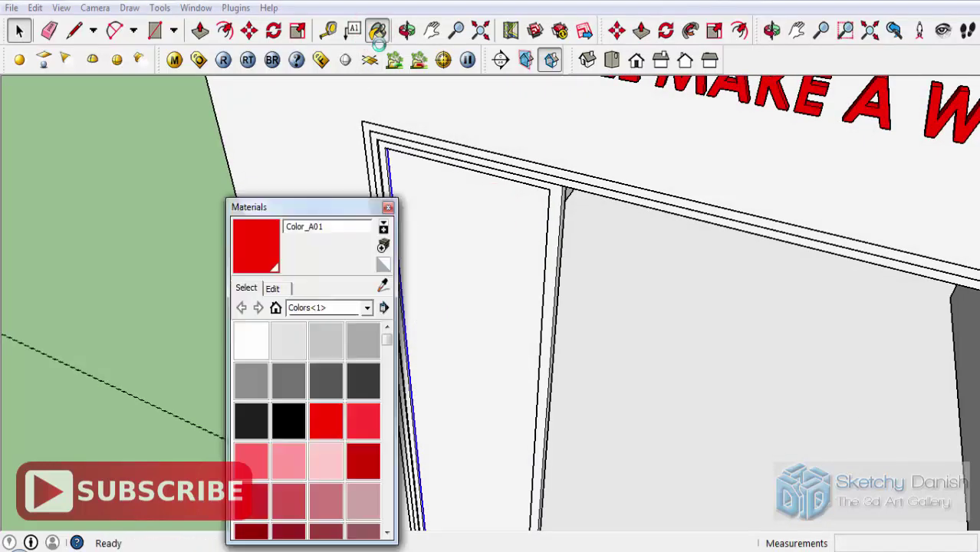
click(301, 308)
drag(390, 379, 388, 432)
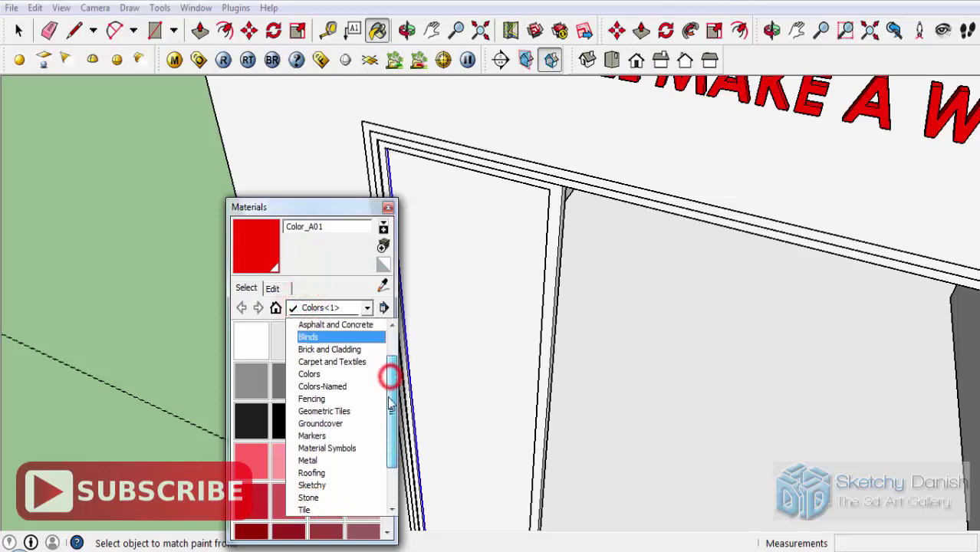
click(325, 486)
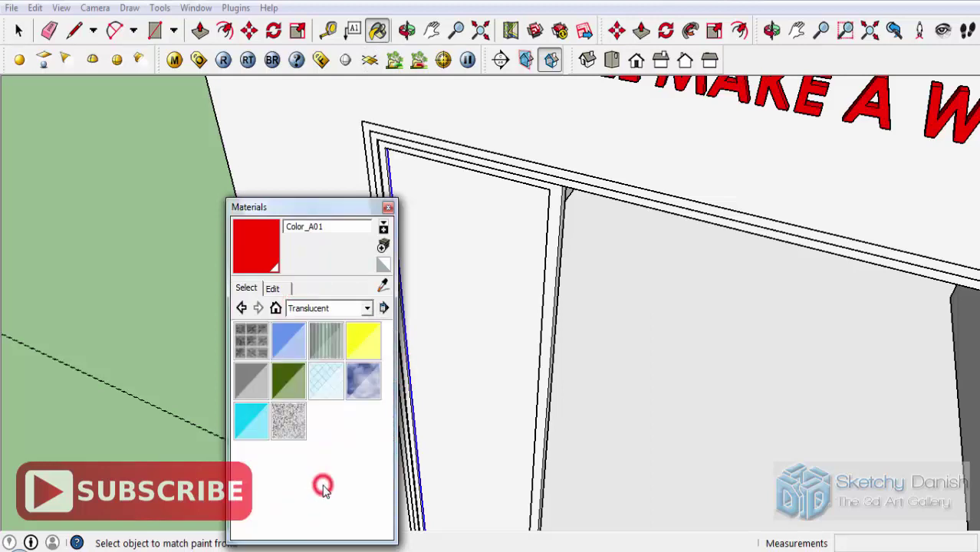
click(281, 349)
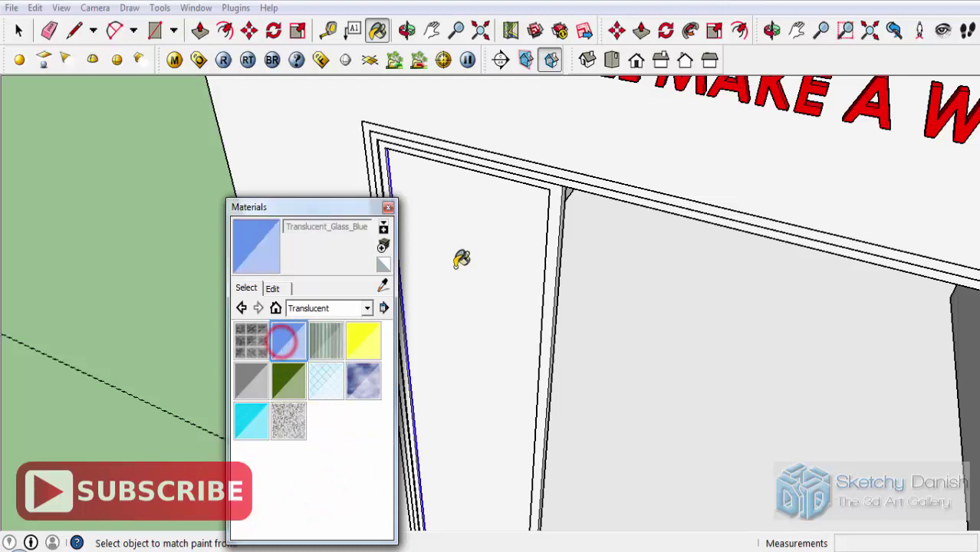
click(460, 258)
mouse_move(460, 258)
middle_down()
mouse_move(626, 310)
mouse_move(547, 258)
mouse_move(585, 261)
middle_up()
- Switch the material browser back to the Colors collection
click(247, 289)
click(311, 311)
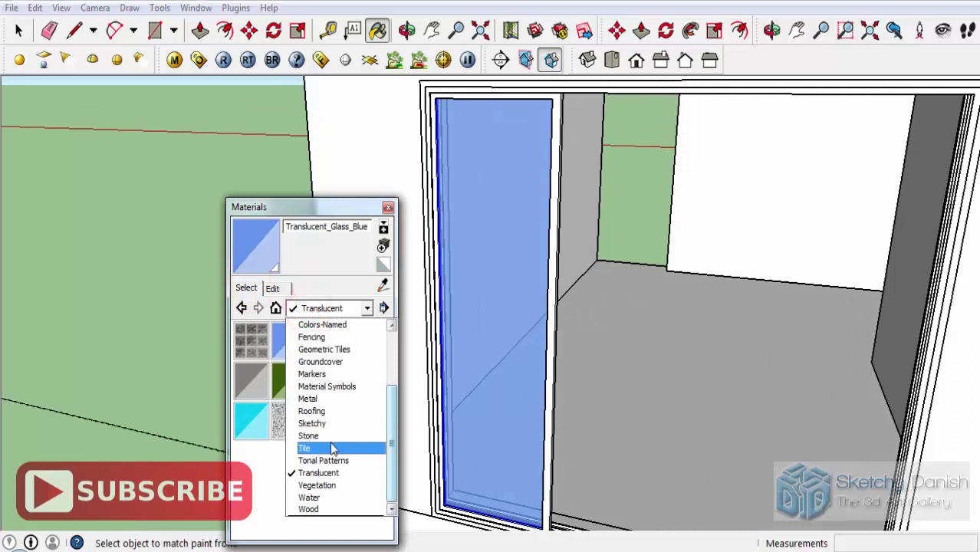
drag(394, 448, 389, 418)
click(326, 373)
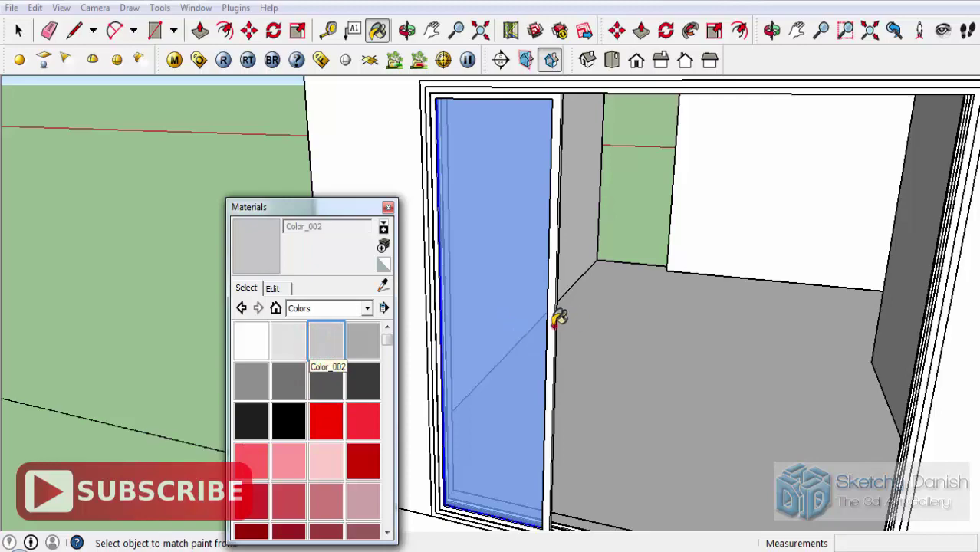
scroll(558, 322, up, 3)
scroll(580, 433, down, 3)
scroll(574, 433, down, 3)
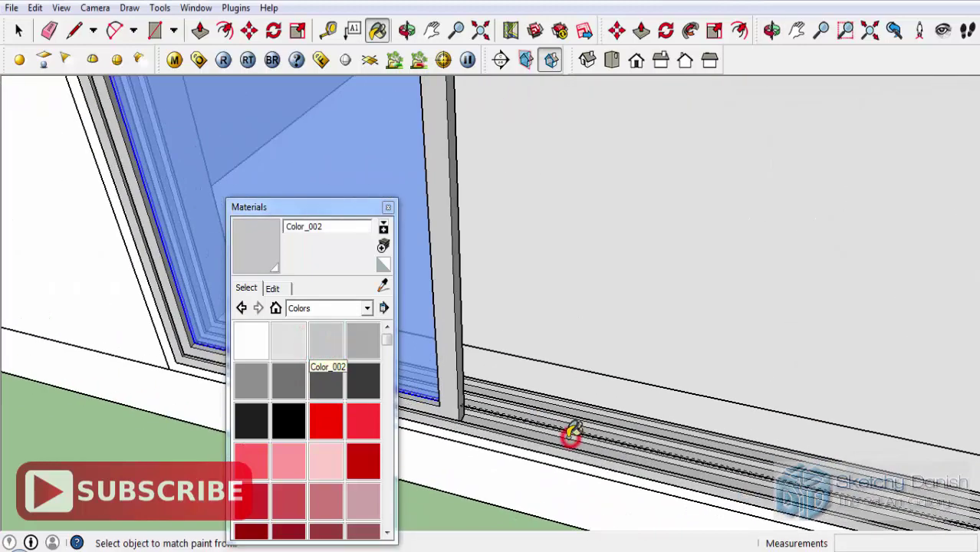
scroll(574, 434, down, 2)
scroll(532, 418, down, 3)
scroll(509, 262, up, 3)
scroll(529, 312, up, 2)
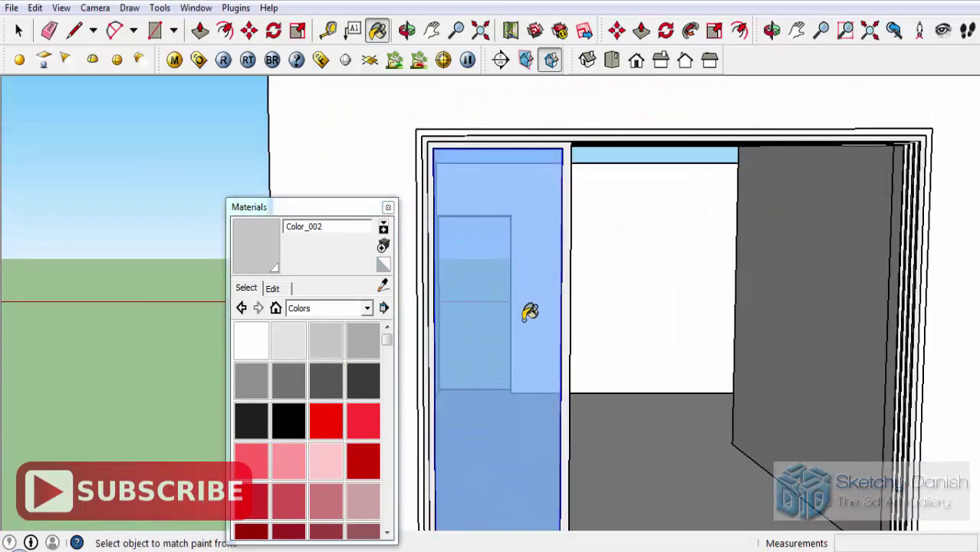
middle_drag(565, 278, 542, 260)
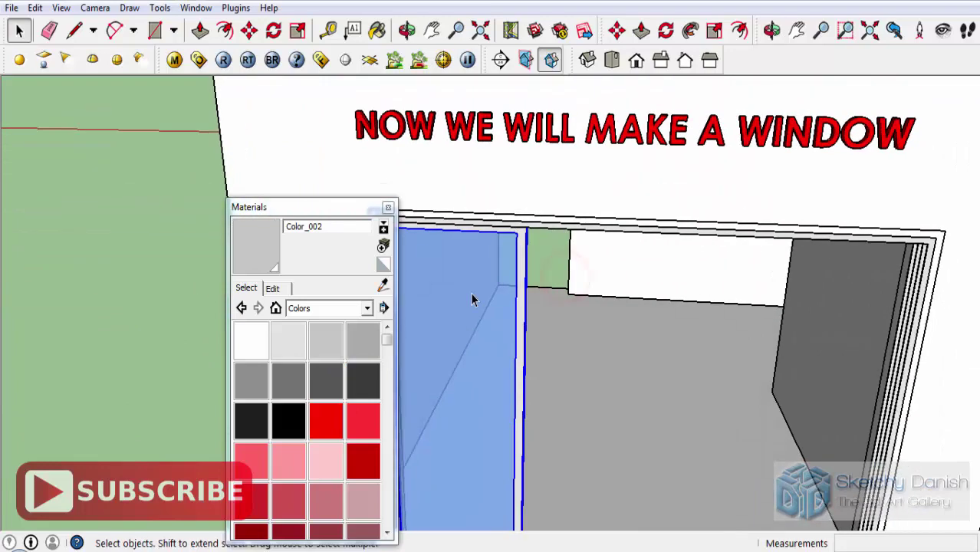
scroll(543, 261, up, 2)
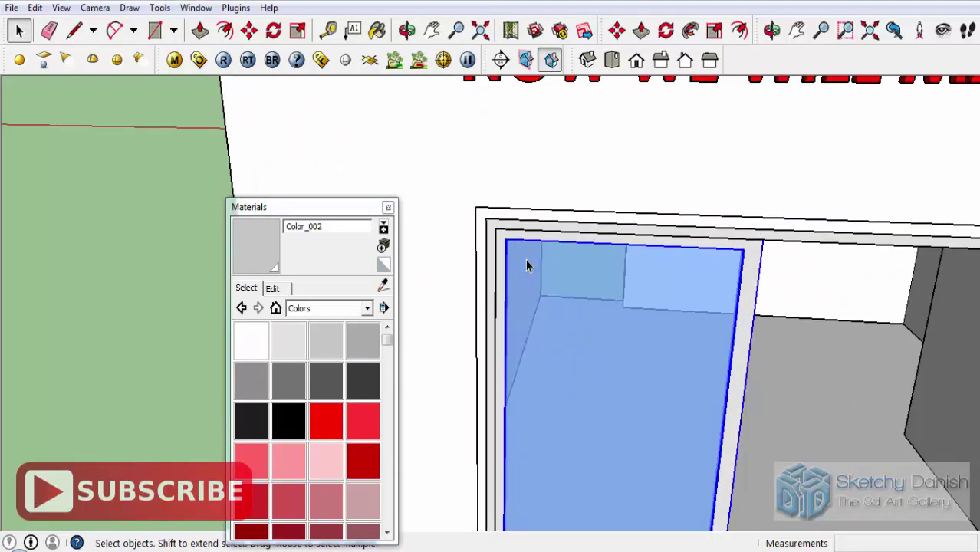
key(m)
scroll(519, 253, up, 1)
- Ctrl-copy the blue glass pane and place a second pane beside the first
key(ctrl)
click(500, 236)
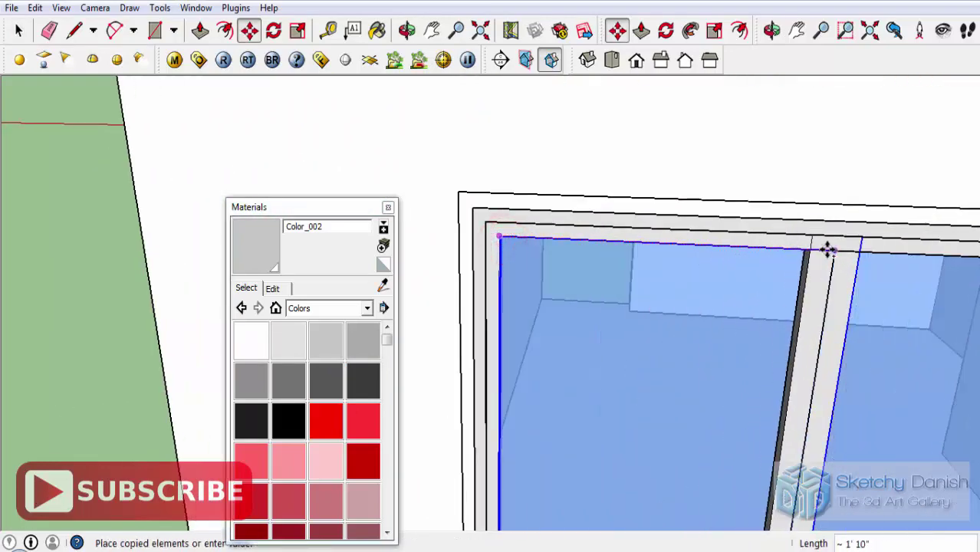
click(829, 251)
click(810, 247)
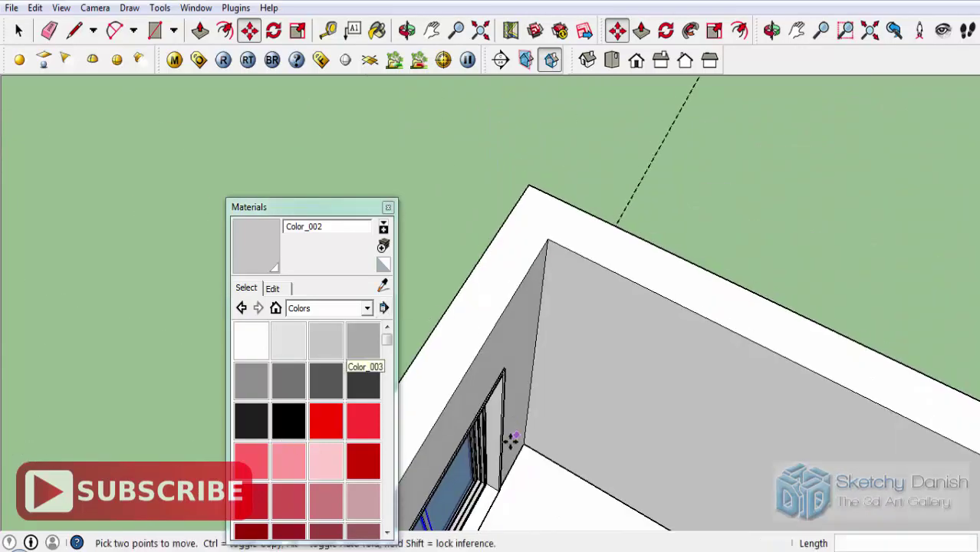
scroll(525, 291, up, 3)
scroll(446, 409, up, 5)
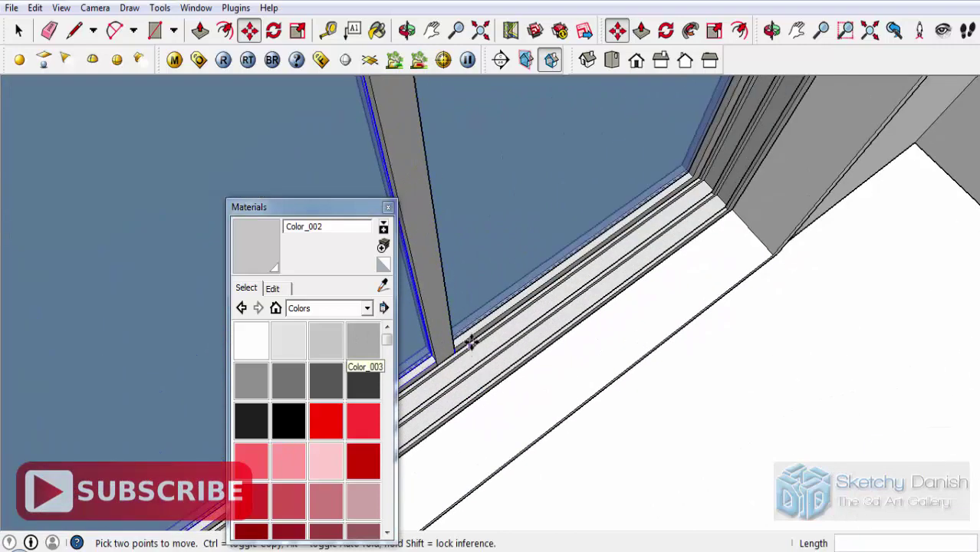
scroll(471, 343, up, 2)
scroll(462, 346, up, 2)
scroll(426, 363, up, 2)
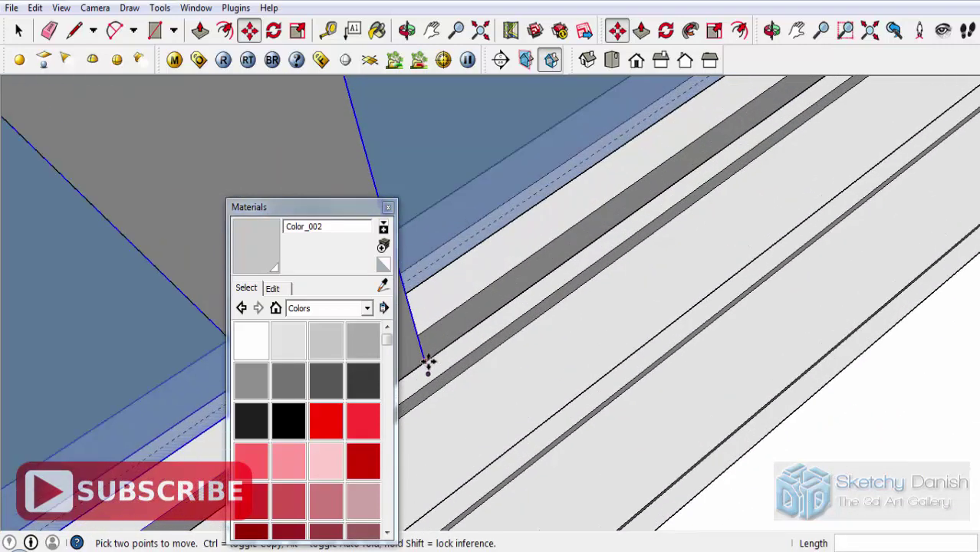
- Copy the glass panel again along the sill to form the third pane
click(424, 361)
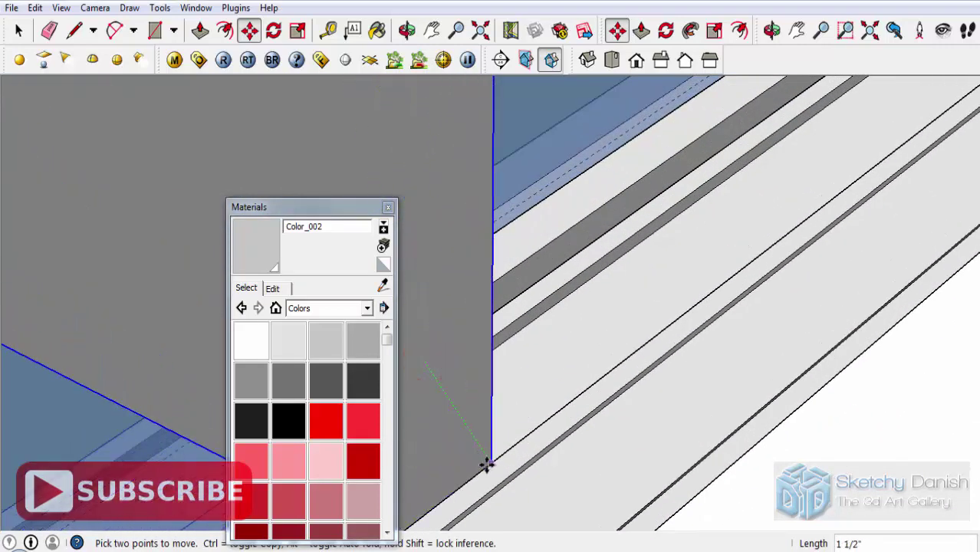
scroll(602, 376, down, 3)
scroll(618, 379, down, 2)
scroll(608, 379, down, 1)
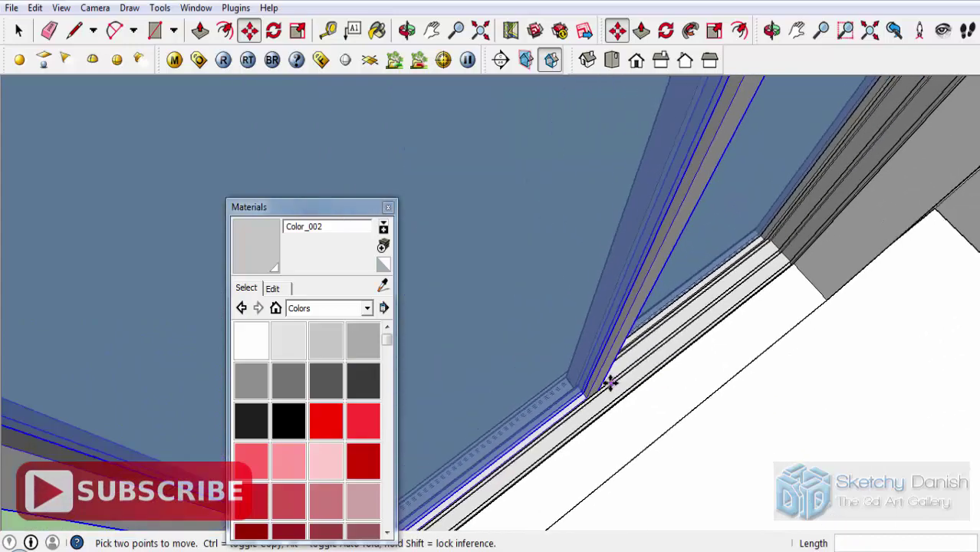
scroll(519, 400, down, 3)
mouse_move(520, 400)
middle_down()
mouse_move(903, 392)
mouse_move(576, 318)
mouse_move(729, 390)
mouse_move(558, 299)
mouse_move(472, 316)
mouse_move(420, 274)
mouse_move(412, 214)
mouse_move(641, 280)
mouse_move(565, 267)
middle_up()
click(418, 268)
scroll(563, 273, up, 2)
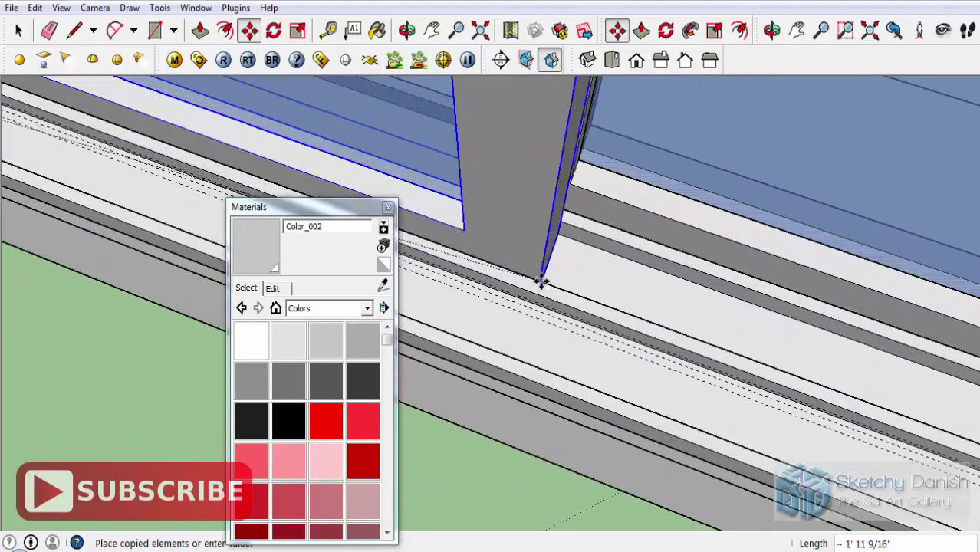
click(541, 283)
scroll(544, 280, down, 3)
scroll(558, 295, down, 3)
scroll(568, 322, down, 3)
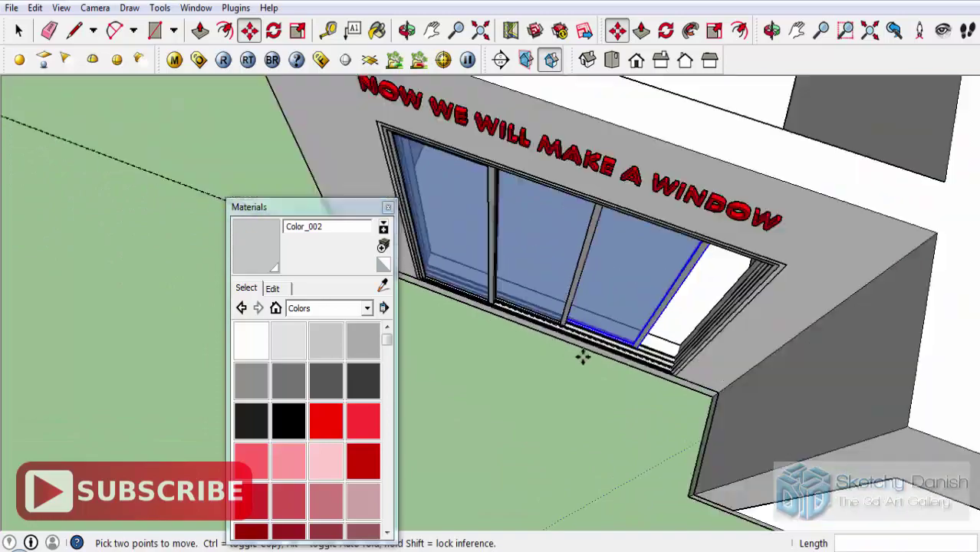
mouse_move(583, 357)
middle_down()
mouse_move(652, 432)
mouse_move(586, 351)
middle_up()
- Return to the Select tool and inspect the three glass panels in the window
scroll(587, 350, up, 3)
scroll(652, 351, up, 3)
scroll(592, 365, up, 1)
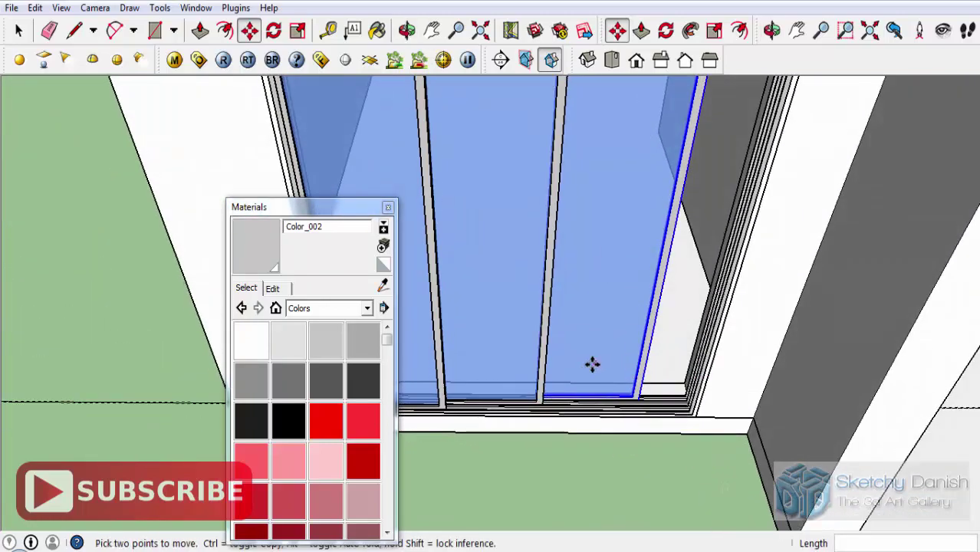
key(space)
scroll(544, 367, up, 2)
scroll(502, 356, down, 3)
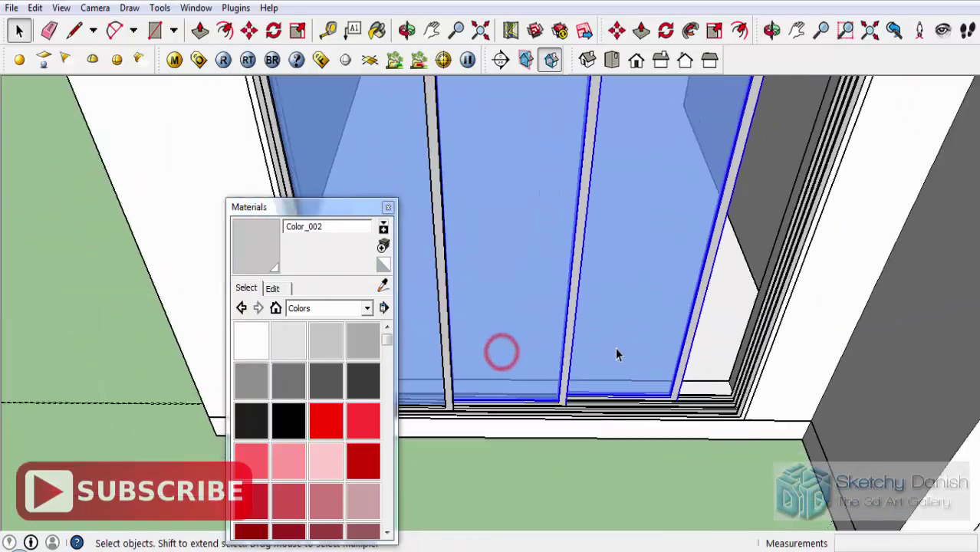
mouse_move(618, 351)
middle_down()
mouse_move(498, 343)
mouse_move(606, 342)
middle_up()
scroll(483, 349, up, 3)
scroll(457, 349, down, 3)
- Make a group from the three selected glass panels
right_click(600, 323)
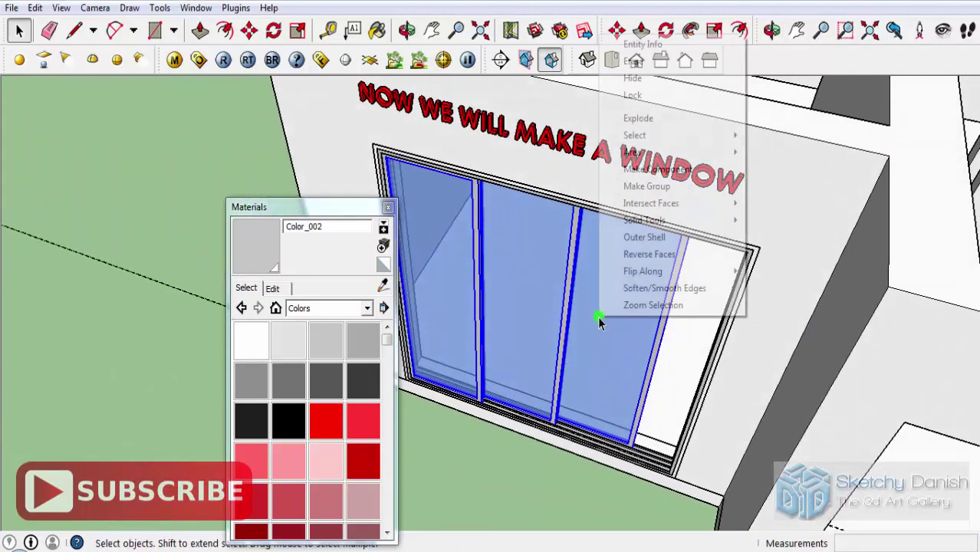
click(647, 187)
scroll(655, 376, up, 3)
middle_drag(655, 376, 613, 412)
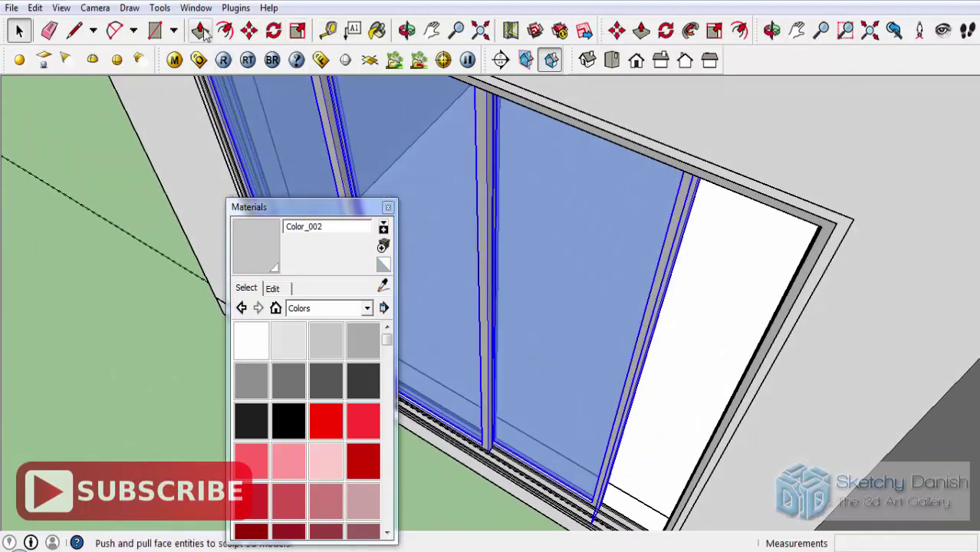
- Stretch the grouped panels with the Scale tool toward the window frame edges
click(298, 33)
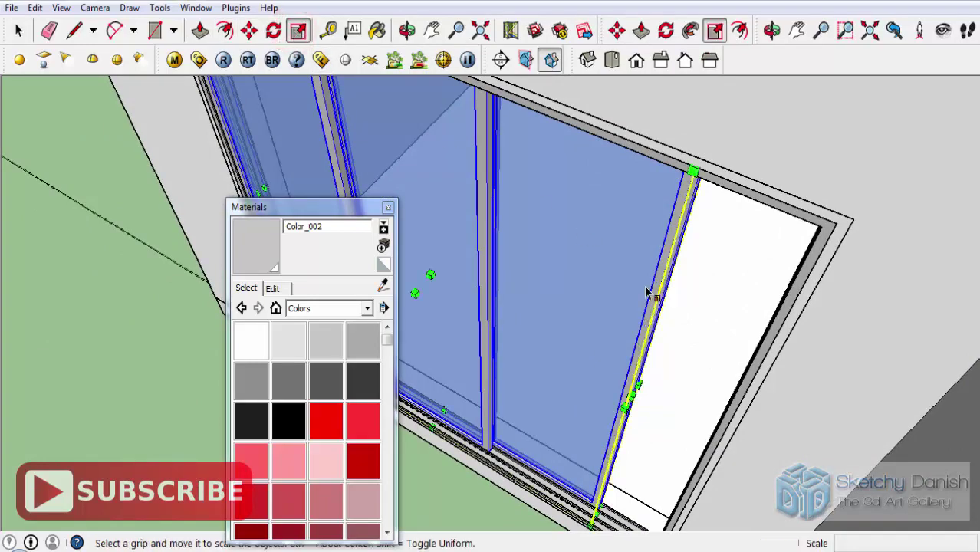
scroll(650, 429, up, 3)
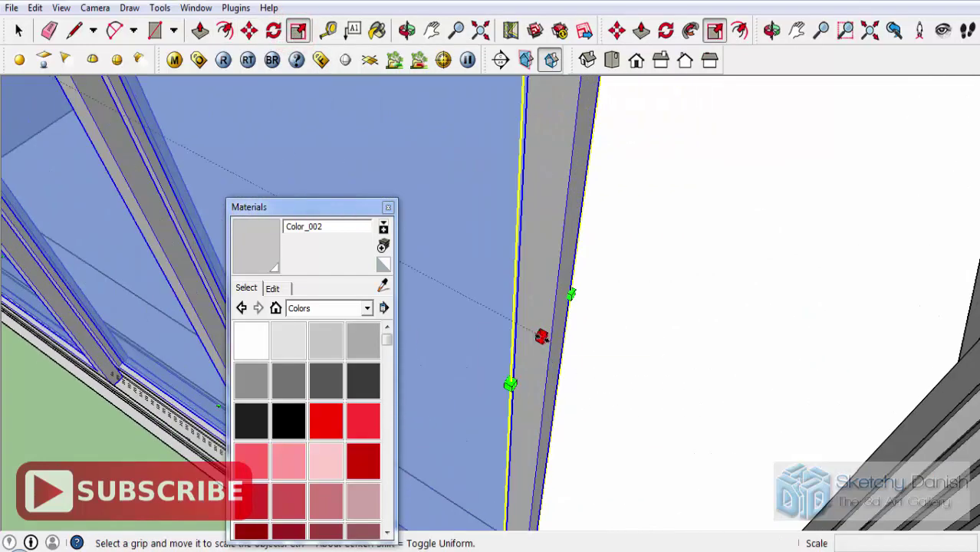
scroll(541, 338, down, 3)
middle_drag(542, 335, 652, 281)
scroll(634, 274, up, 3)
scroll(698, 419, up, 2)
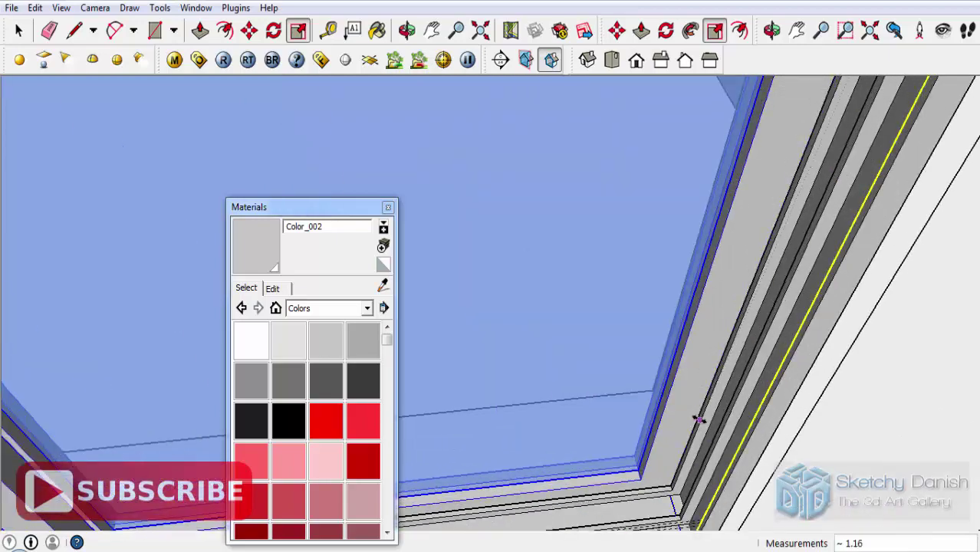
scroll(706, 419, up, 2)
scroll(717, 414, down, 2)
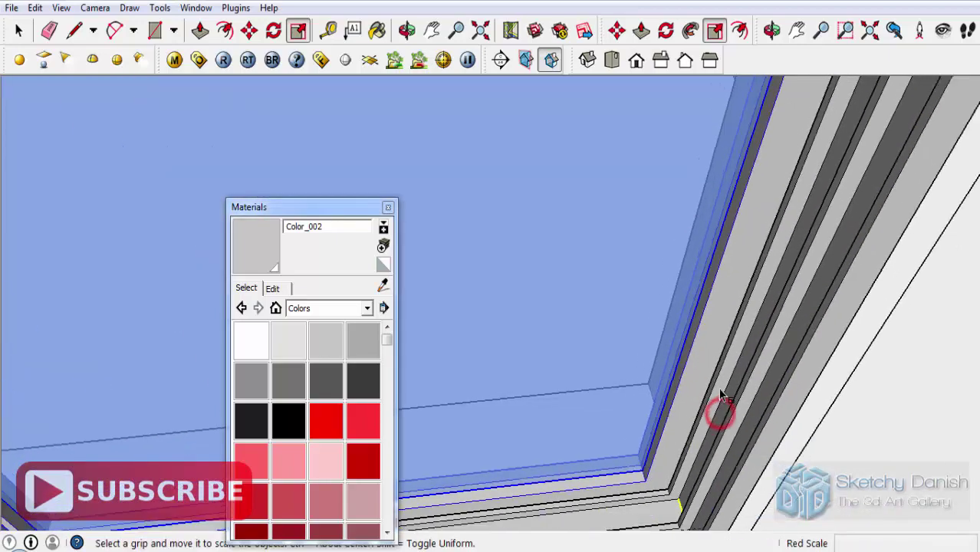
scroll(717, 406, down, 2)
scroll(713, 399, down, 2)
scroll(682, 418, down, 2)
scroll(675, 420, down, 3)
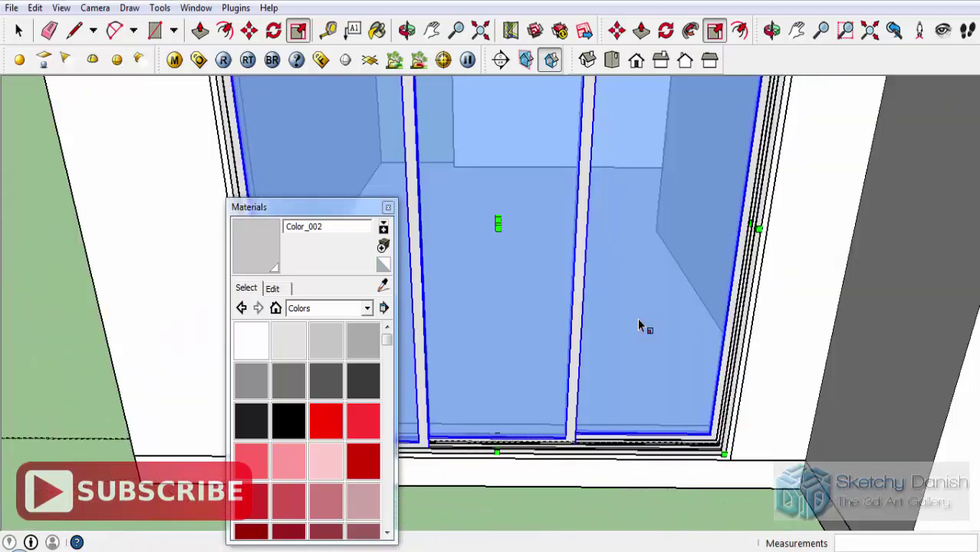
middle_drag(641, 323, 637, 302)
scroll(652, 352, down, 2)
mouse_move(670, 400)
middle_down()
mouse_move(626, 386)
mouse_move(573, 339)
middle_up()
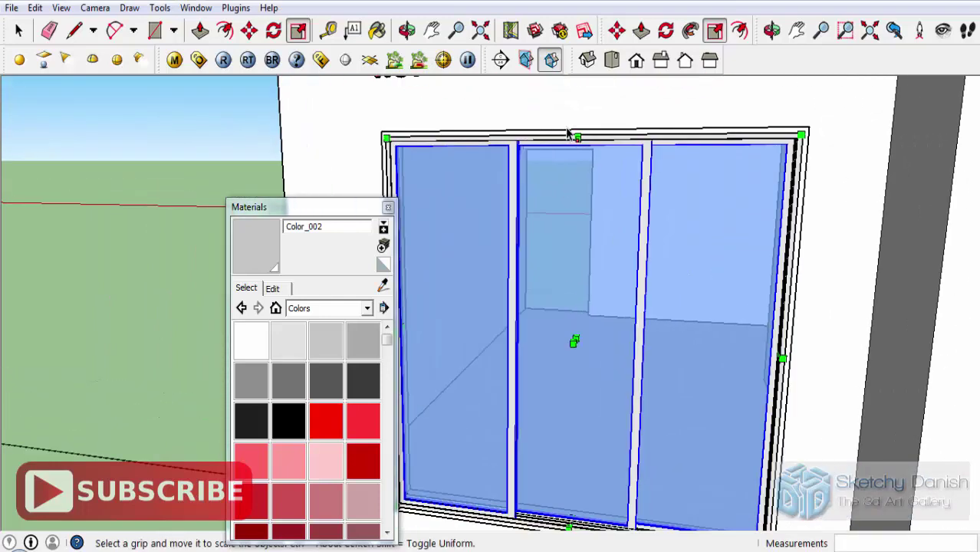
- Close Materials, finish fitting the panels to the frame, and view the front wall
click(387, 207)
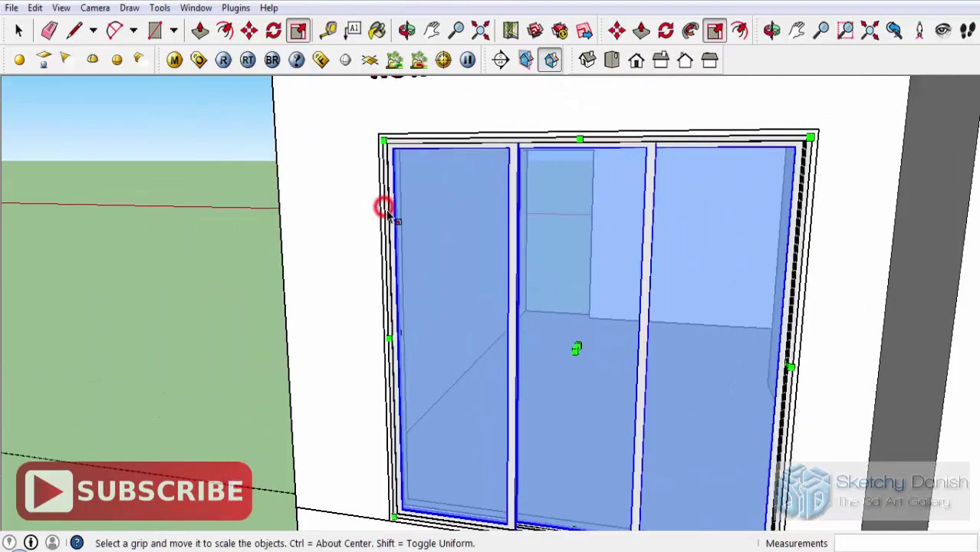
click(19, 30)
scroll(414, 221, down, 3)
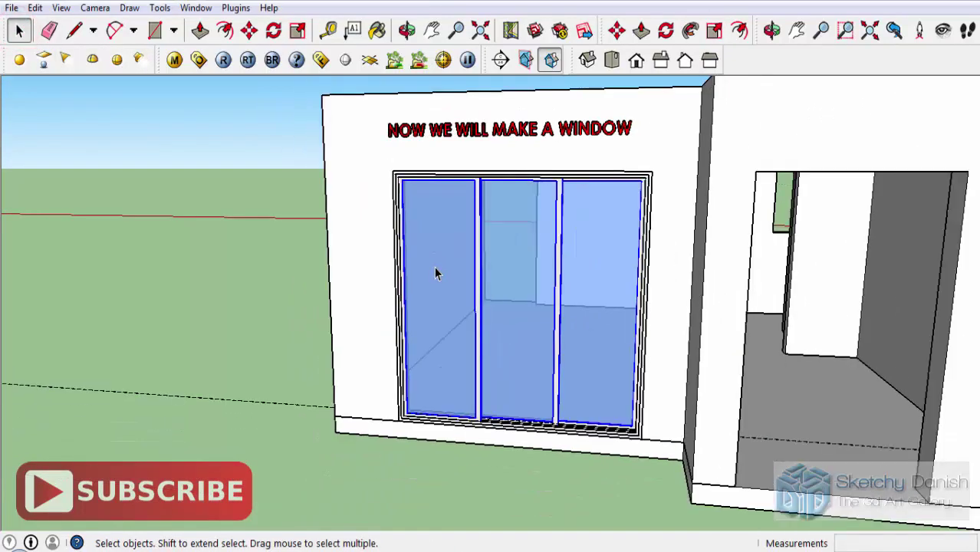
mouse_move(436, 271)
middle_down()
mouse_move(570, 239)
mouse_move(531, 188)
middle_up()
scroll(508, 131, up, 1)
scroll(508, 132, down, 1)
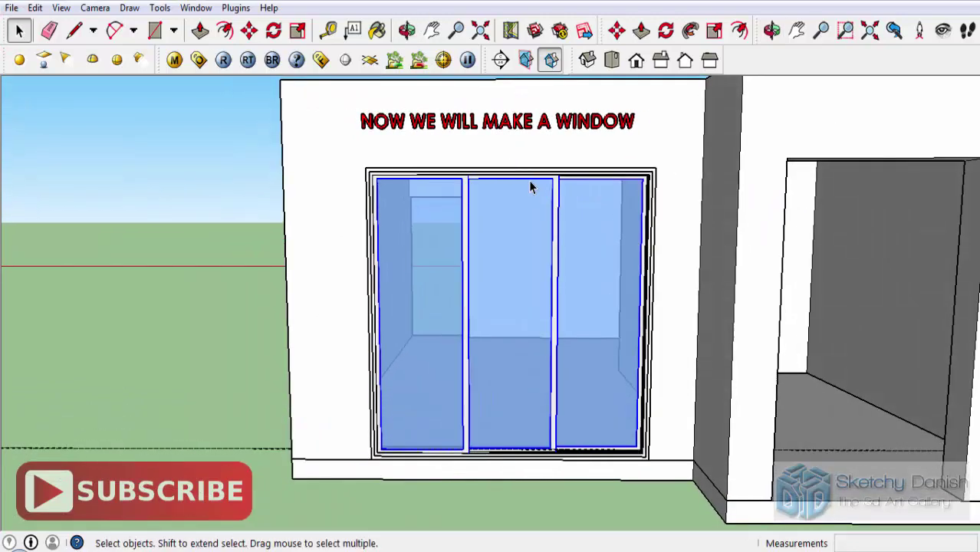
- Create 3D text 'THANKYOU FOR WATCHING PLEASE SUBSCRIBE' and place it on the right-hand wall
click(160, 9)
click(188, 328)
text(THANKYOU FOR WATCHING PLEASE SUBSCRIBE)
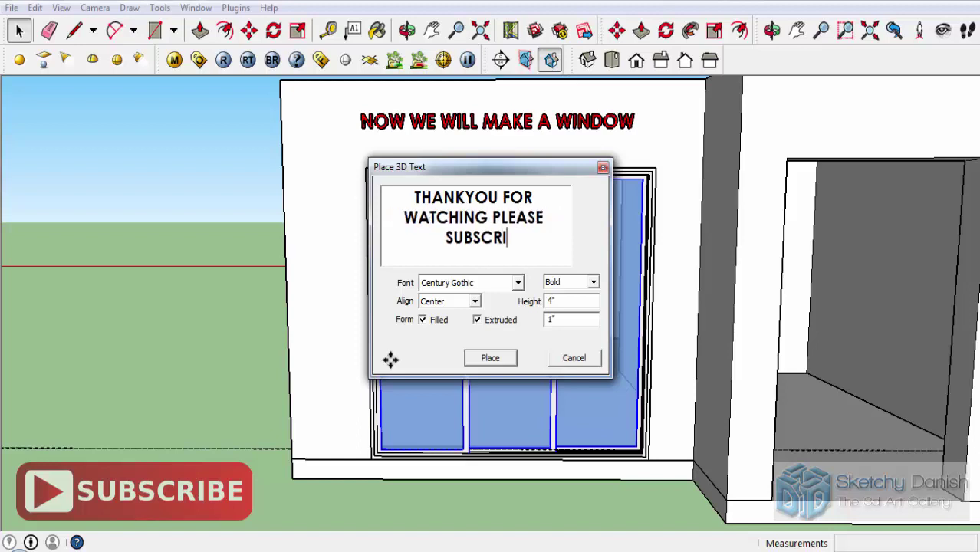
click(491, 359)
scroll(507, 322, down, 2)
scroll(767, 230, down, 1)
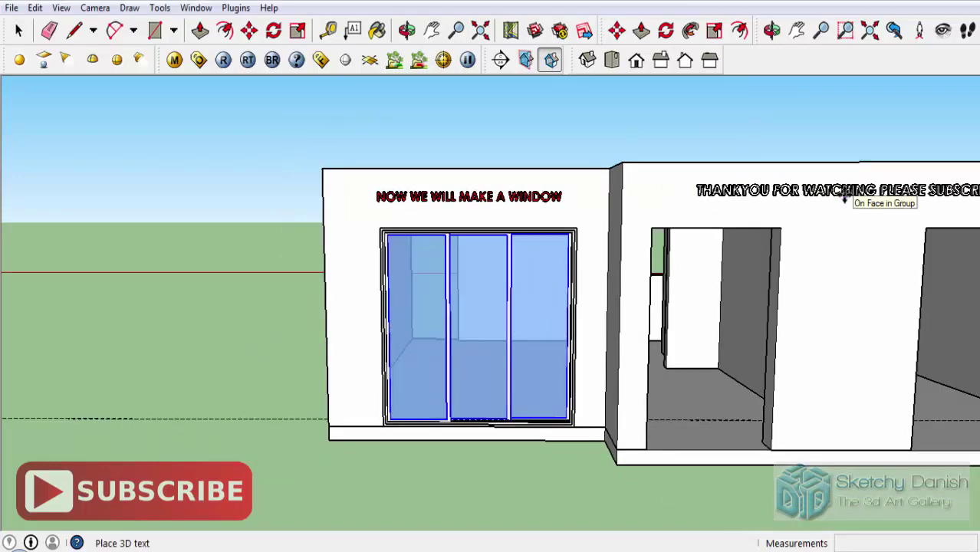
click(844, 198)
scroll(904, 157, up, 3)
scroll(781, 273, down, 1)
mouse_move(781, 273)
middle_down()
mouse_move(763, 266)
mouse_move(773, 270)
middle_up()
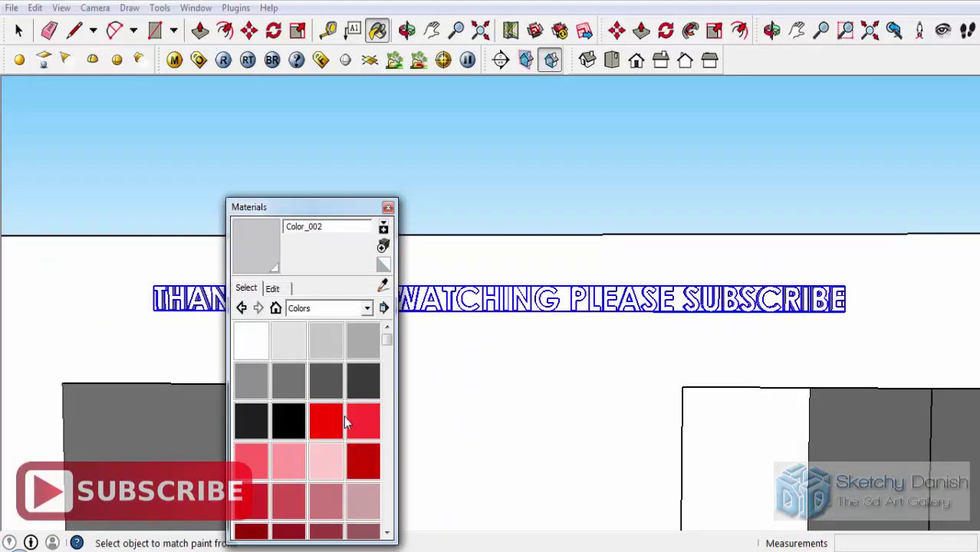
- Paint the 3D text red, close Materials, and deselect it
click(338, 424)
click(449, 295)
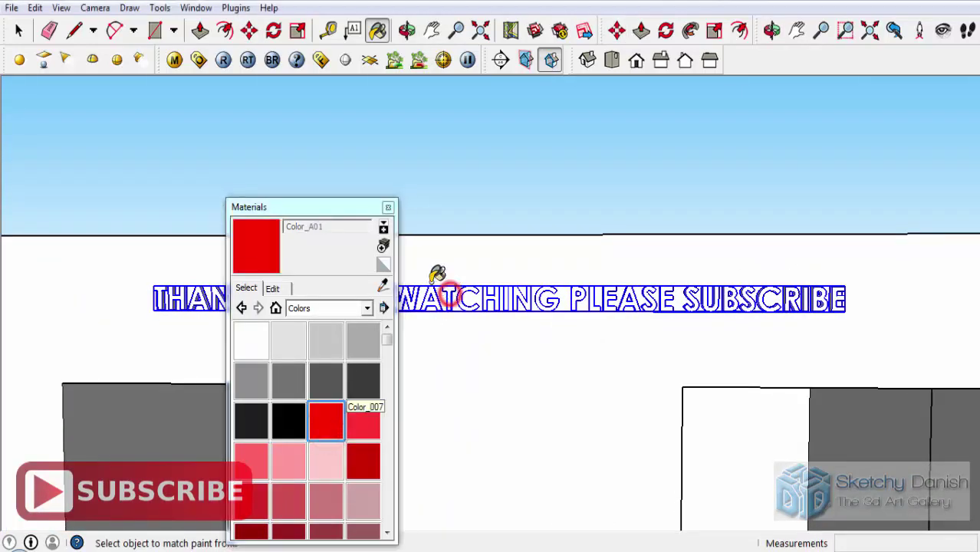
click(387, 207)
key(space)
click(377, 193)
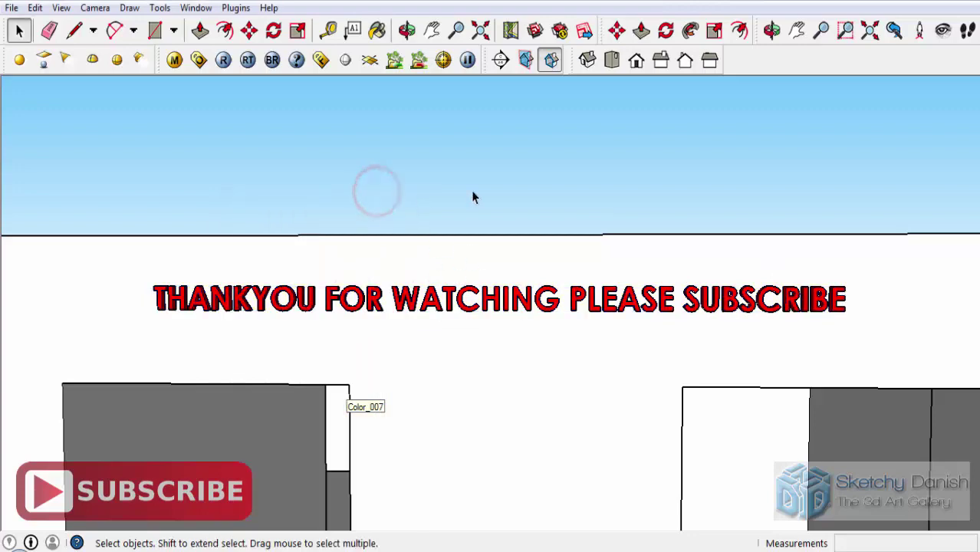